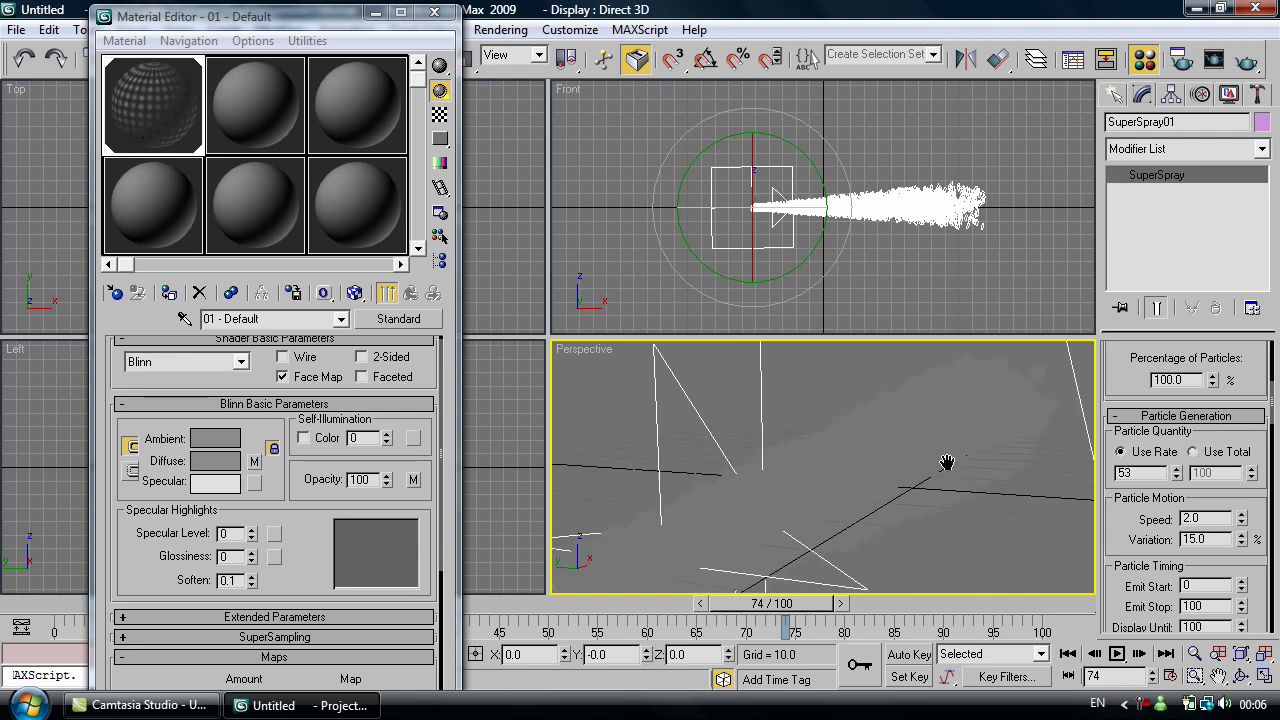
Step: Render frame 74 of the Perspective view with the particle spray seen from the side, and close the rendered image
middle_click_drag(972, 440, 981, 477)
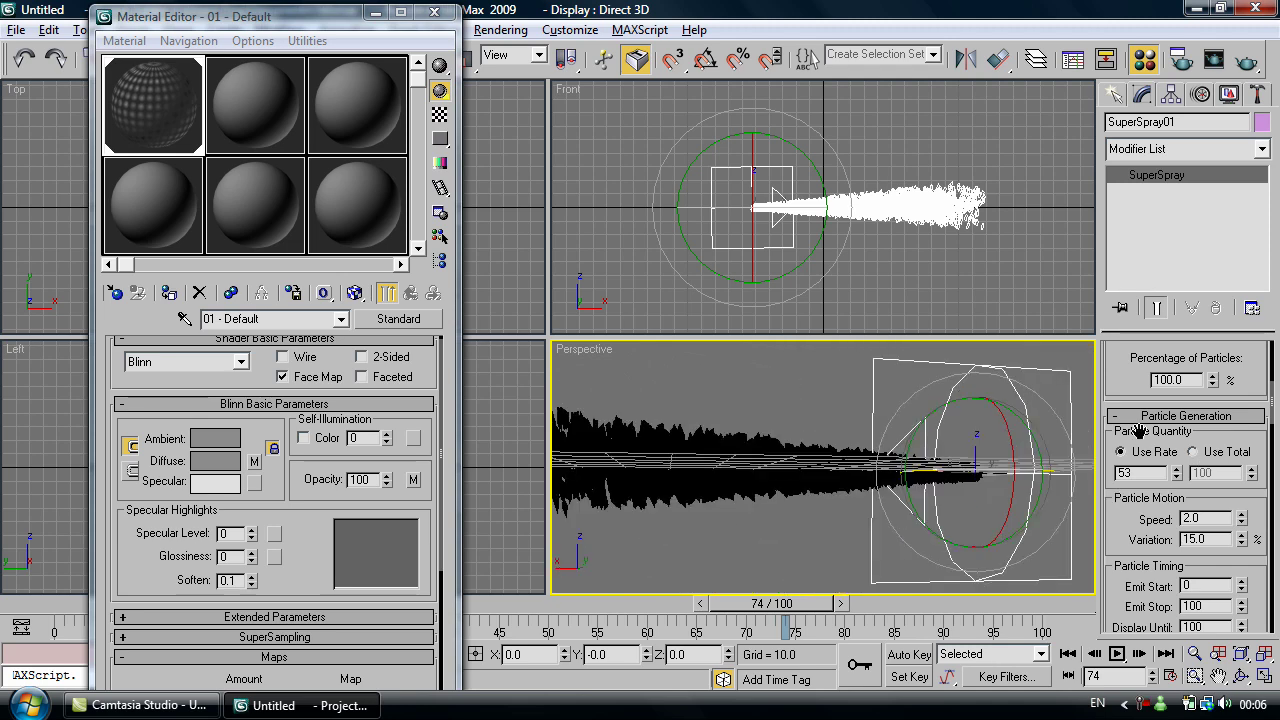
middle_click_drag(1082, 455, 1140, 475)
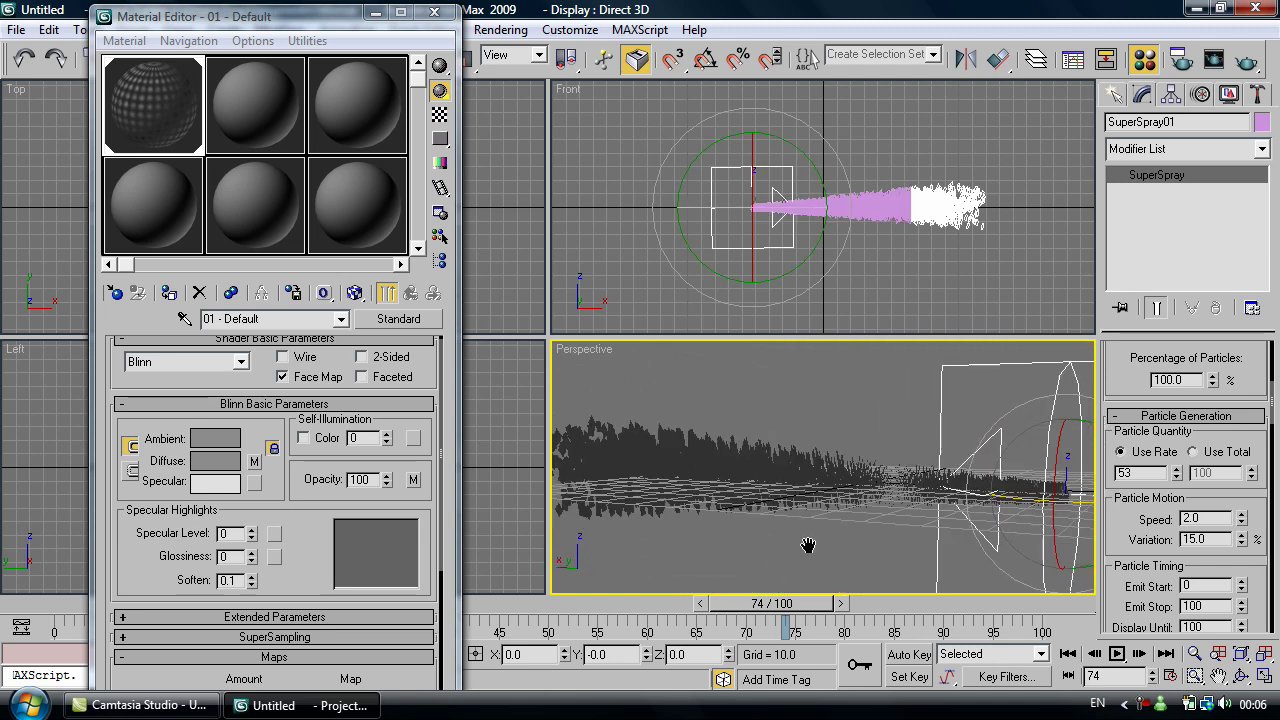
mouse_move(655, 533)
middle_mouse_down("alt")
mouse_move(600, 549)
mouse_move(1054, 511)
mouse_move(794, 529)
mouse_move(843, 578)
mouse_move(811, 480)
mouse_move(808, 502)
mouse_move(686, 534)
mouse_move(743, 509)
mouse_move(818, 508)
mouse_move(821, 580)
mouse_move(814, 531)
mouse_move(830, 513)
mouse_move(814, 509)
mouse_move(826, 526)
mouse_move(803, 590)
mouse_move(943, 557)
mouse_move(871, 600)
mouse_move(1014, 506)
mouse_move(971, 620)
mouse_move(900, 565)
mouse_move(763, 534)
mouse_move(843, 551)
middle_mouse_up("alt")
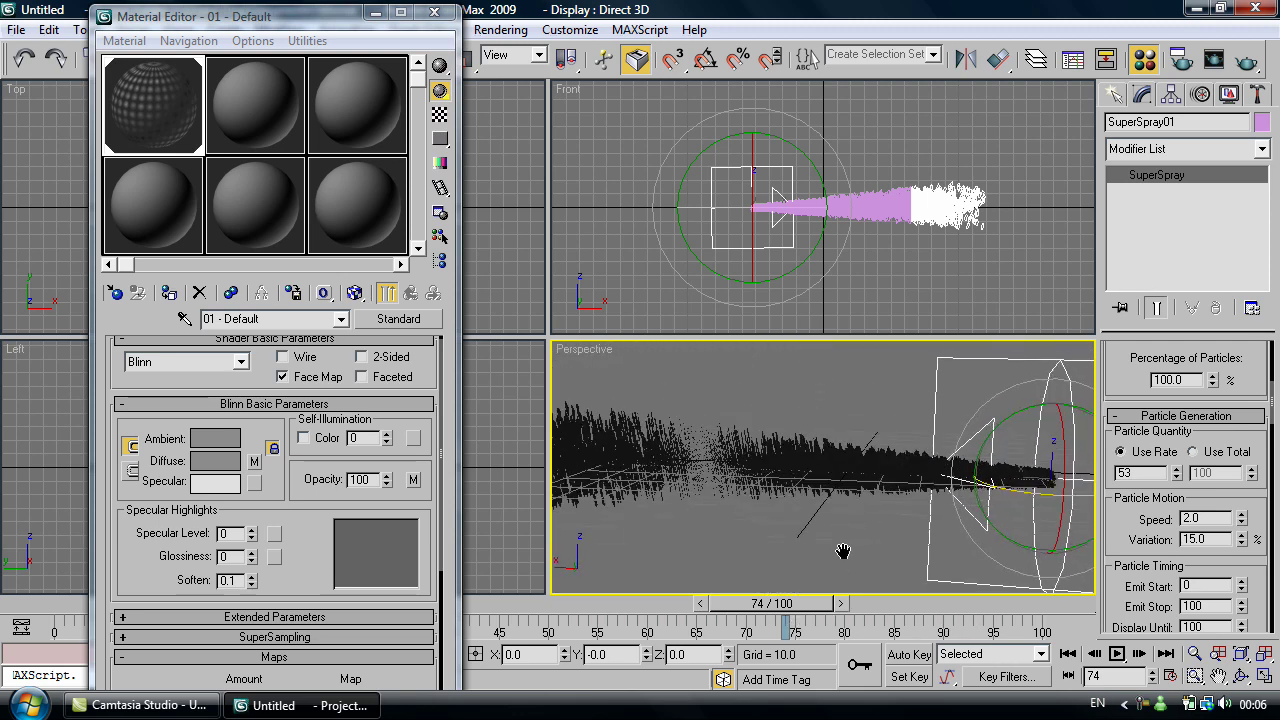
left_click(505, 29)
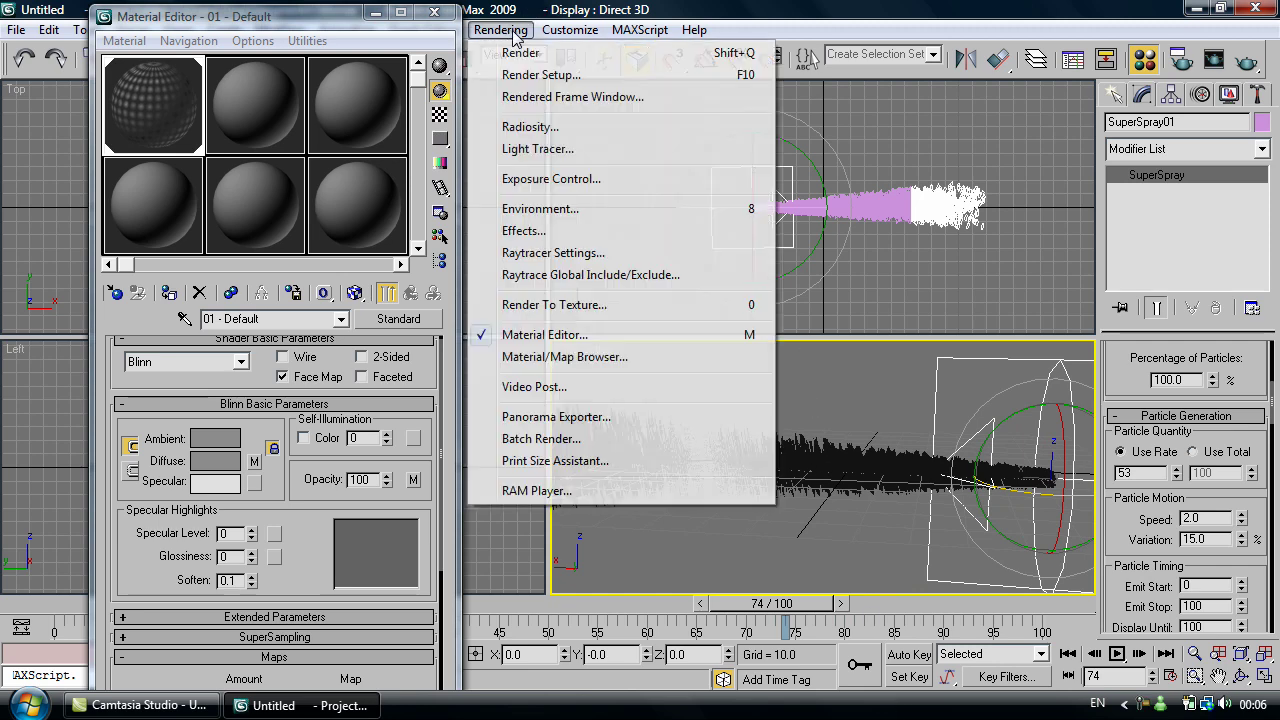
left_click(520, 52)
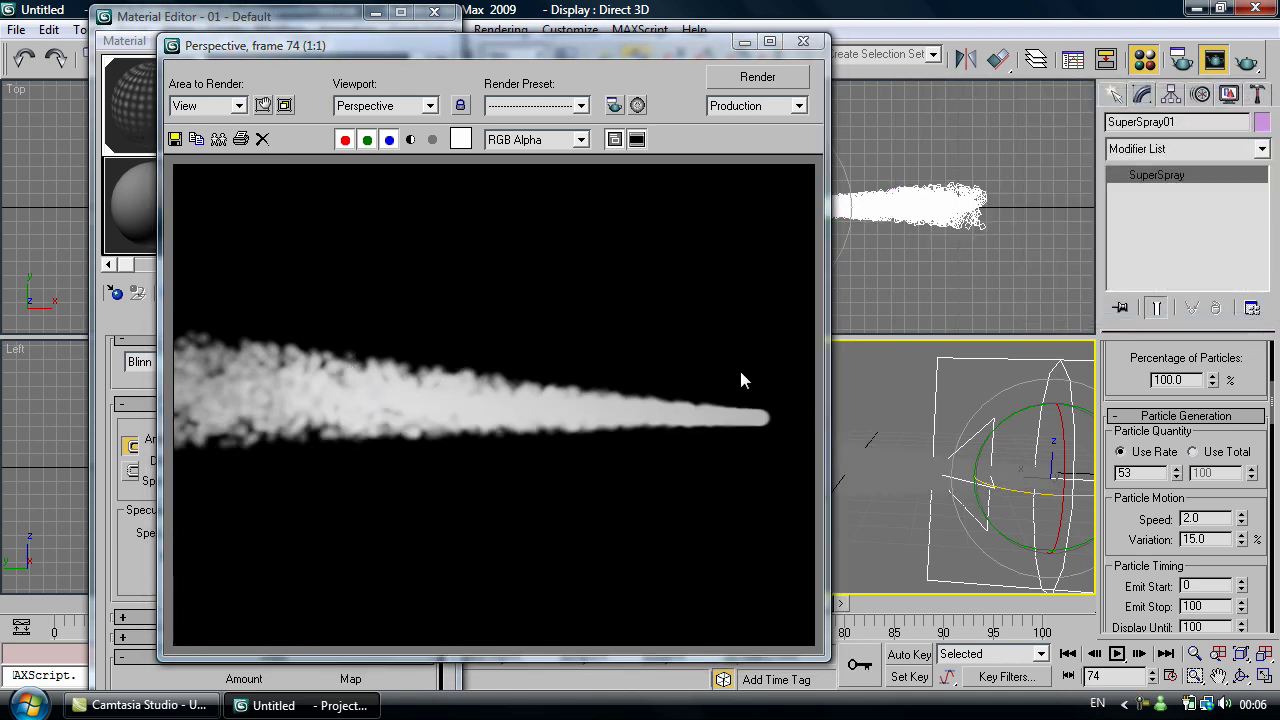
left_click(803, 42)
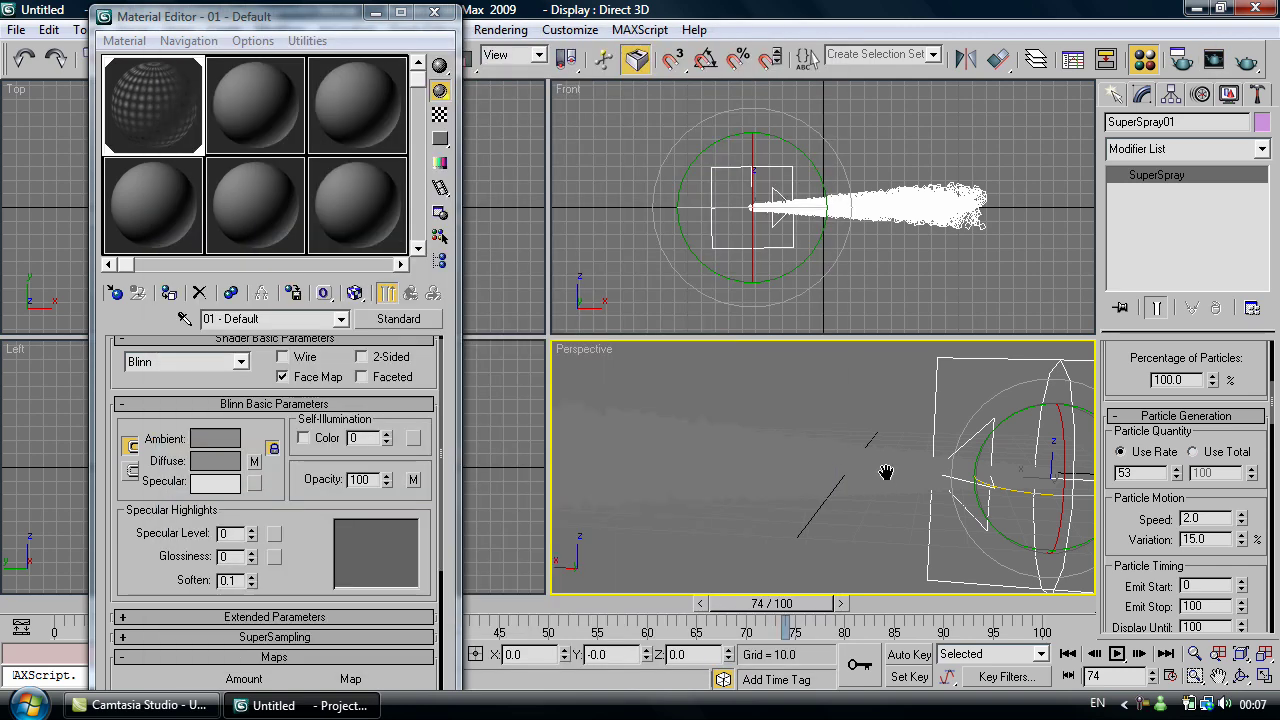
Step: Place a standard Free Spot light at the origin of the particle spray in the Front view
middle_click_drag(885, 472, 837, 354, "alt")
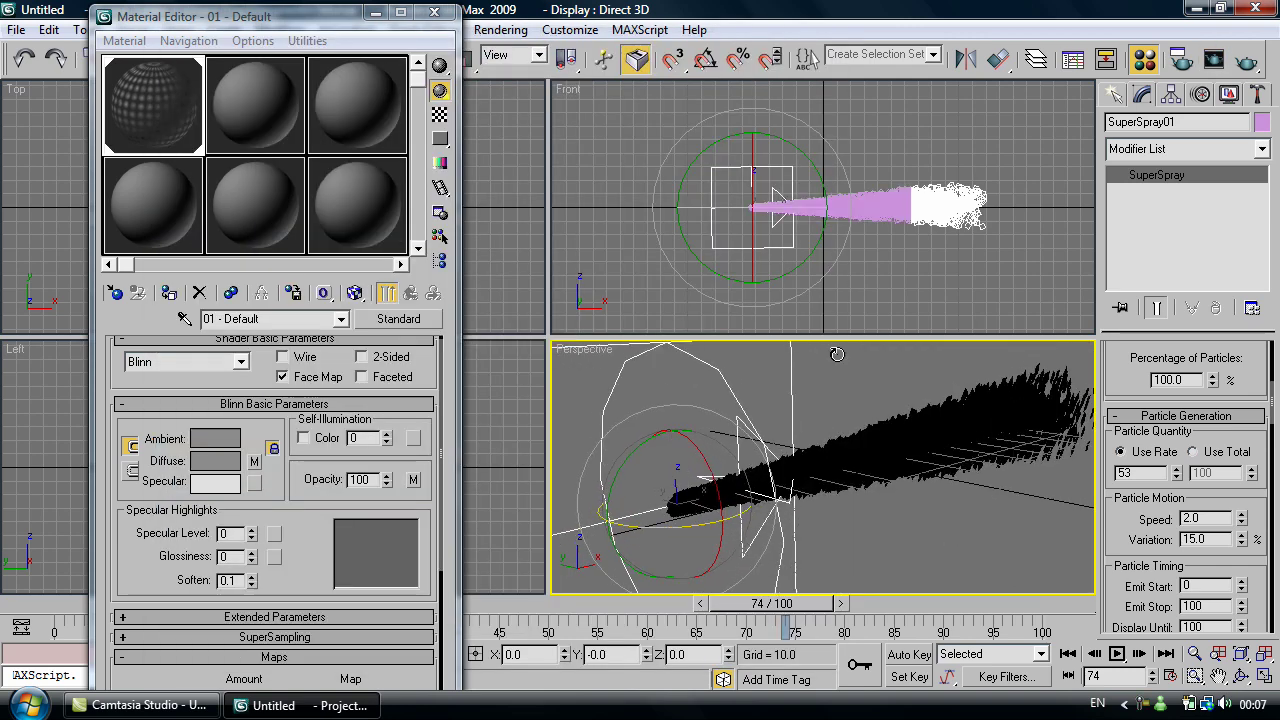
mouse_move(875, 249)
middle_mouse_down()
mouse_move(894, 266)
mouse_move(891, 248)
middle_mouse_up()
scroll(894, 247, "up", 5)
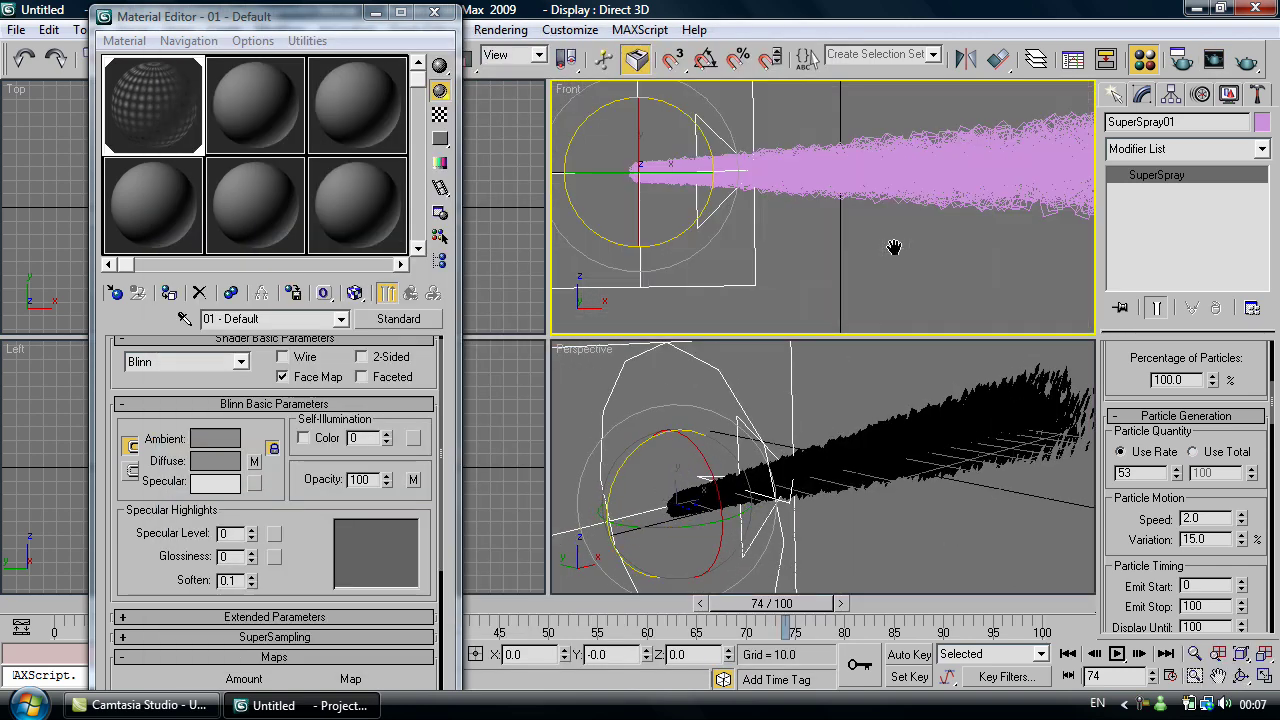
scroll(894, 247, "up", 2)
middle_click_drag(770, 165, 997, 223)
scroll(957, 257, "up", 2)
scroll(900, 251, "up", 2)
middle_click_drag(852, 229, 960, 190)
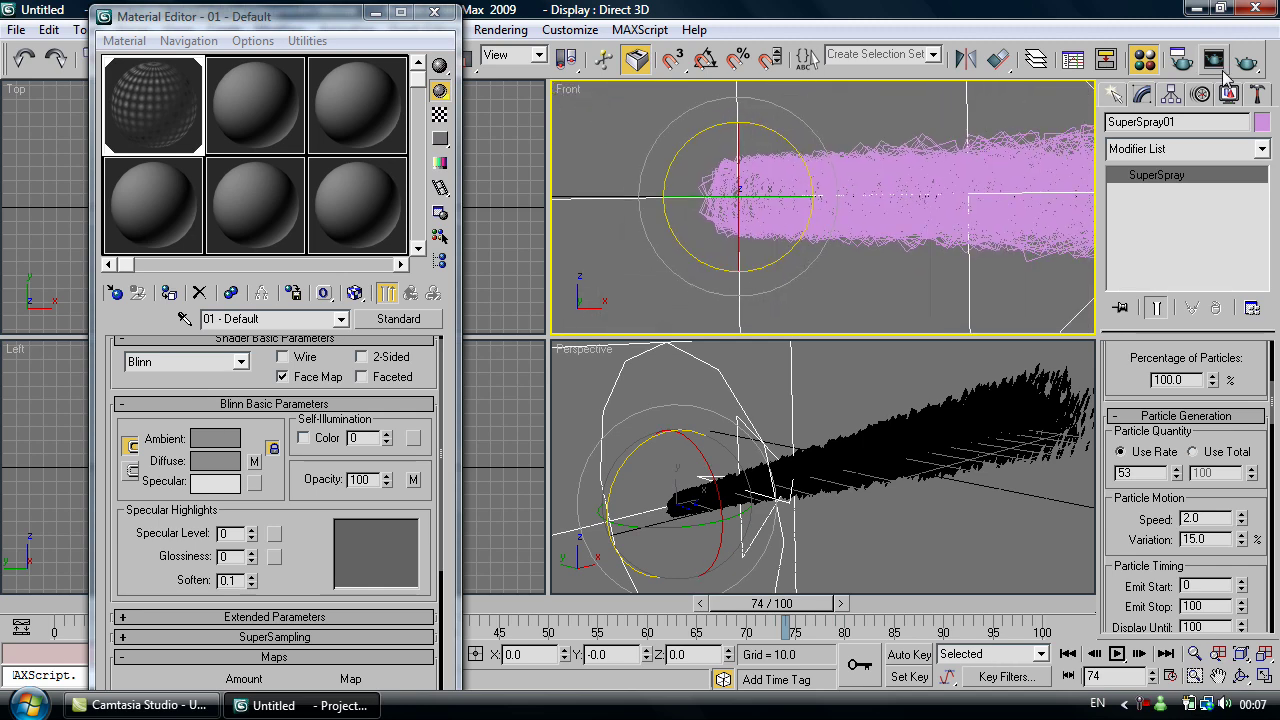
left_click(1117, 95)
left_click(1159, 157)
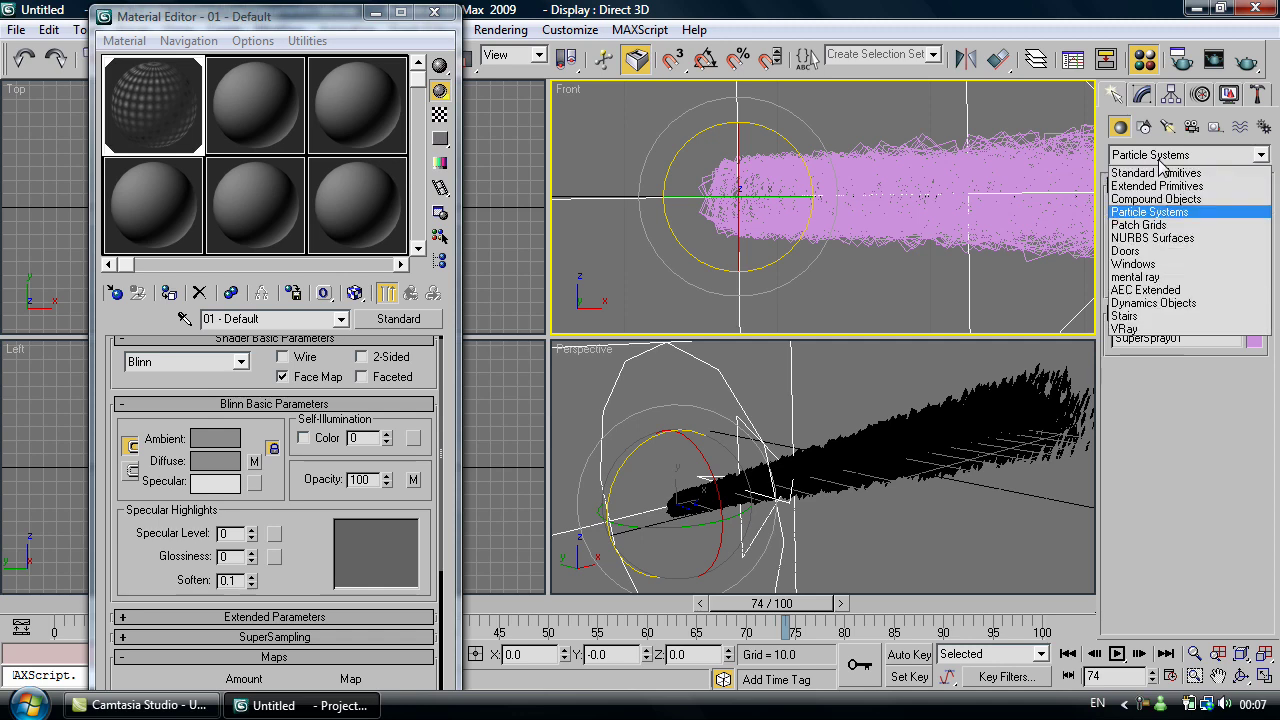
left_click(1166, 132)
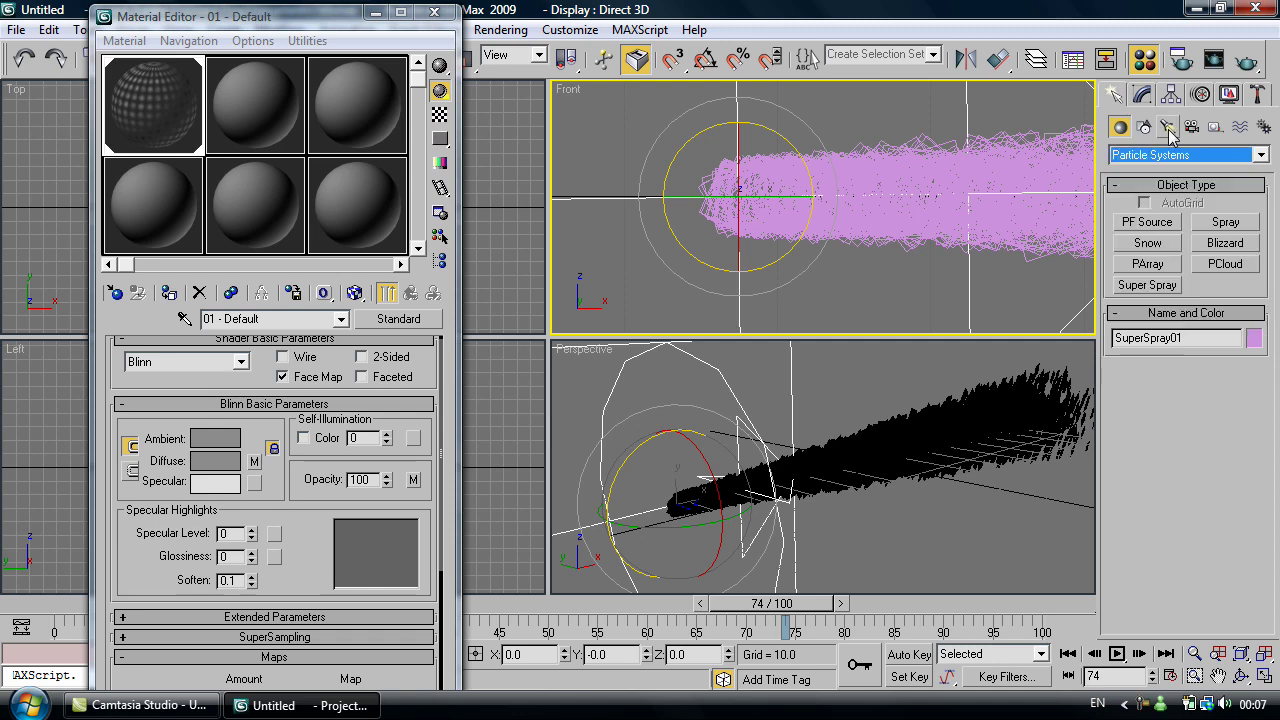
left_click(1168, 129)
left_click(1171, 158)
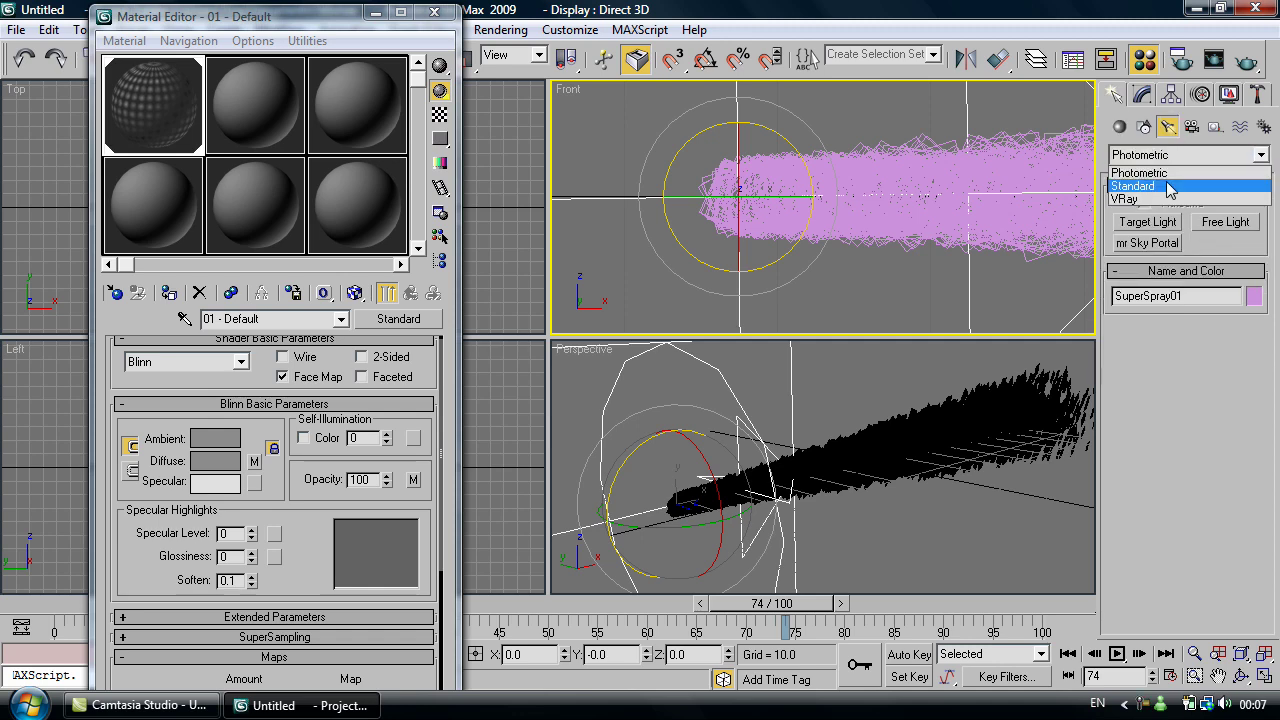
left_click(1171, 187)
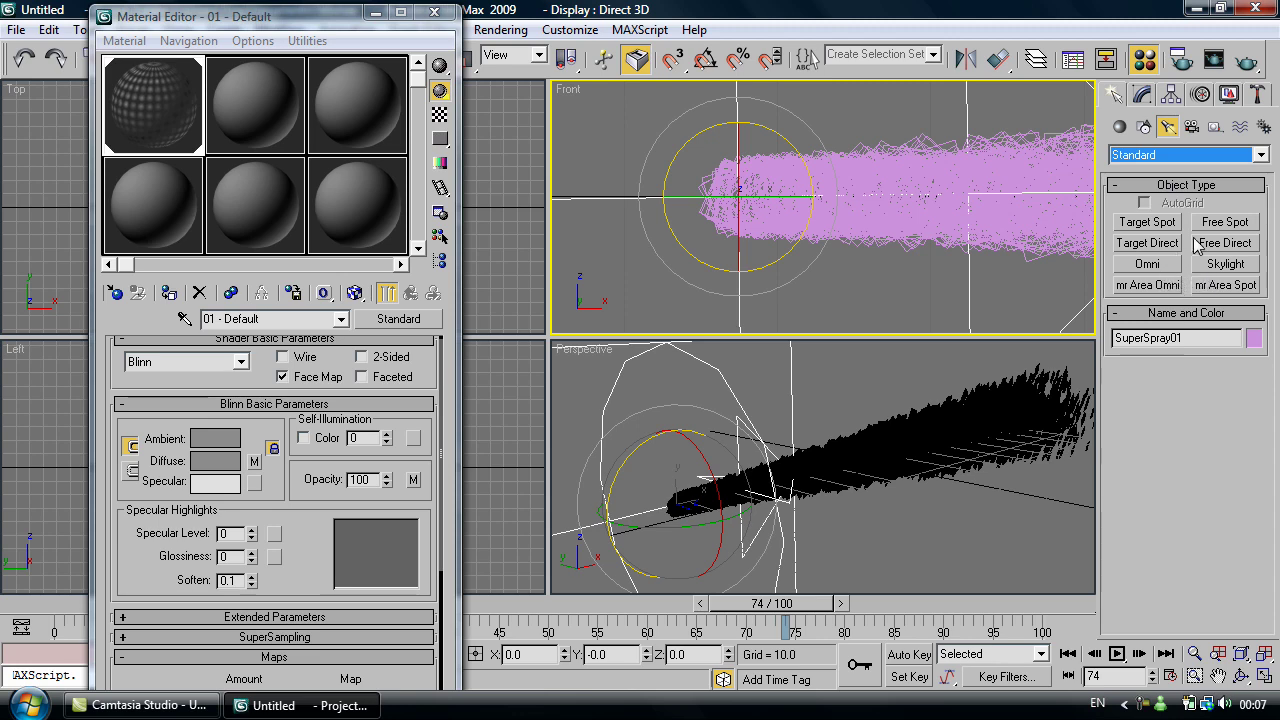
left_click(1234, 224)
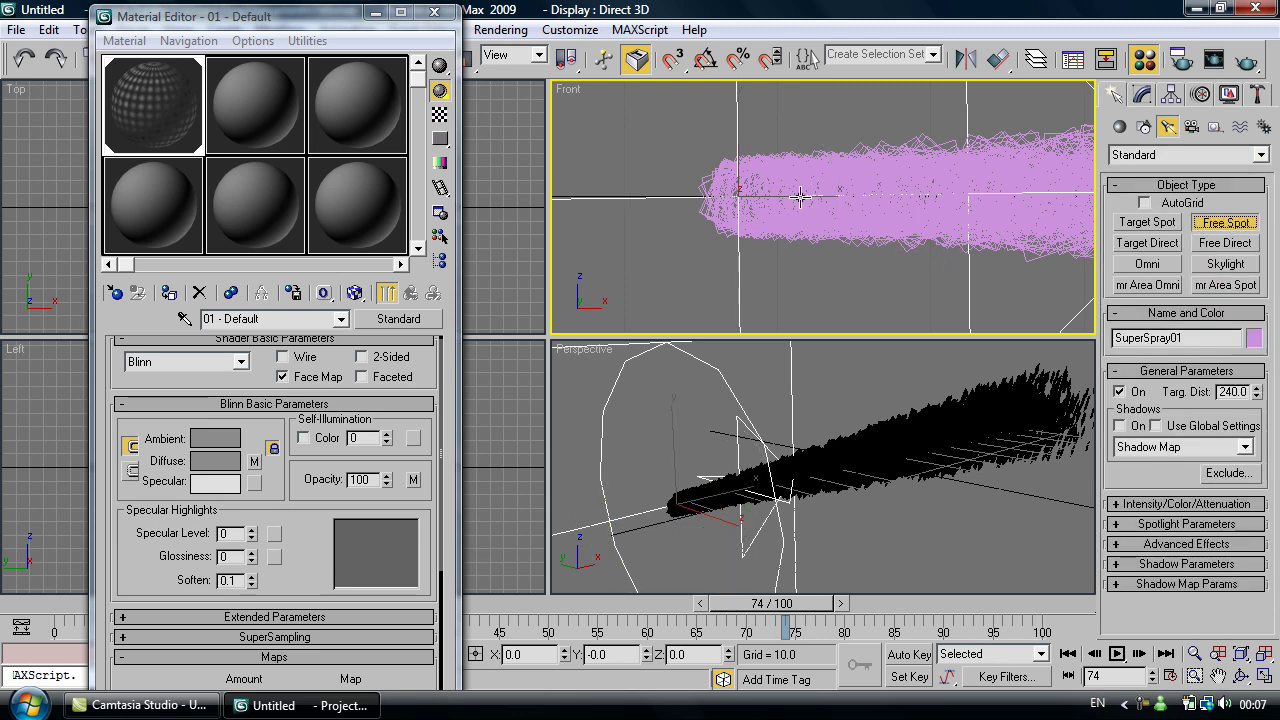
left_click(714, 194)
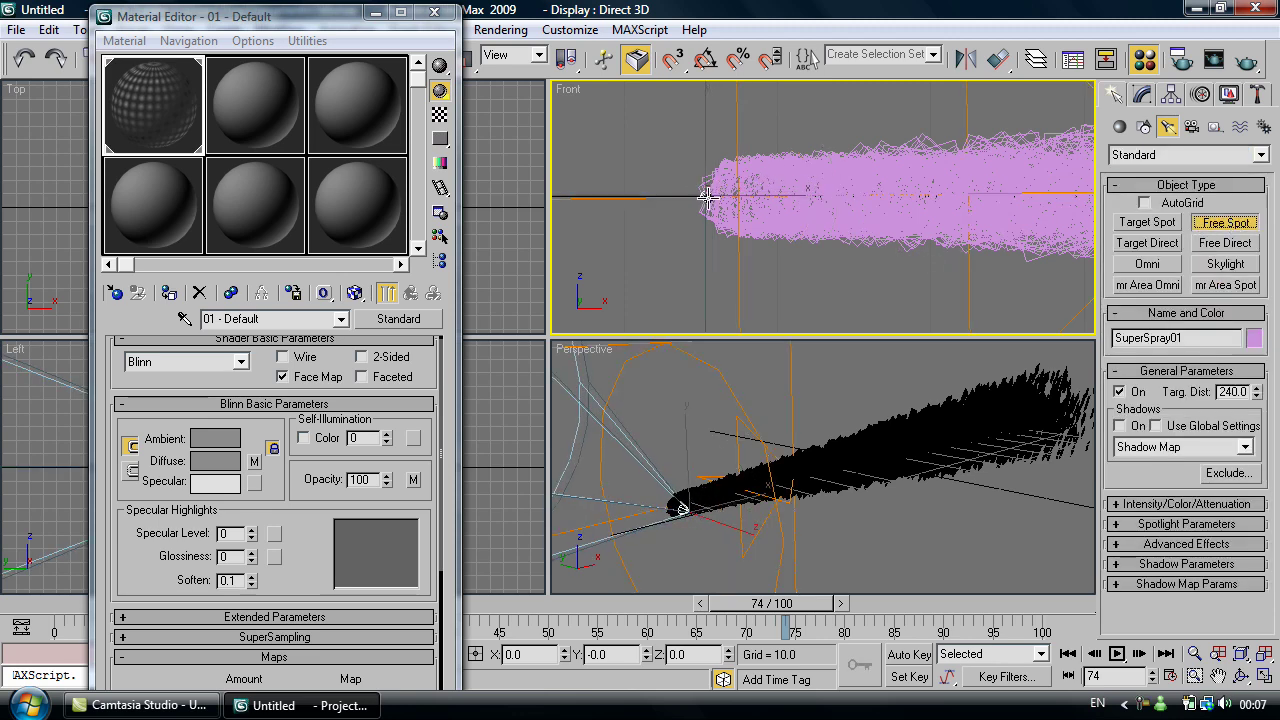
right_click(713, 205)
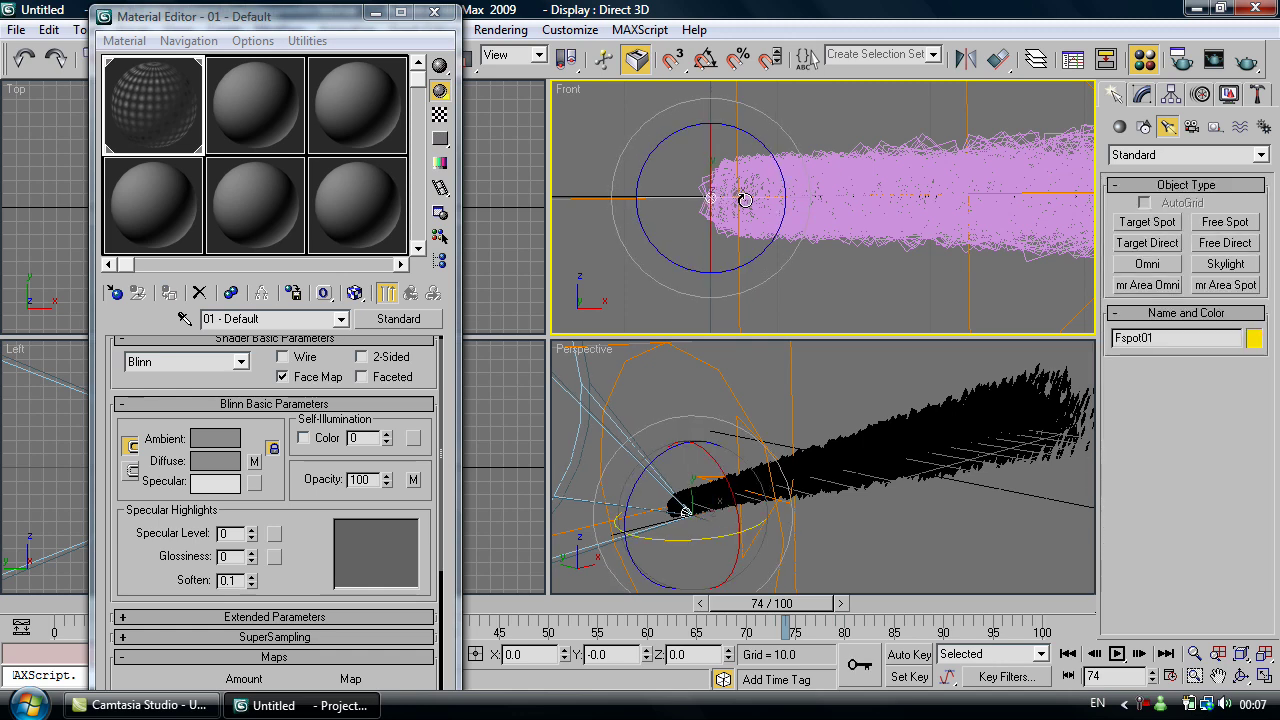
Step: Rotate the spot light to 270 degrees on Y in the Front view so it points along the spray
left_click_drag(744, 199, 14, 185)
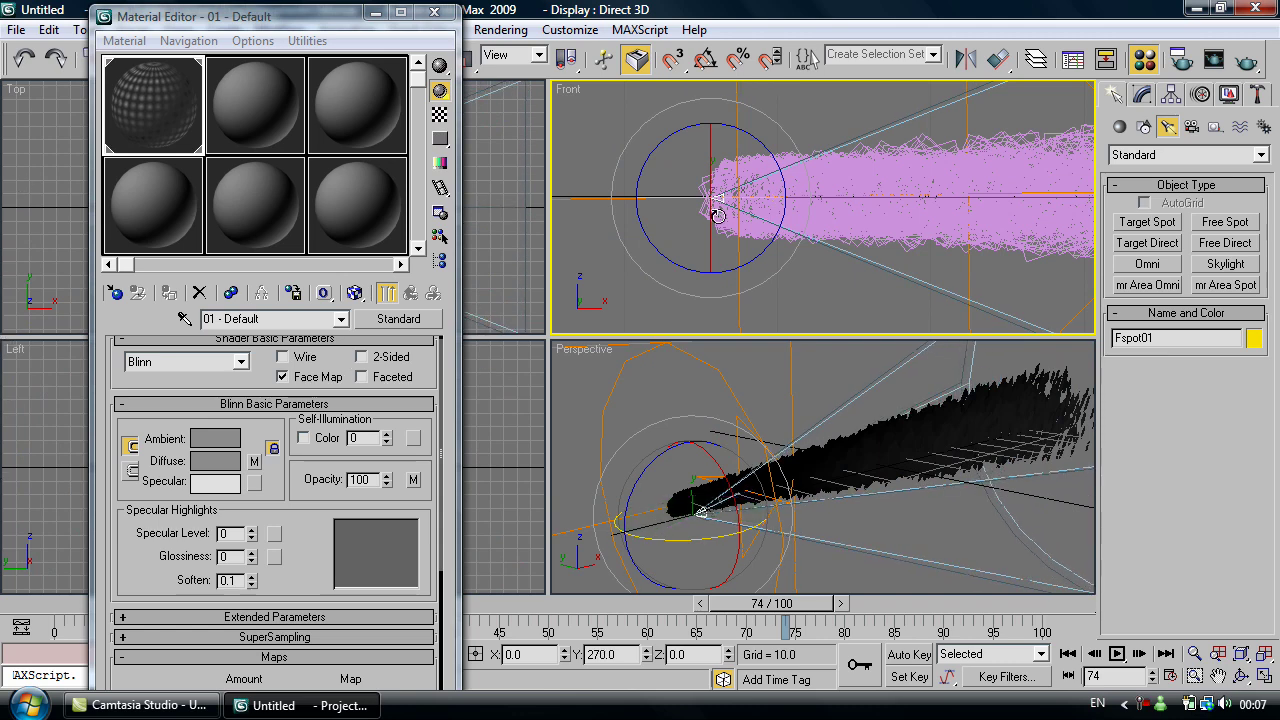
middle_click_drag(920, 214, 745, 215)
scroll(745, 215, "down", 5)
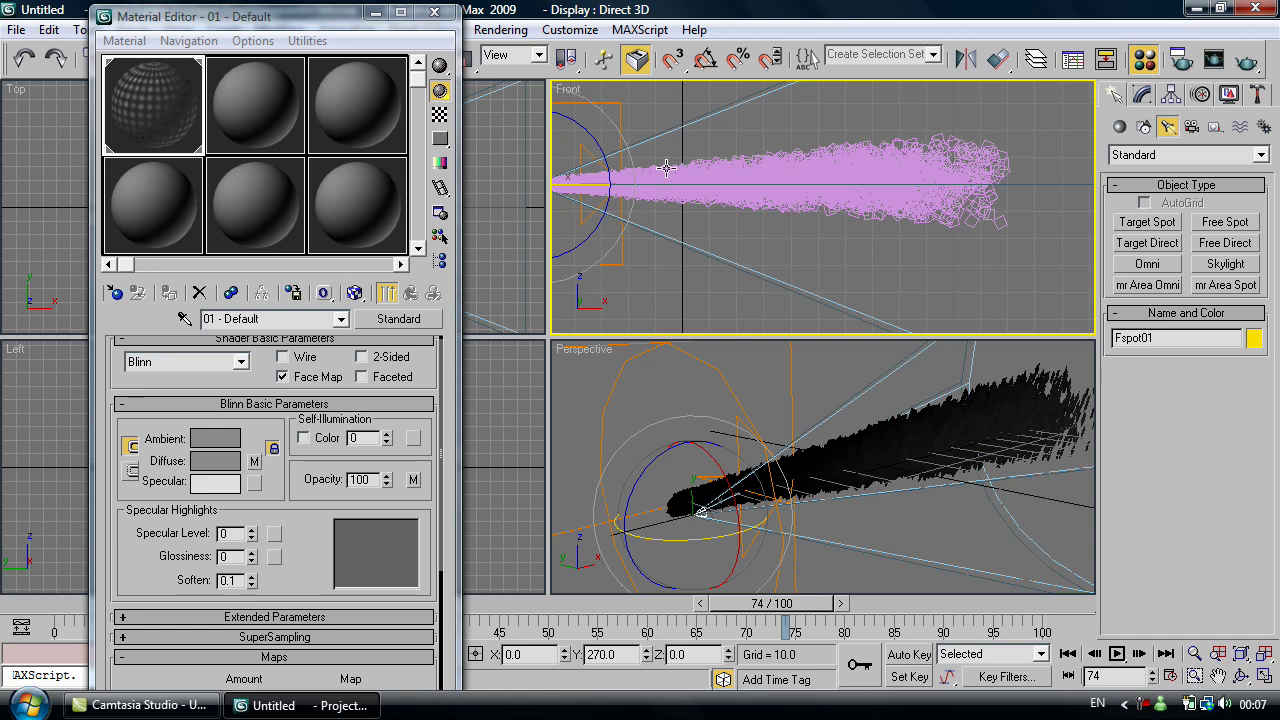
Step: Close the Material Editor and move the light in the Top view just behind the spray's origin, about X -59.2, Y 8.6
left_click(437, 18)
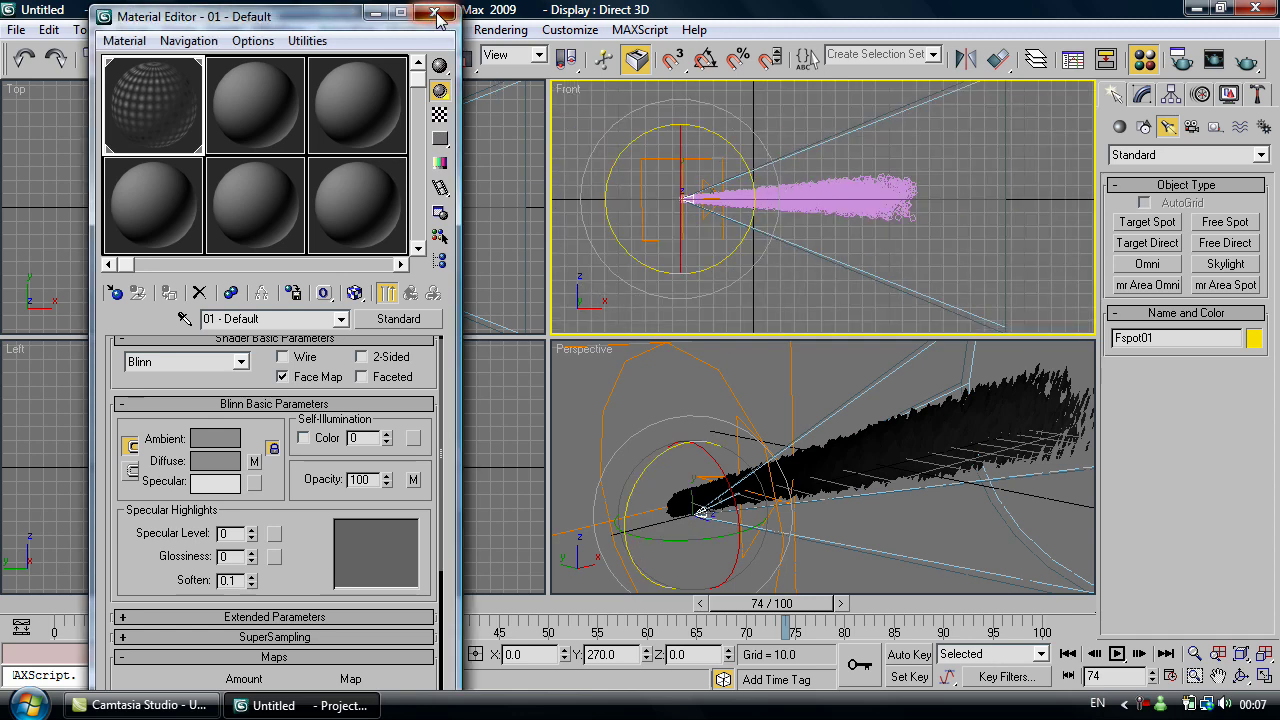
middle_click_drag(405, 240, 314, 244)
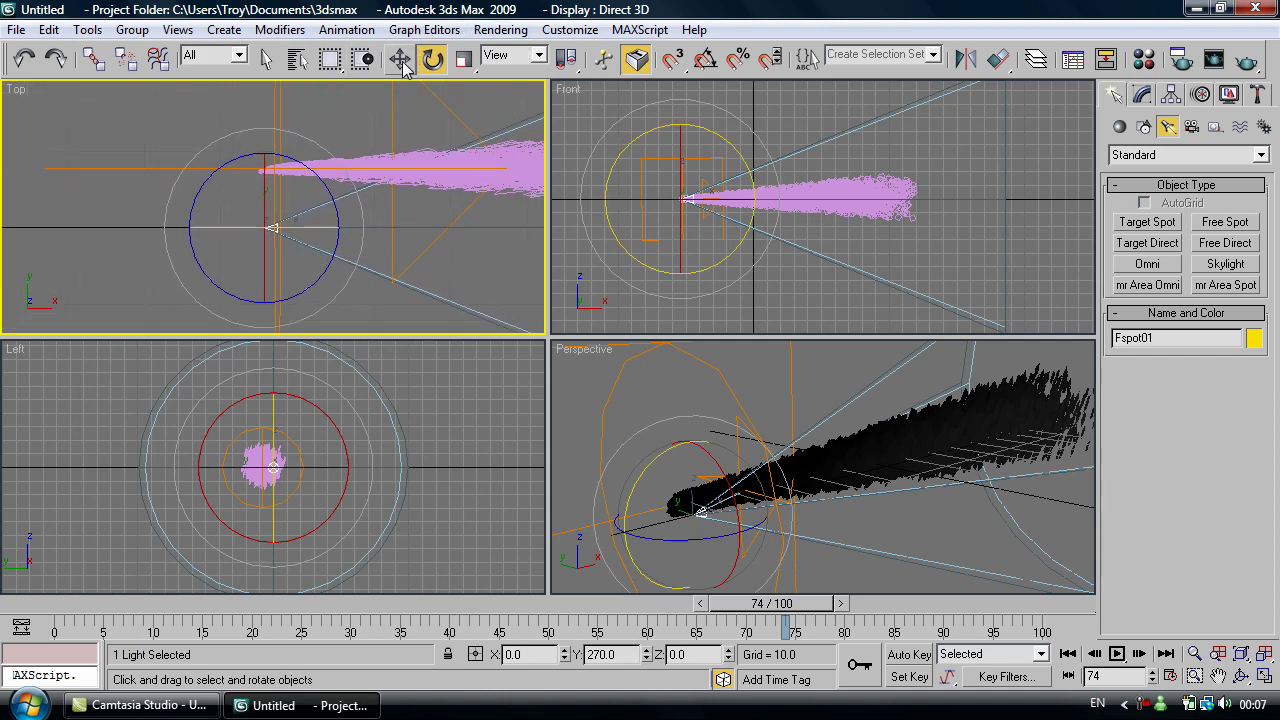
left_click(400, 62)
left_click_drag(264, 166, 260, 105)
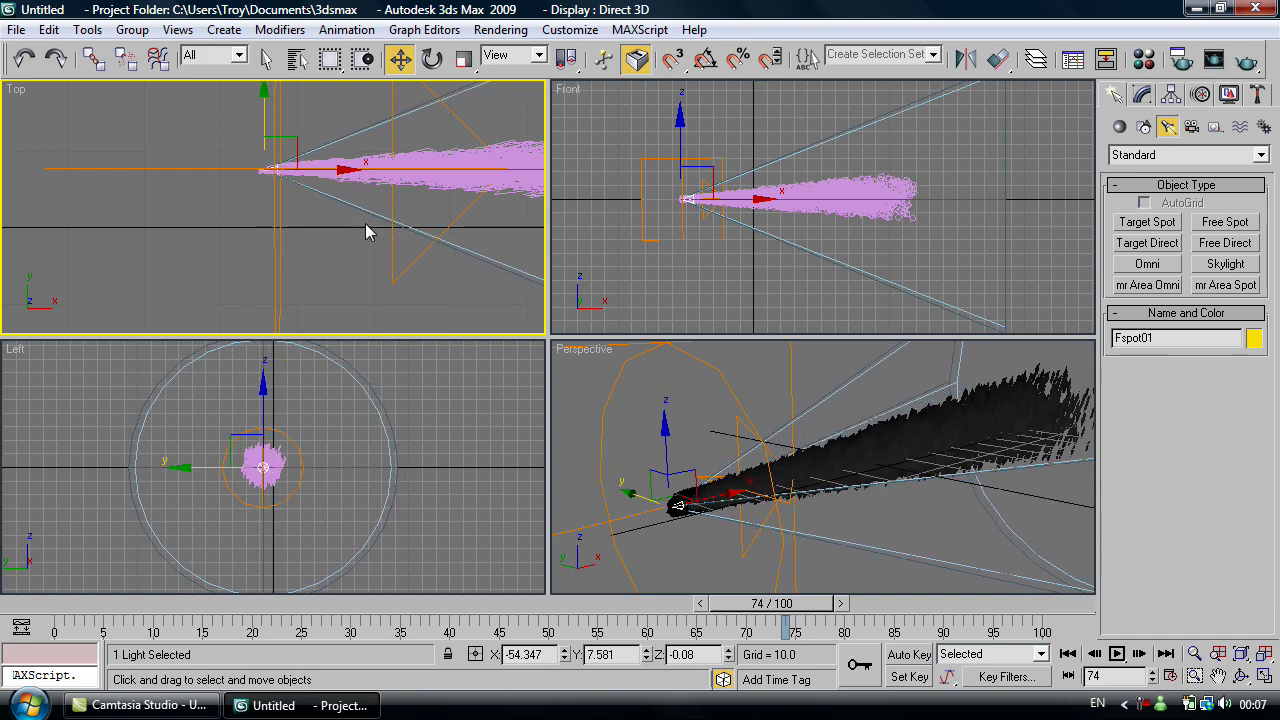
left_click_drag(331, 169, 294, 169)
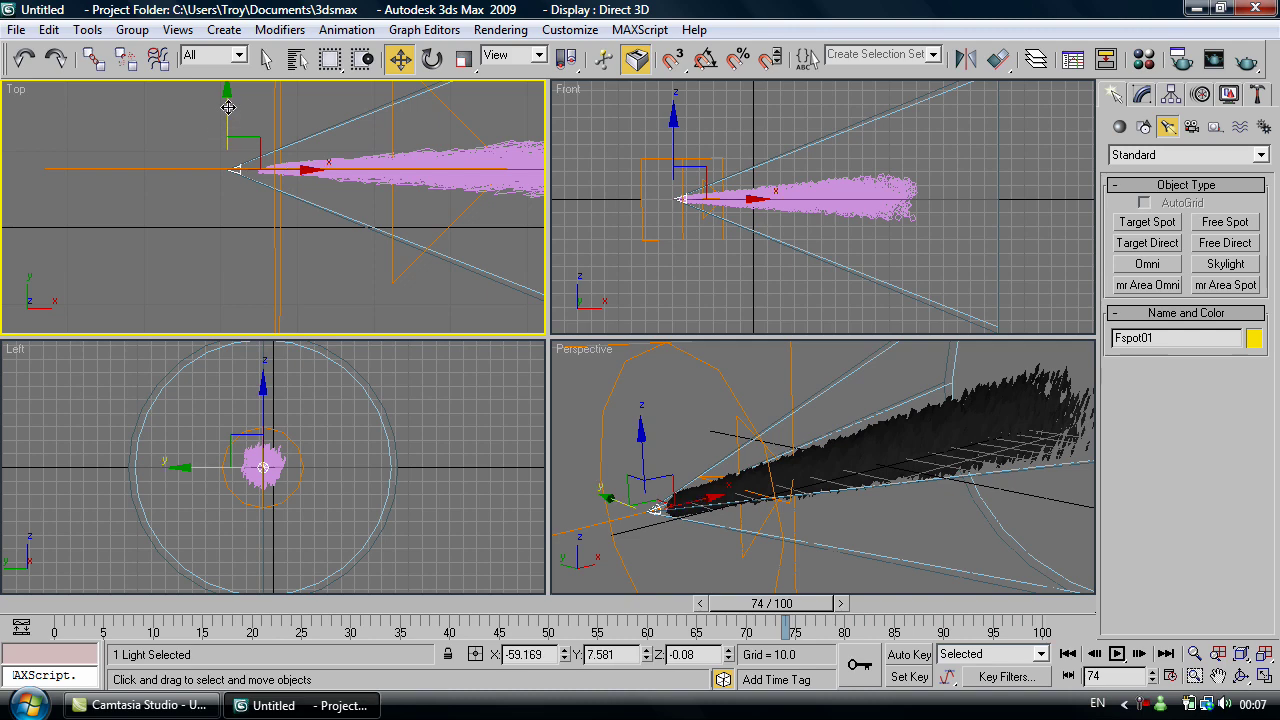
left_click_drag(227, 107, 231, 99)
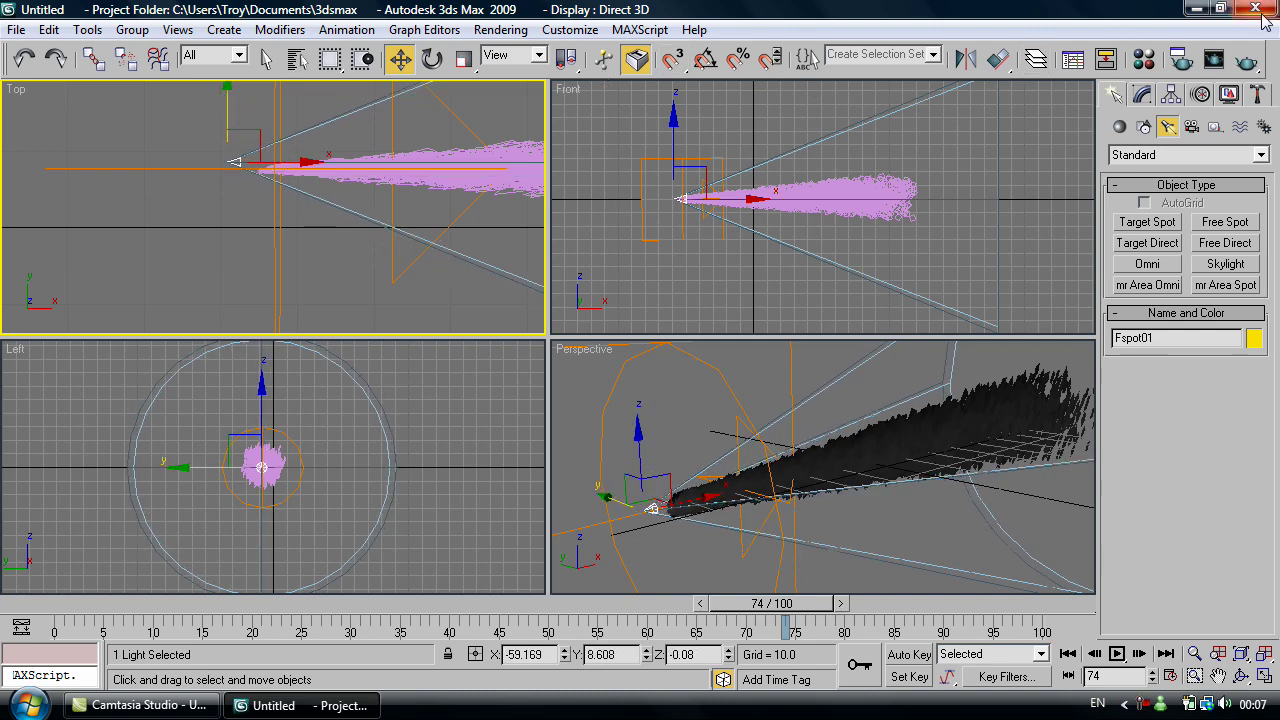
Step: Narrow the spot light's cone around the spray with a hotspot of 6.5 and a falloff of 10.9
left_click(1143, 96)
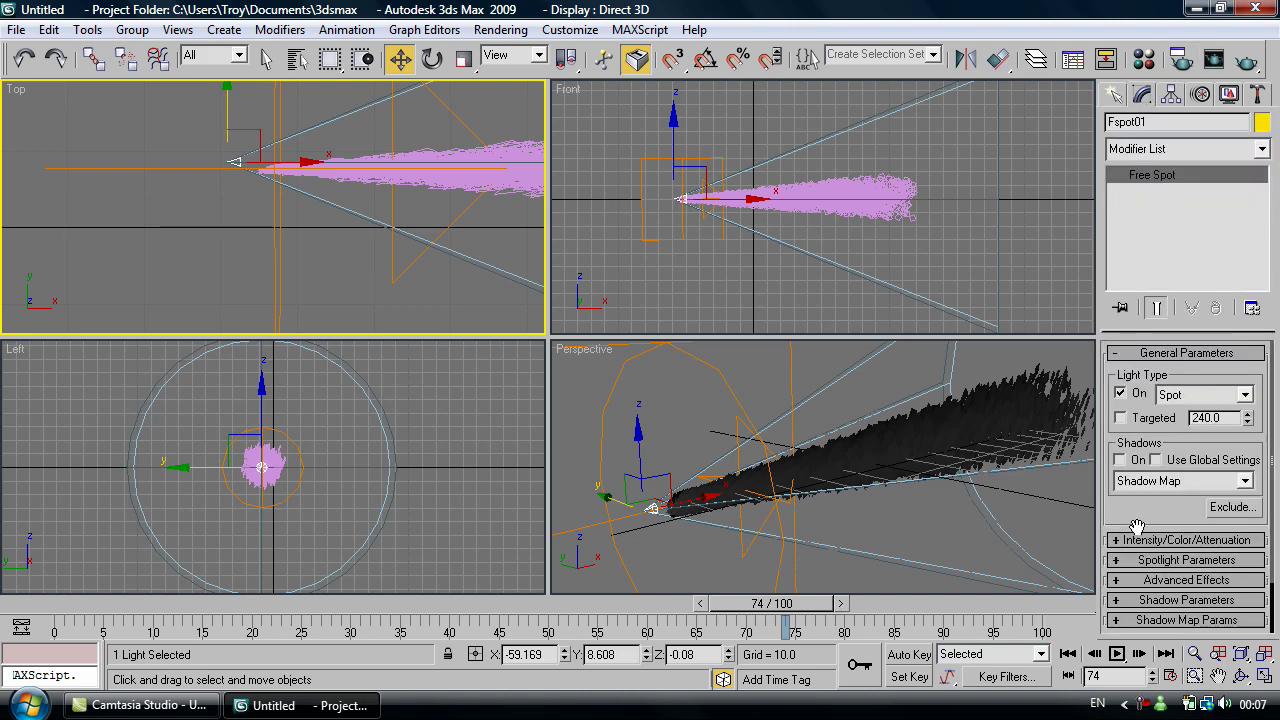
left_click_drag(1143, 513, 1143, 400)
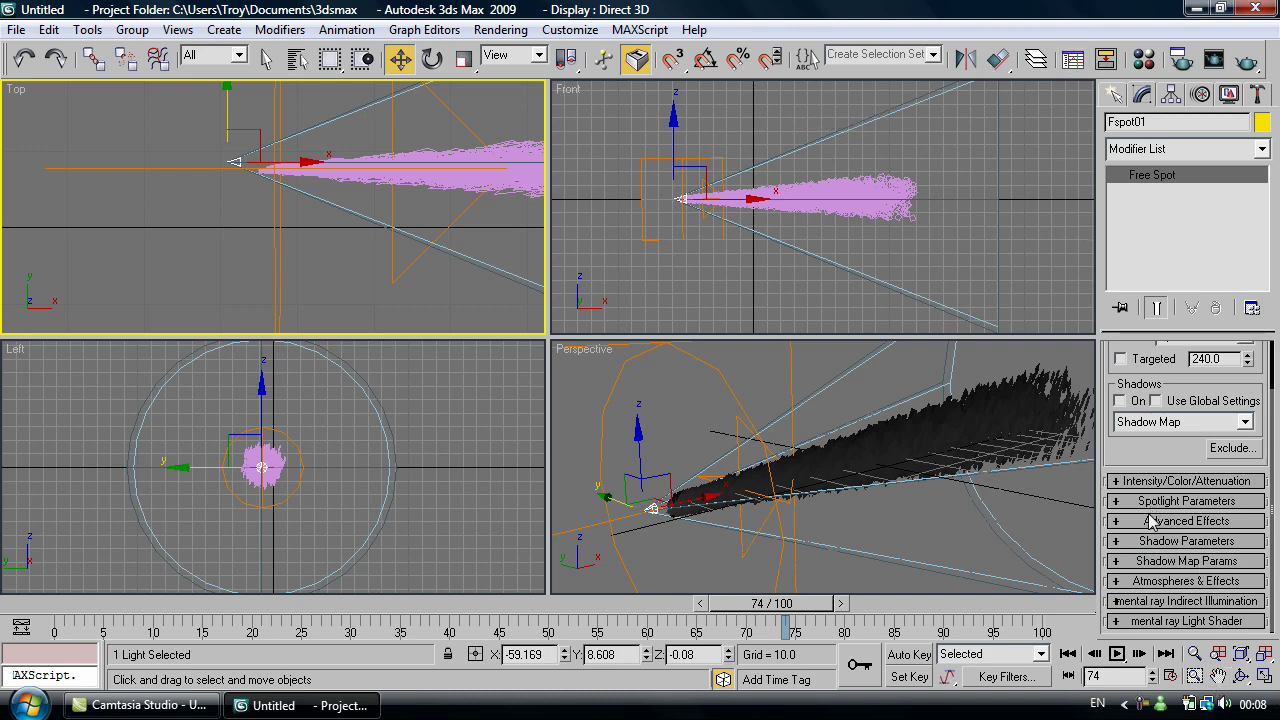
left_click(1117, 505)
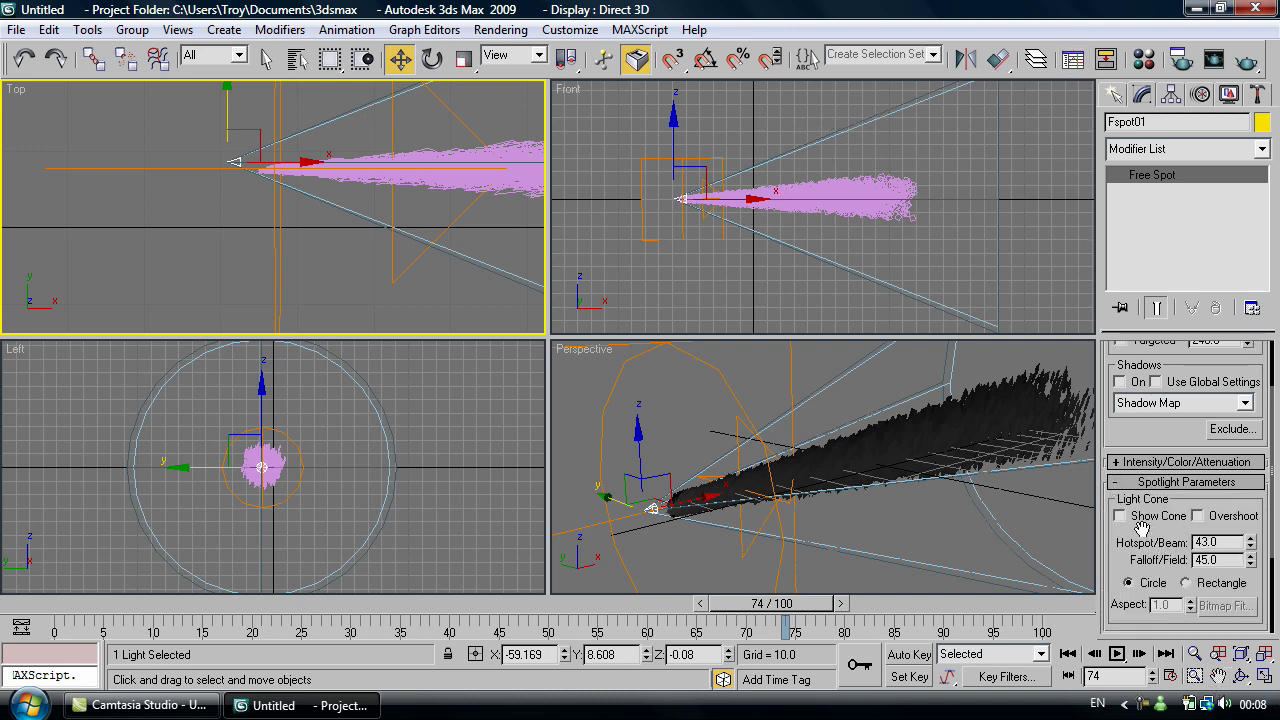
left_click_drag(1141, 527, 1156, 459)
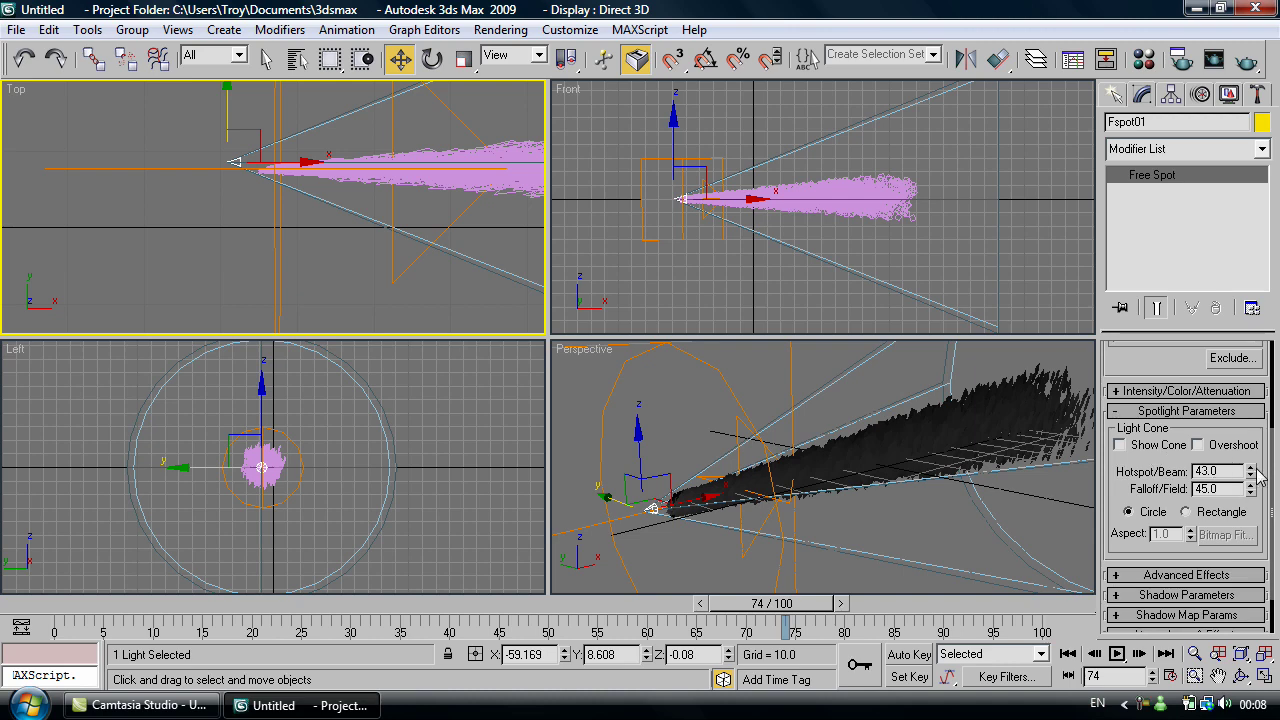
left_click_drag(1251, 472, 1251, 556)
left_click_drag(1238, 94, 1239, 119)
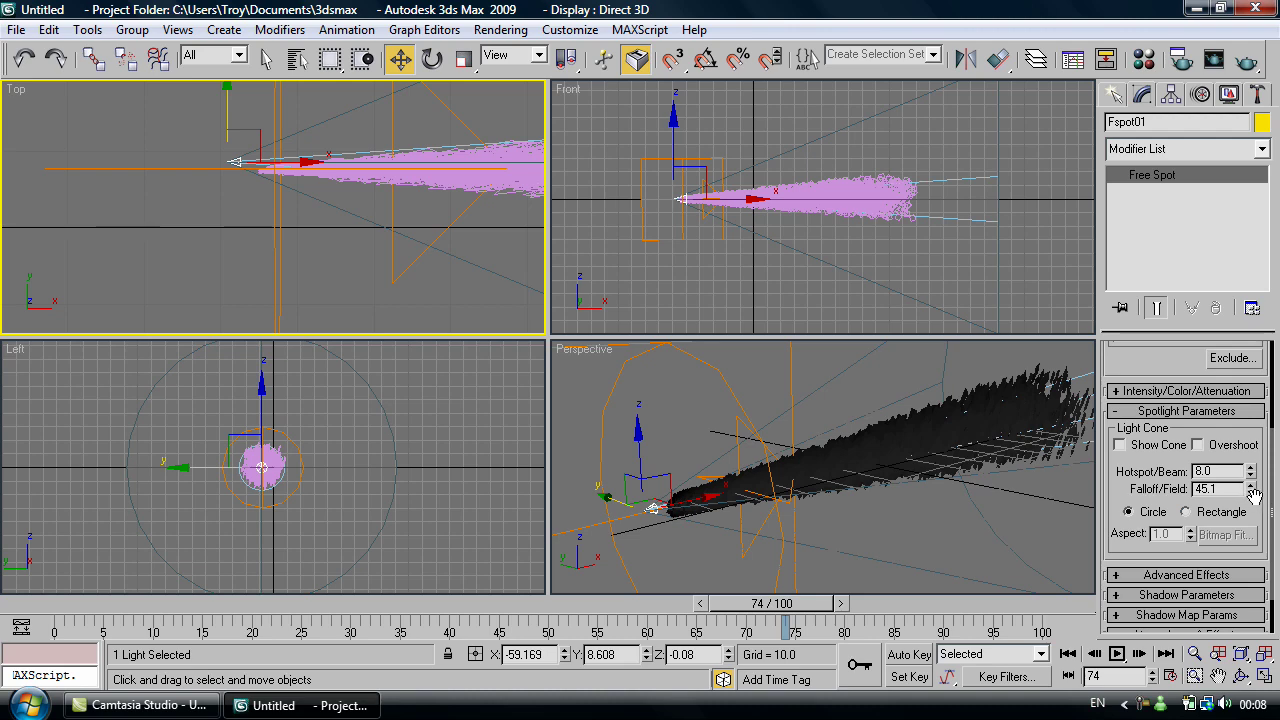
left_click_drag(1254, 497, 1258, 122)
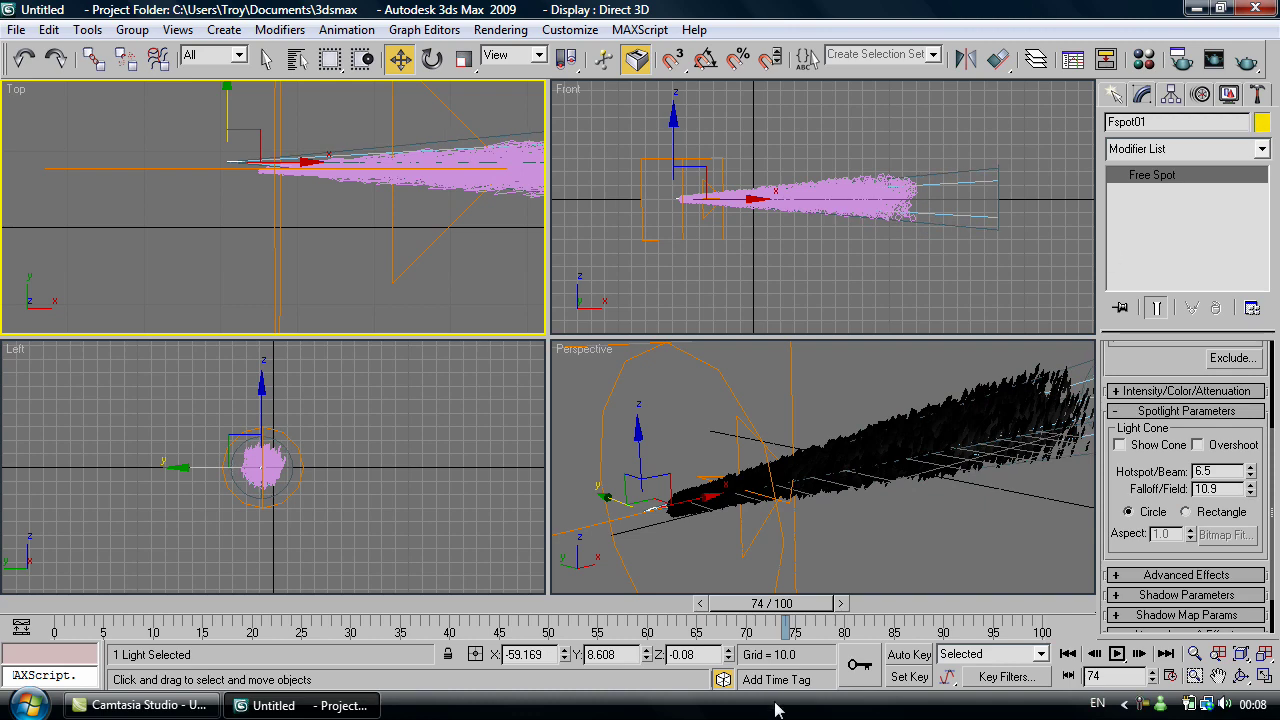
Step: Set the spot light's colour to a dark orange with red 191, green 63 and blue 0
middle_click_drag(902, 517, 888, 517)
middle_click_drag(987, 426, 1060, 373, "alt")
left_click_drag(1170, 365, 1165, 423)
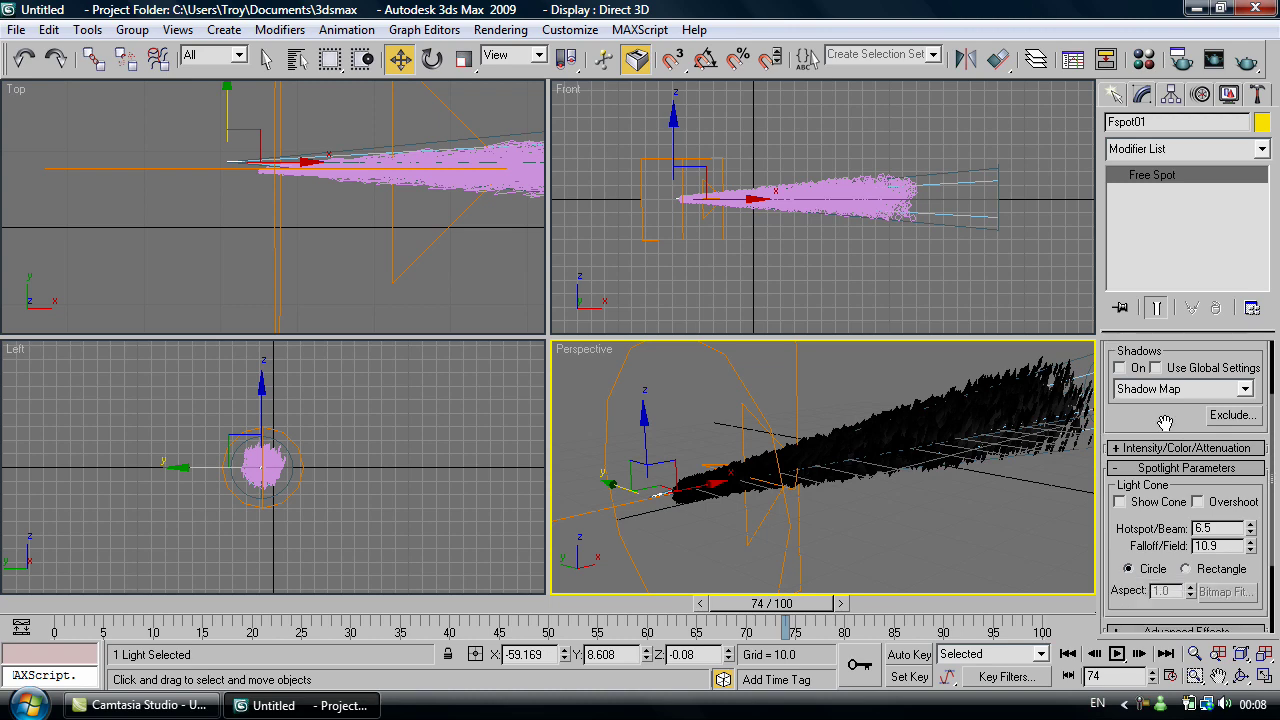
left_click(1119, 449)
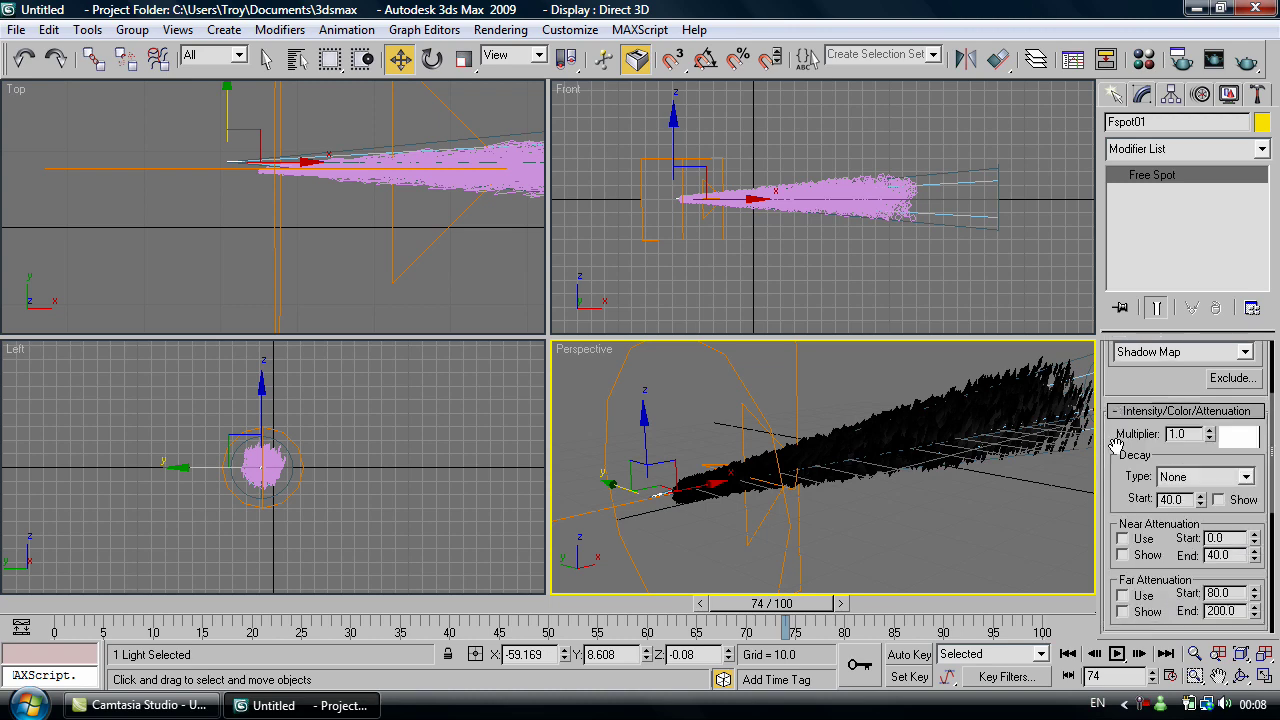
left_click(1234, 440)
mouse_move(424, 160)
left_mouse_down()
mouse_move(412, 130)
mouse_move(410, 162)
left_mouse_up()
left_click_drag(570, 156, 570, 126)
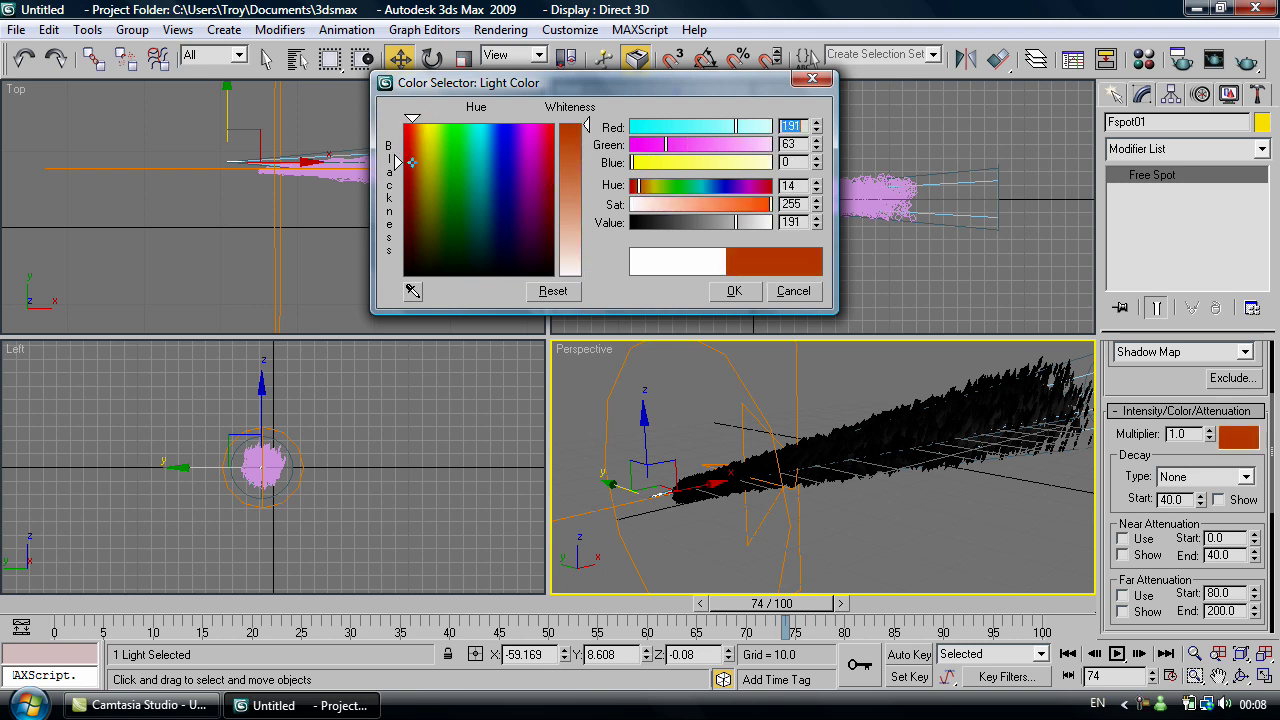
left_click(735, 292)
Step: Render the Perspective view to check the orange-lit spray, and close the rendered image
middle_click_drag(889, 488, 847, 500)
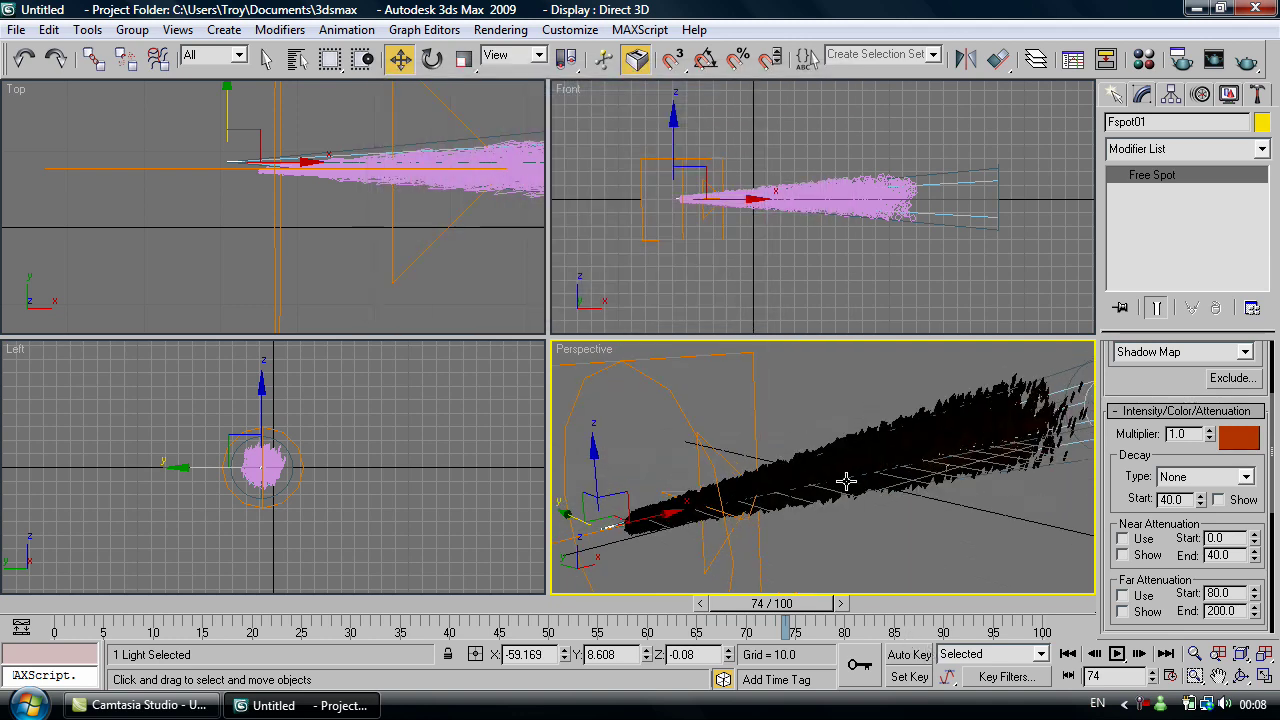
left_click(500, 29)
left_click(515, 50)
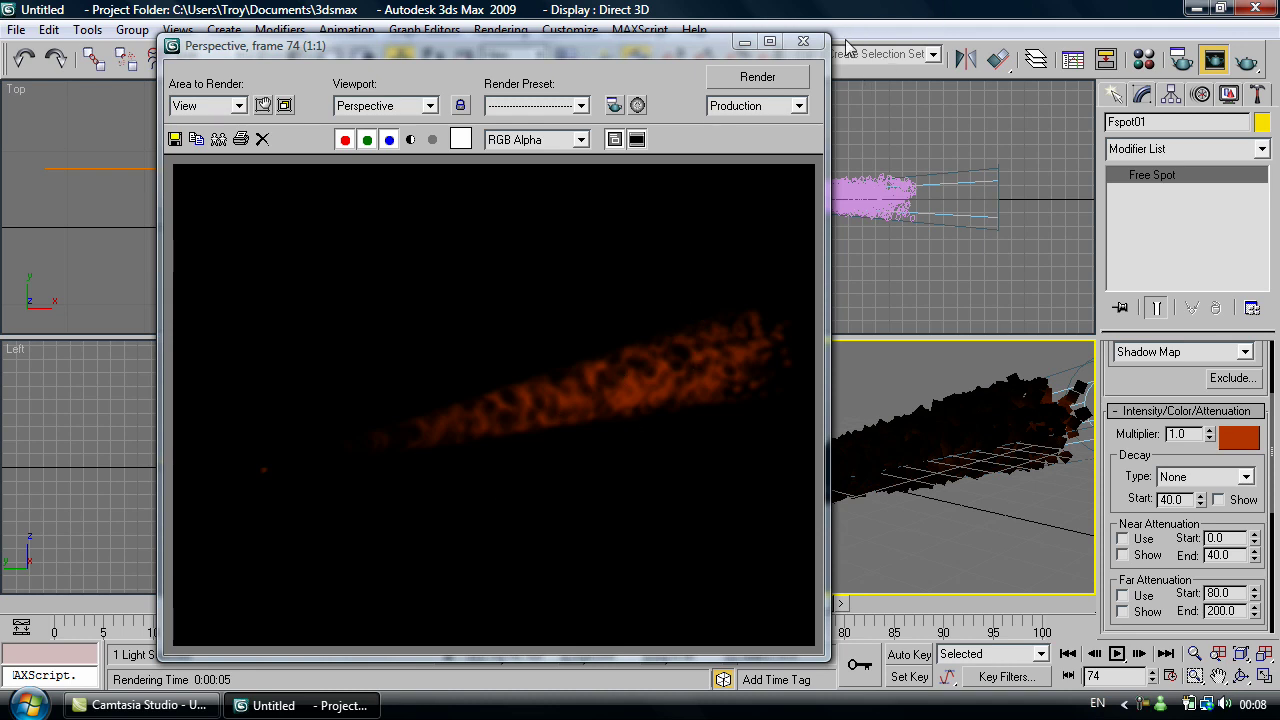
left_click(803, 41)
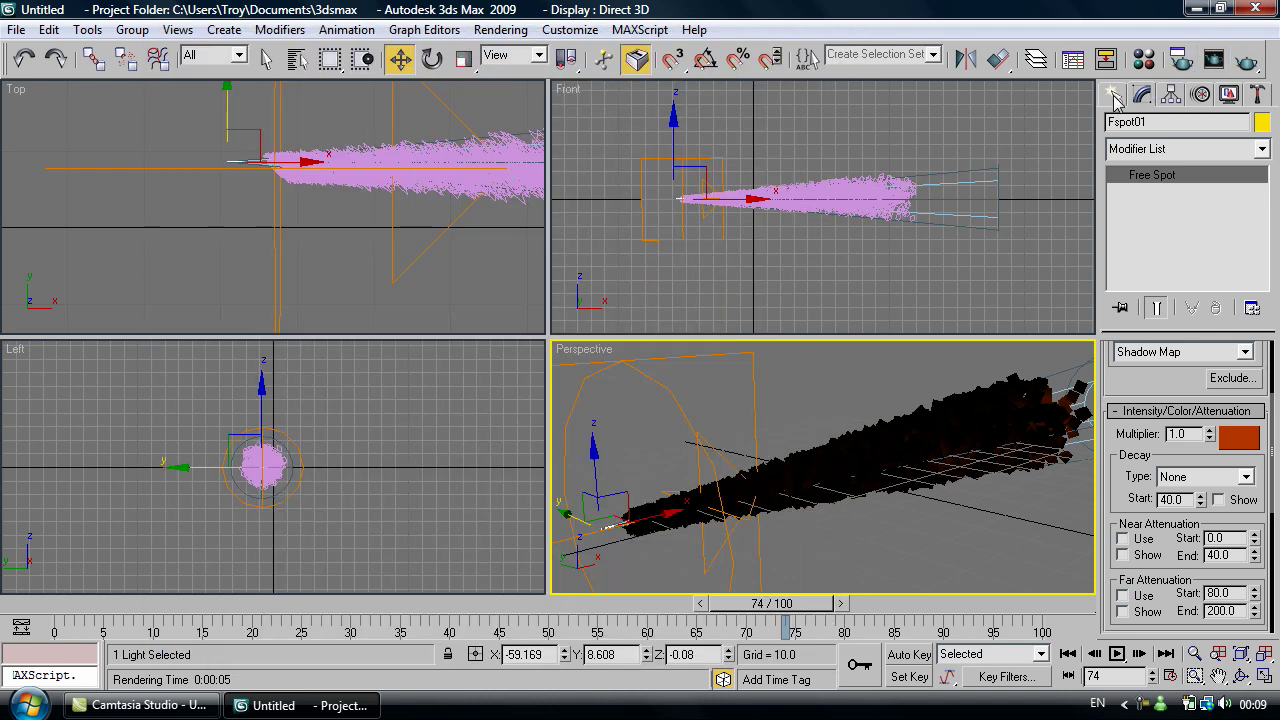
Step: Create a standard Omni light high above the spray's origin in the Front view
left_click(1113, 94)
scroll(887, 267, "down", 4)
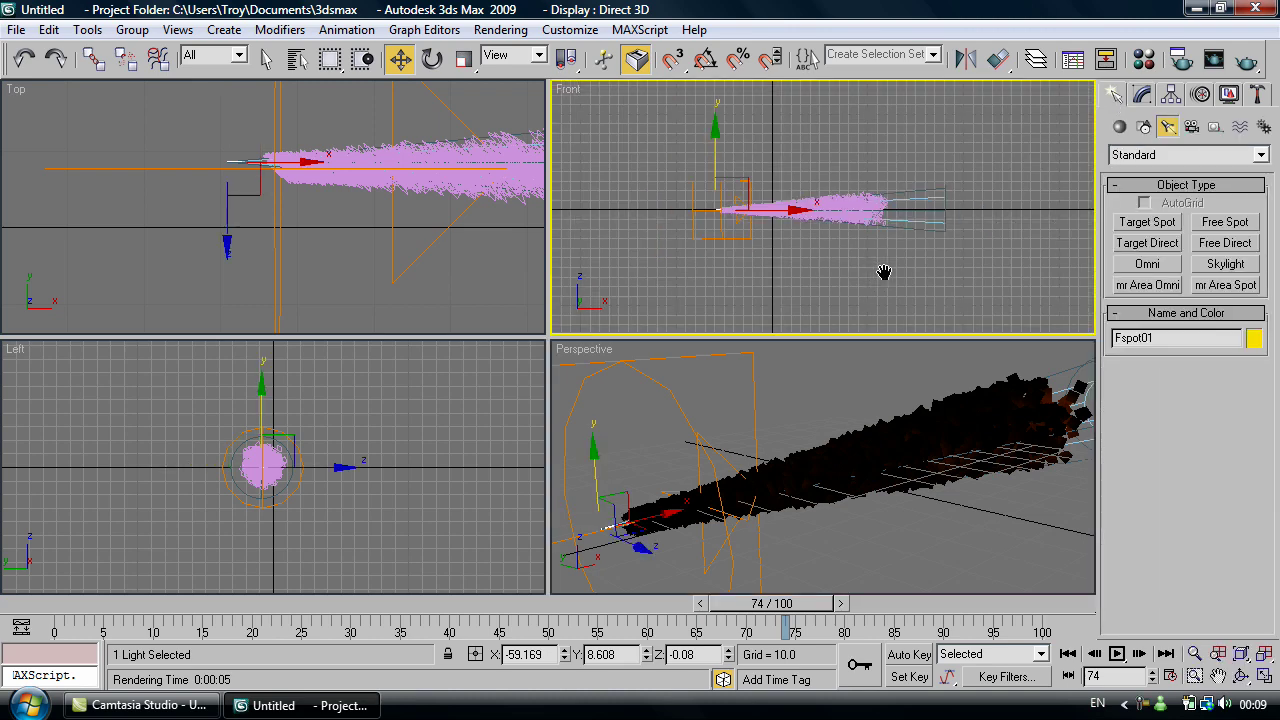
left_click(1155, 266)
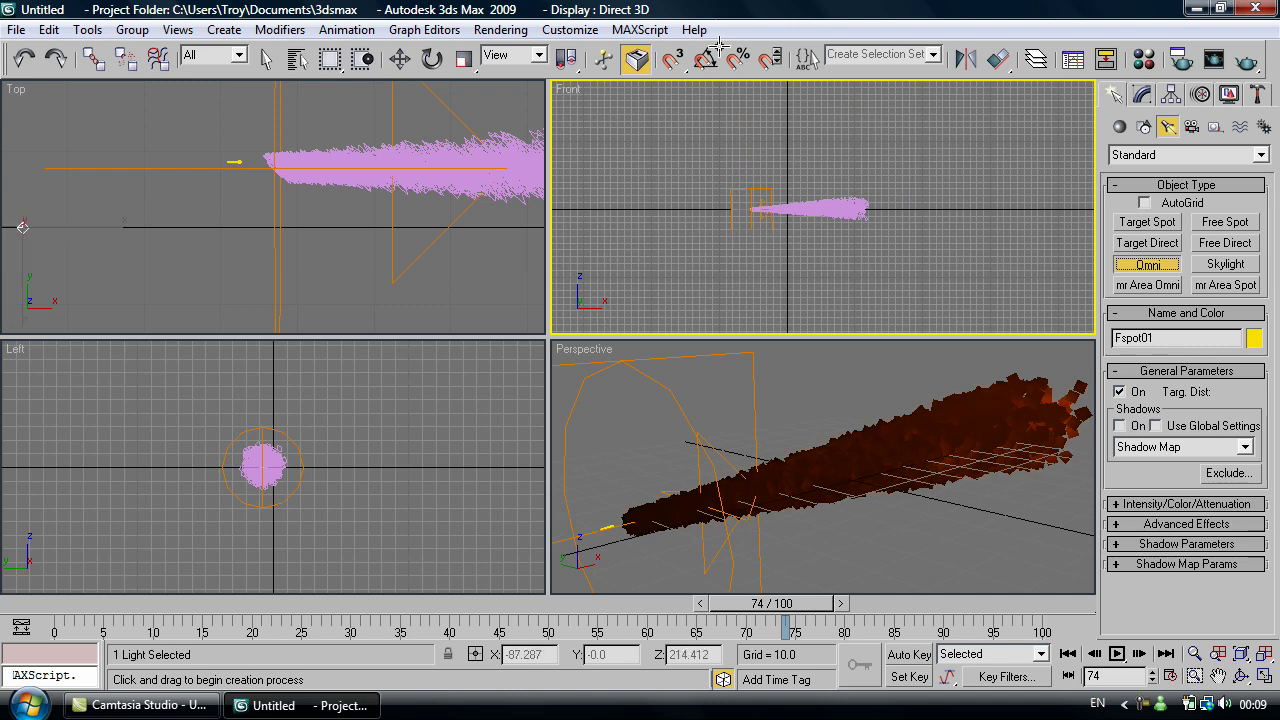
left_click(730, 92)
left_click_drag(729, 68, 733, 87)
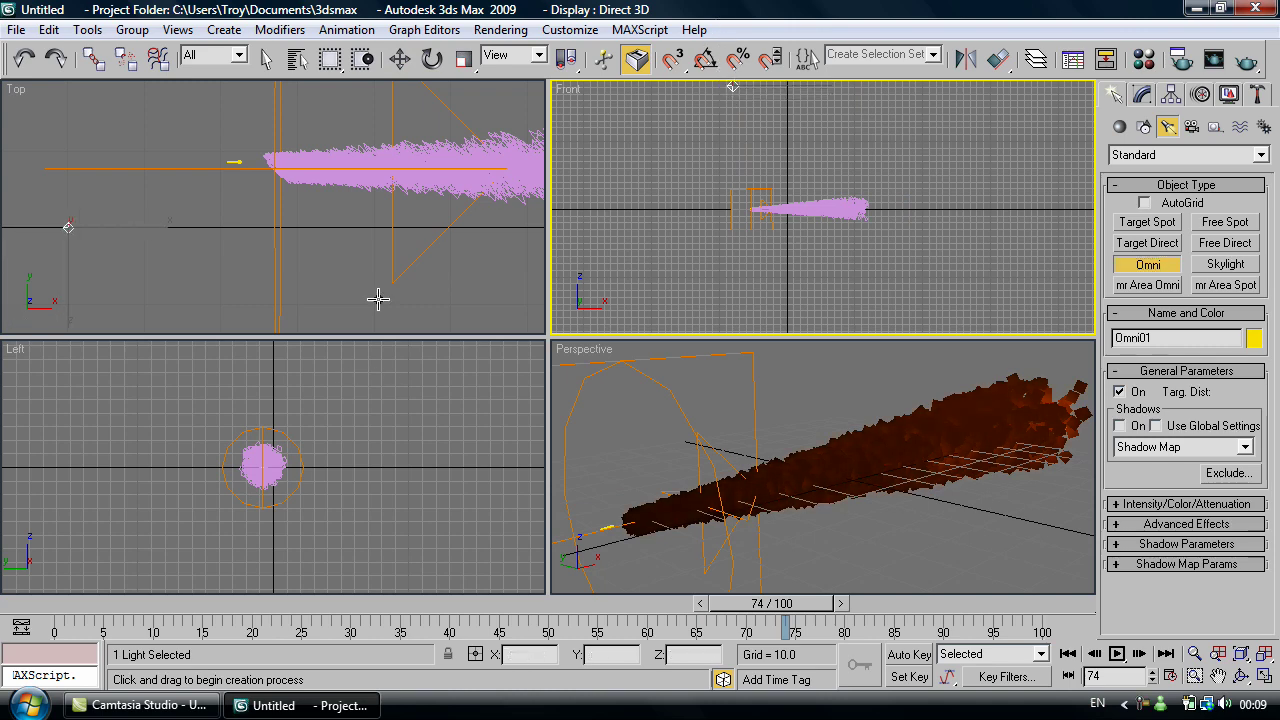
Step: Move the omni light in the Top view away from the spray, to about X -36.9, Y -96.0
scroll(390, 204, "down", 5)
scroll(280, 195, "down", 4)
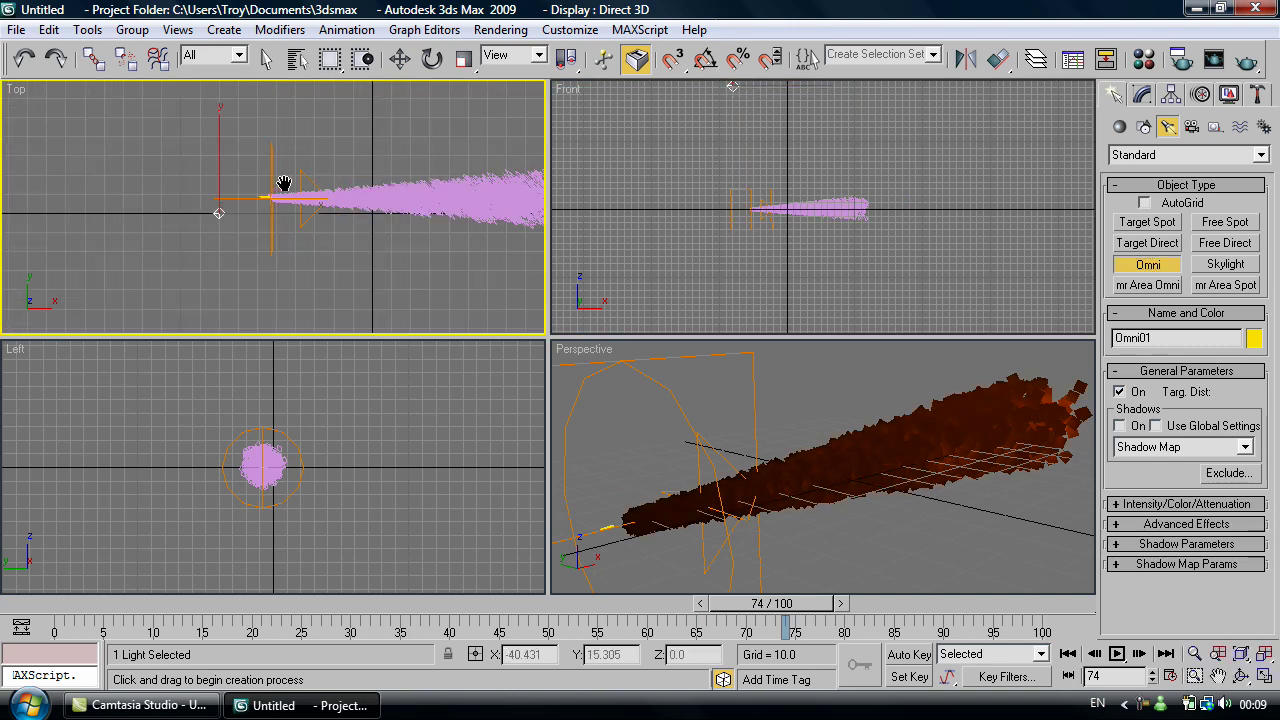
key("w")
left_click_drag(225, 212, 272, 283)
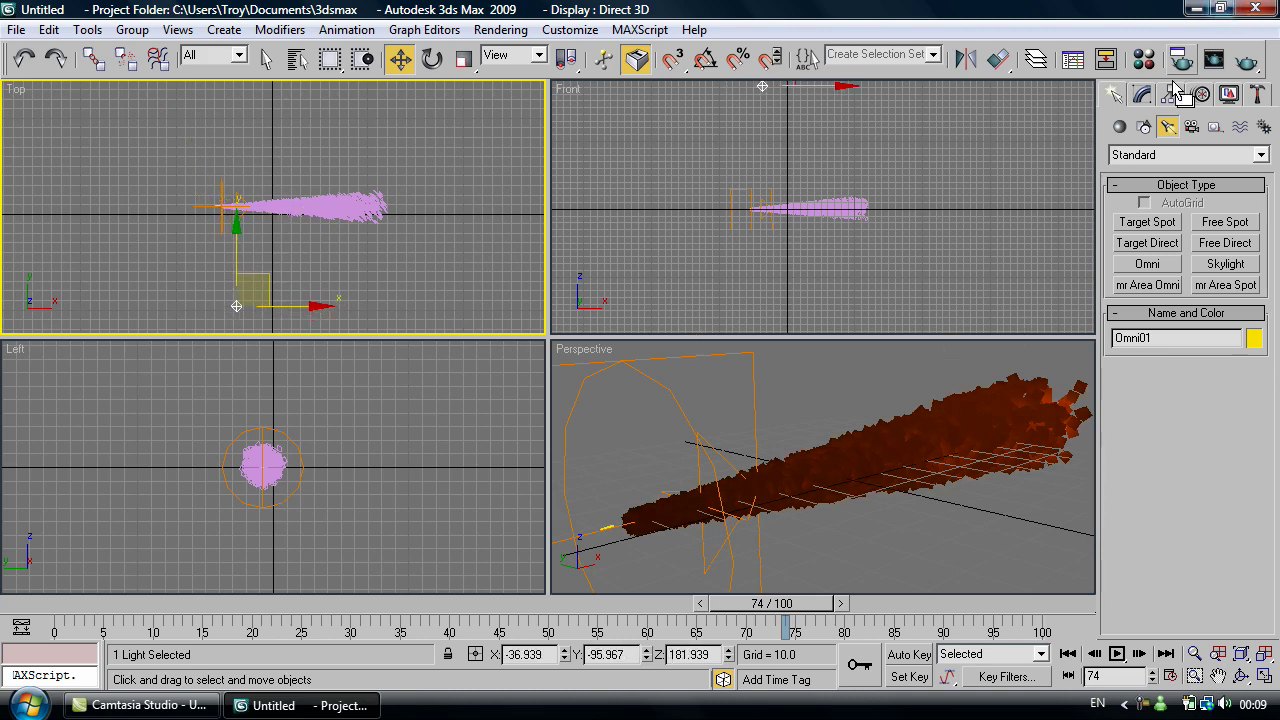
Step: Set the omni light's colour to near-white and its intensity multiplier to 0.8
left_click(1142, 94)
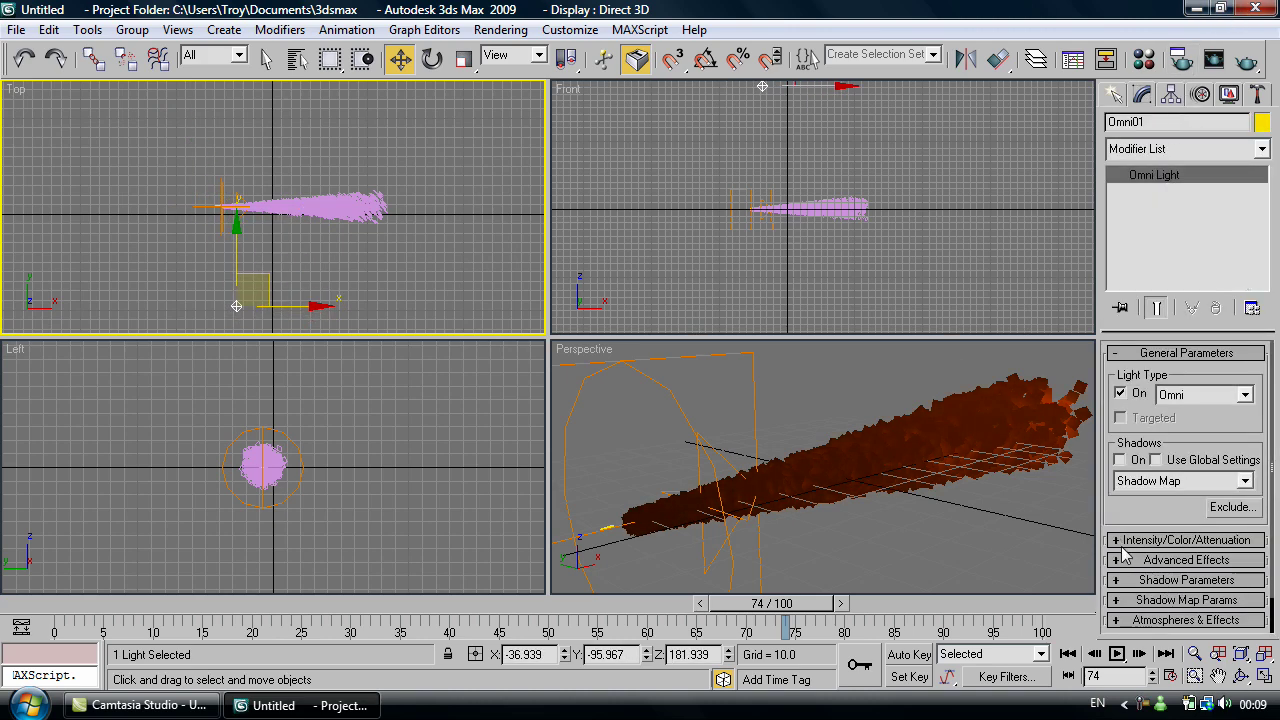
left_click(1122, 540)
left_click(1236, 438)
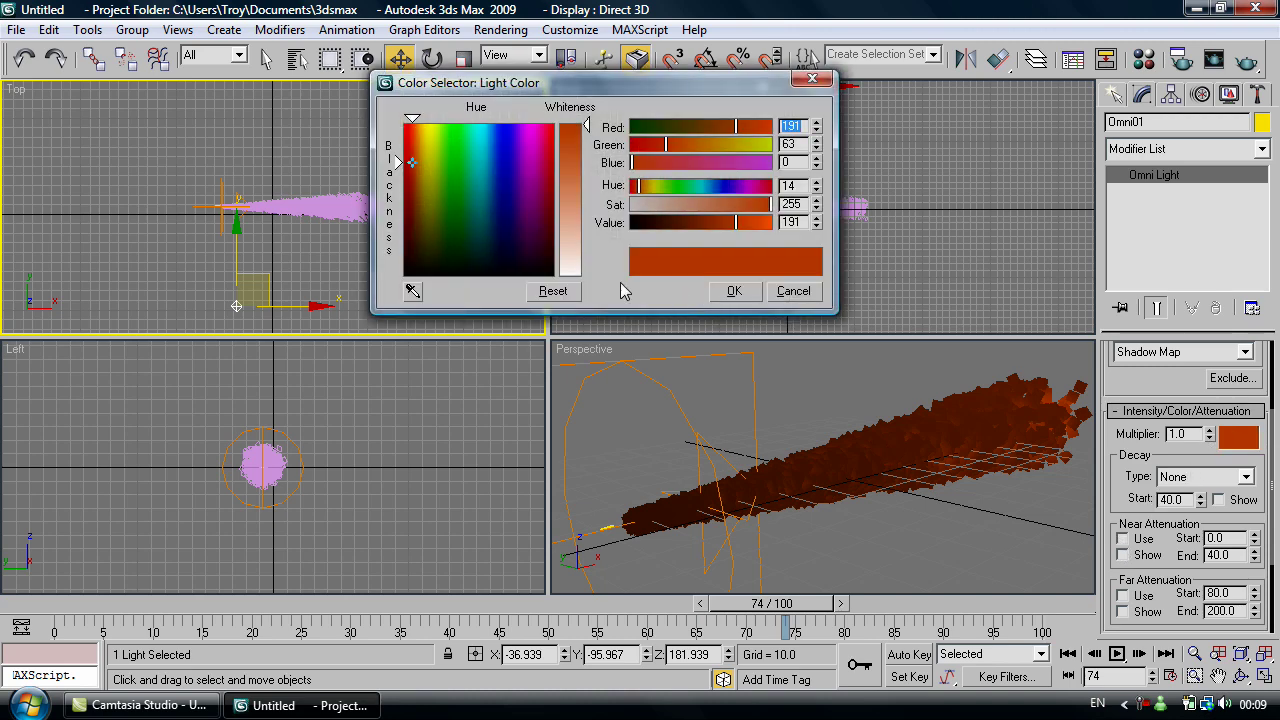
left_click(574, 268)
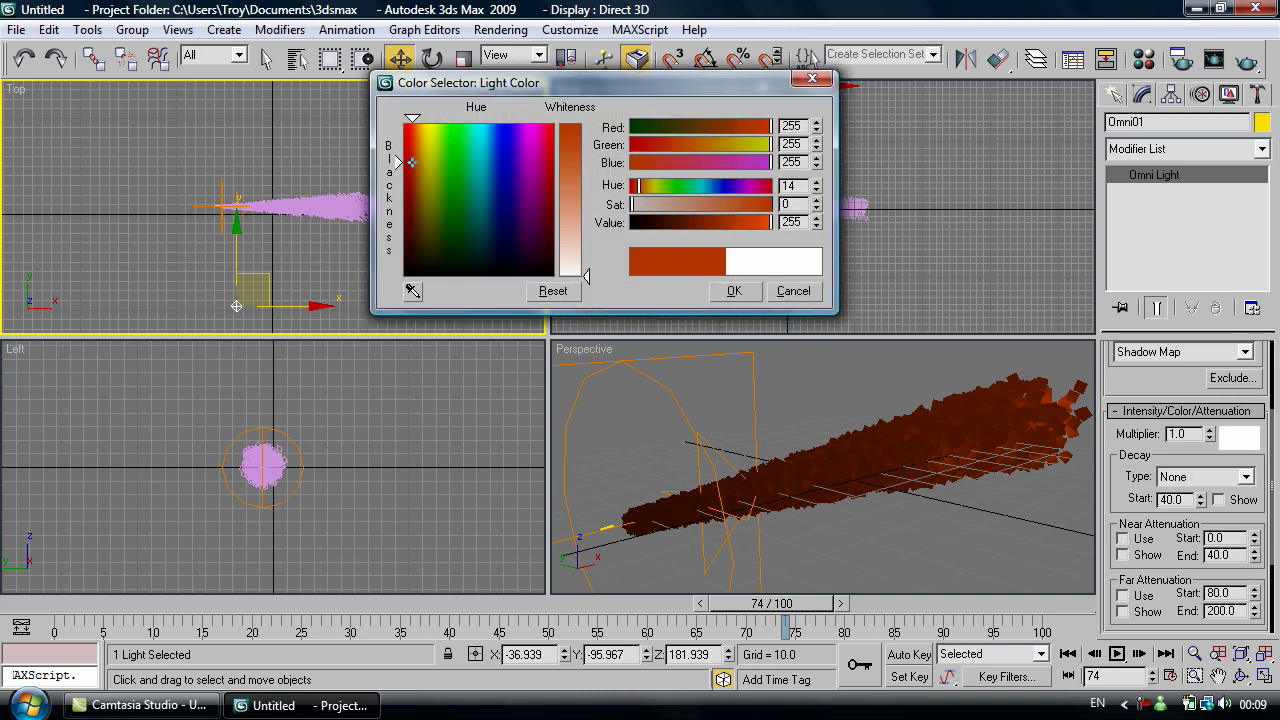
left_click(736, 290)
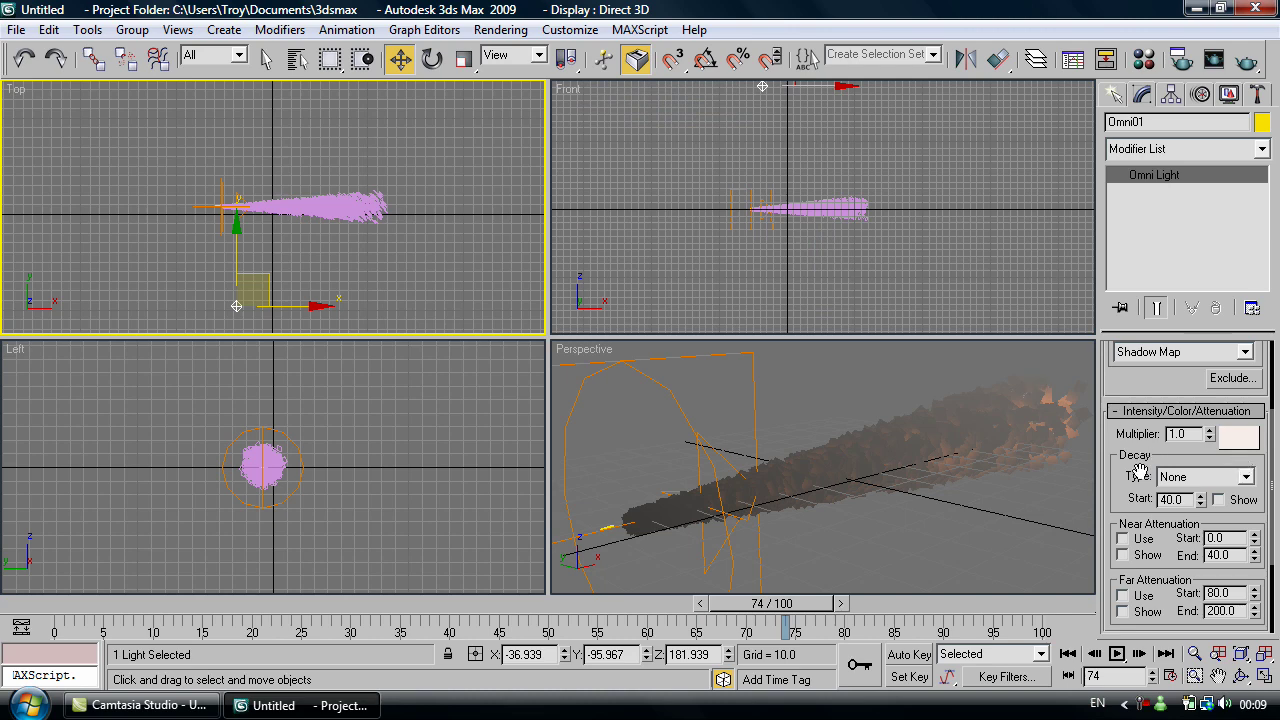
left_click_drag(1117, 472, 1207, 403)
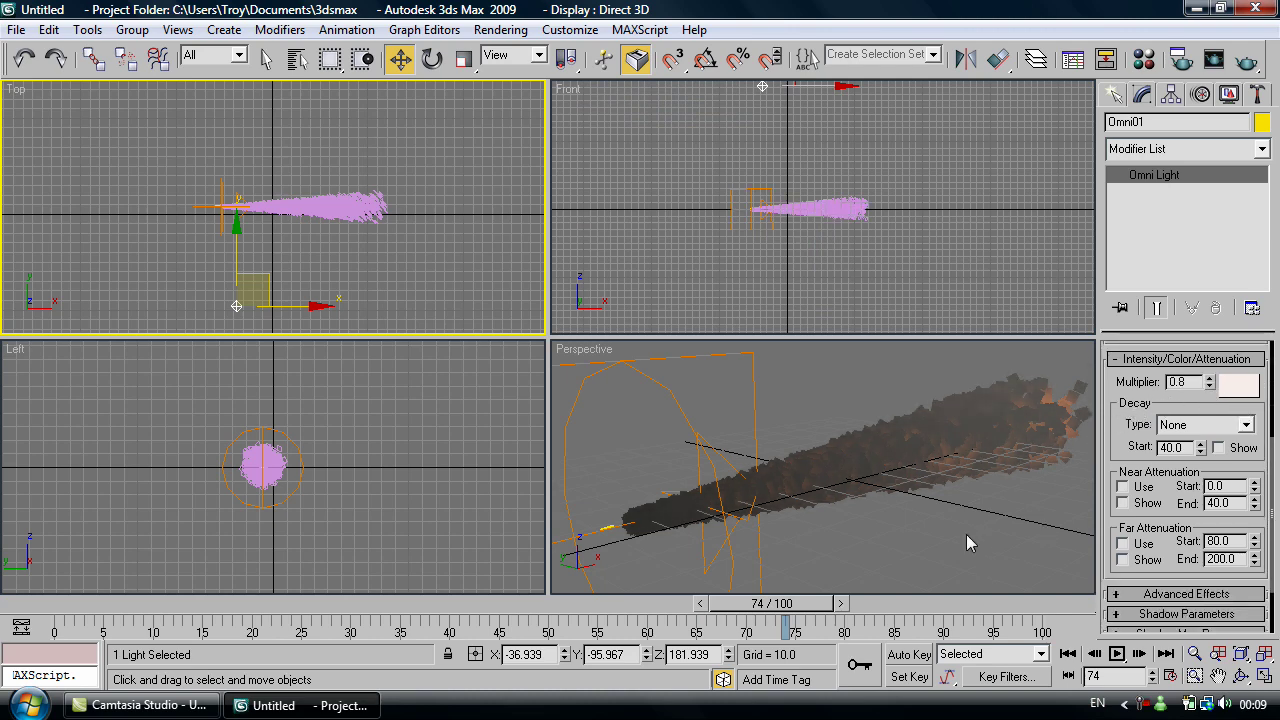
Step: Render the Perspective view to check the spray under both lights, and close the rendered image
right_click(968, 543)
left_click(500, 30)
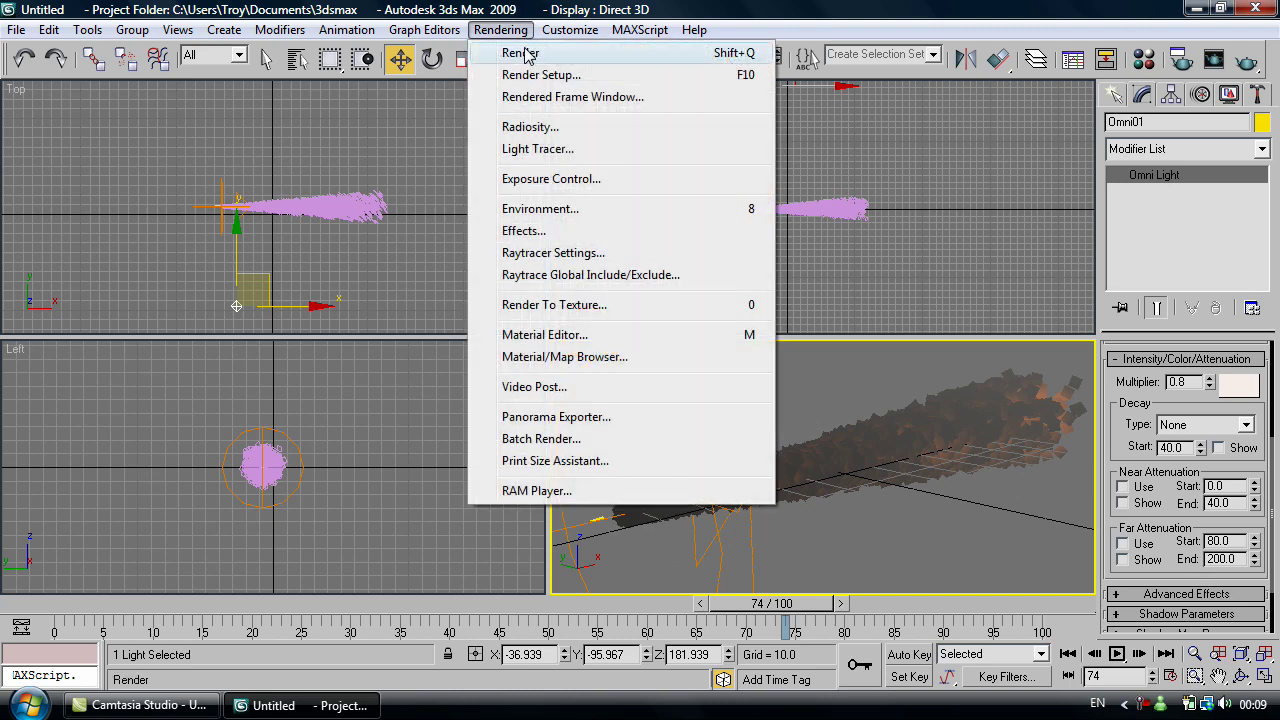
left_click(522, 53)
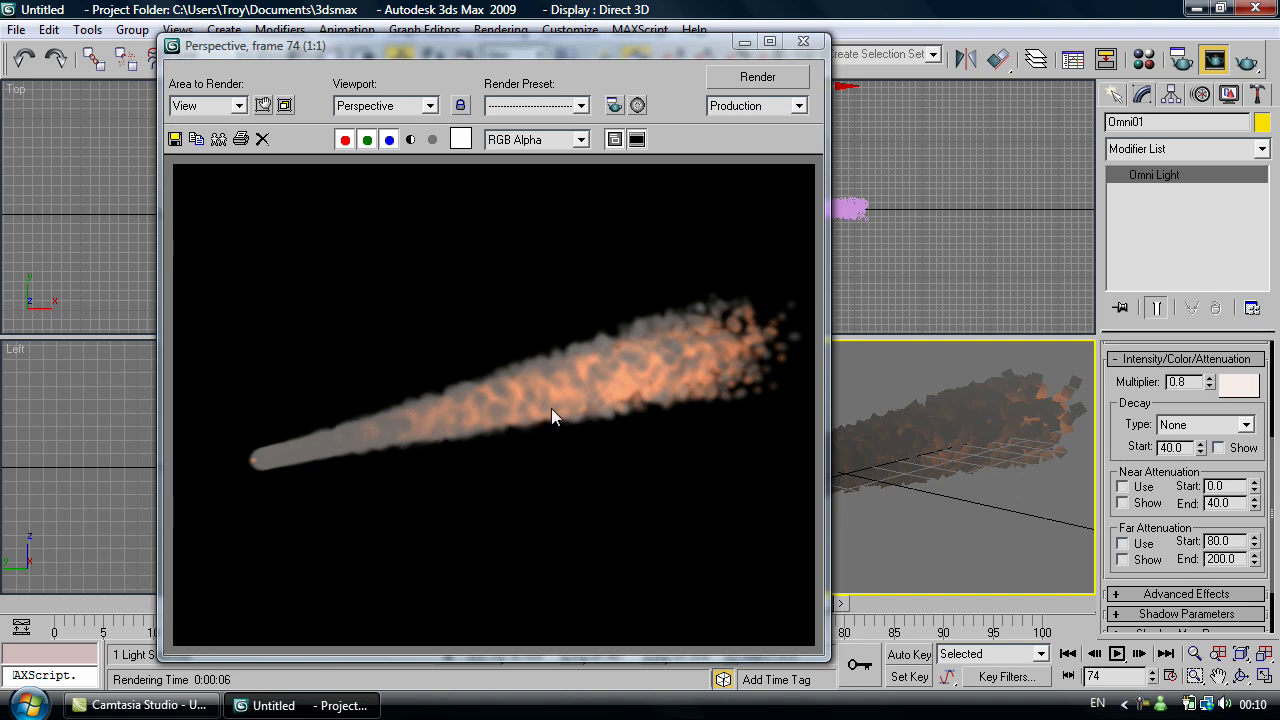
left_click(803, 41)
Step: Lower the omni light's multiplier to 0.64, re-render the Perspective view, and close the rendered image
left_click_drag(1209, 382, 1210, 391)
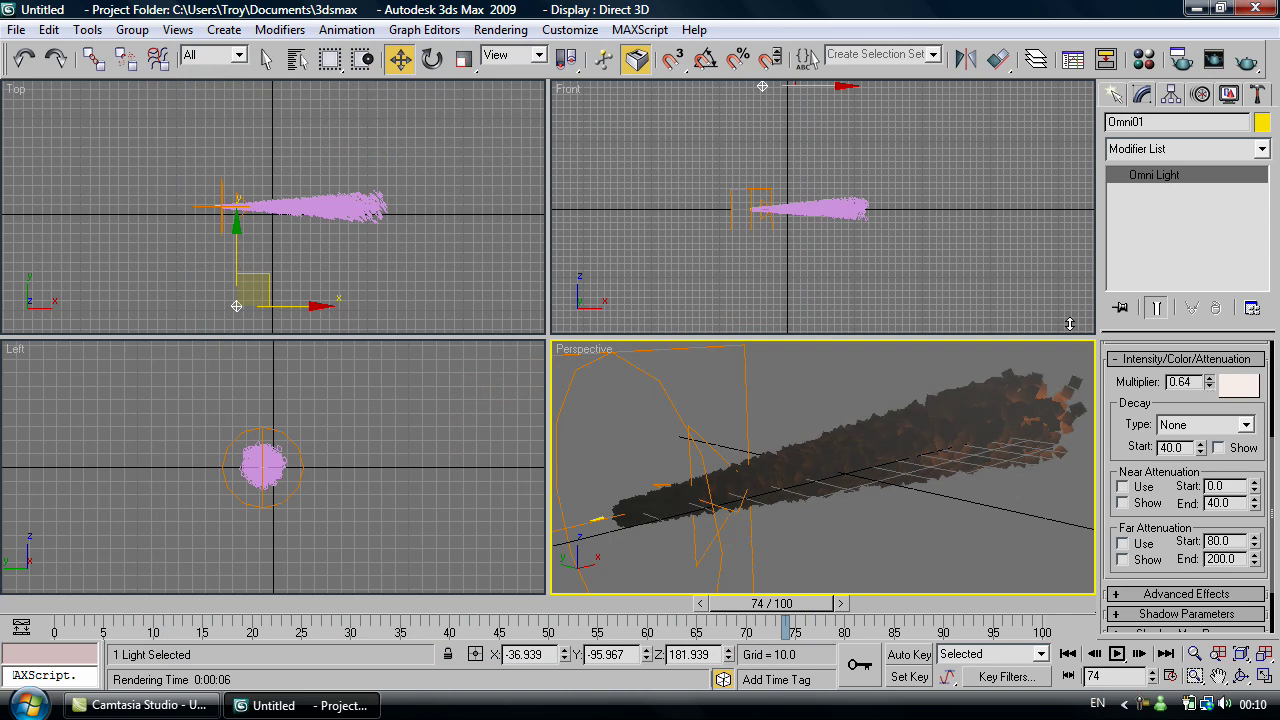
left_click(500, 29)
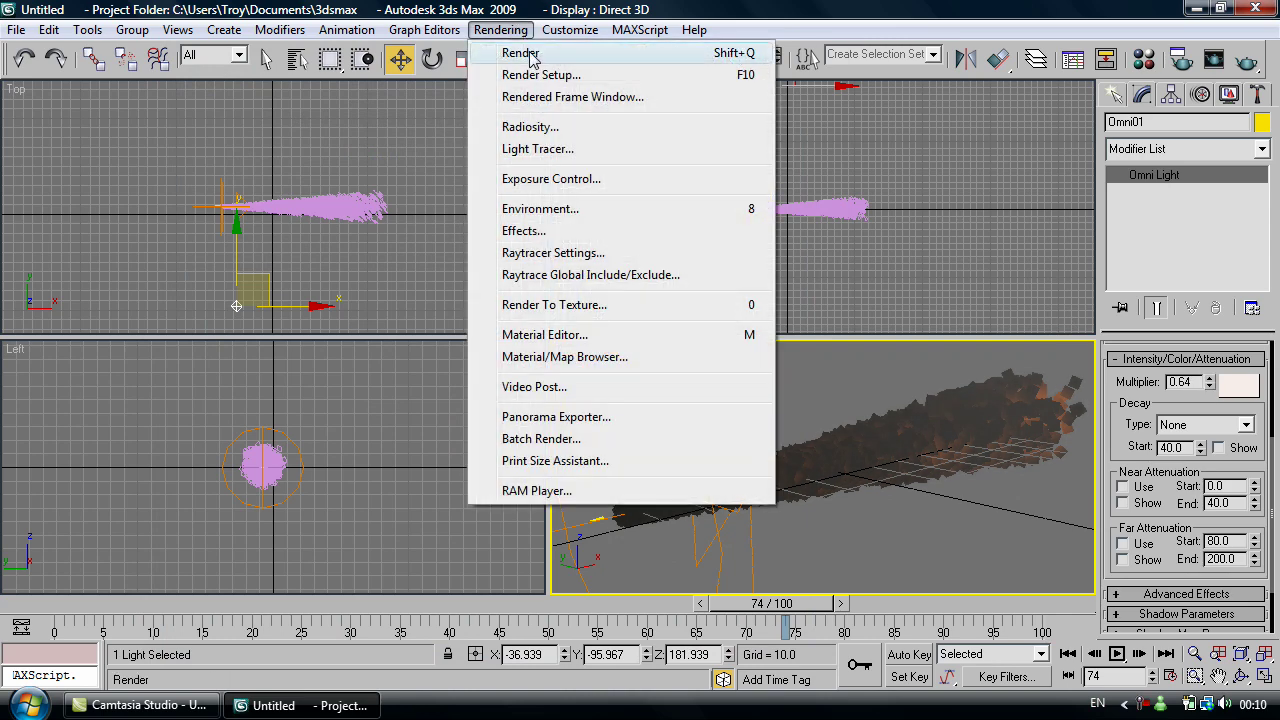
left_click(521, 53)
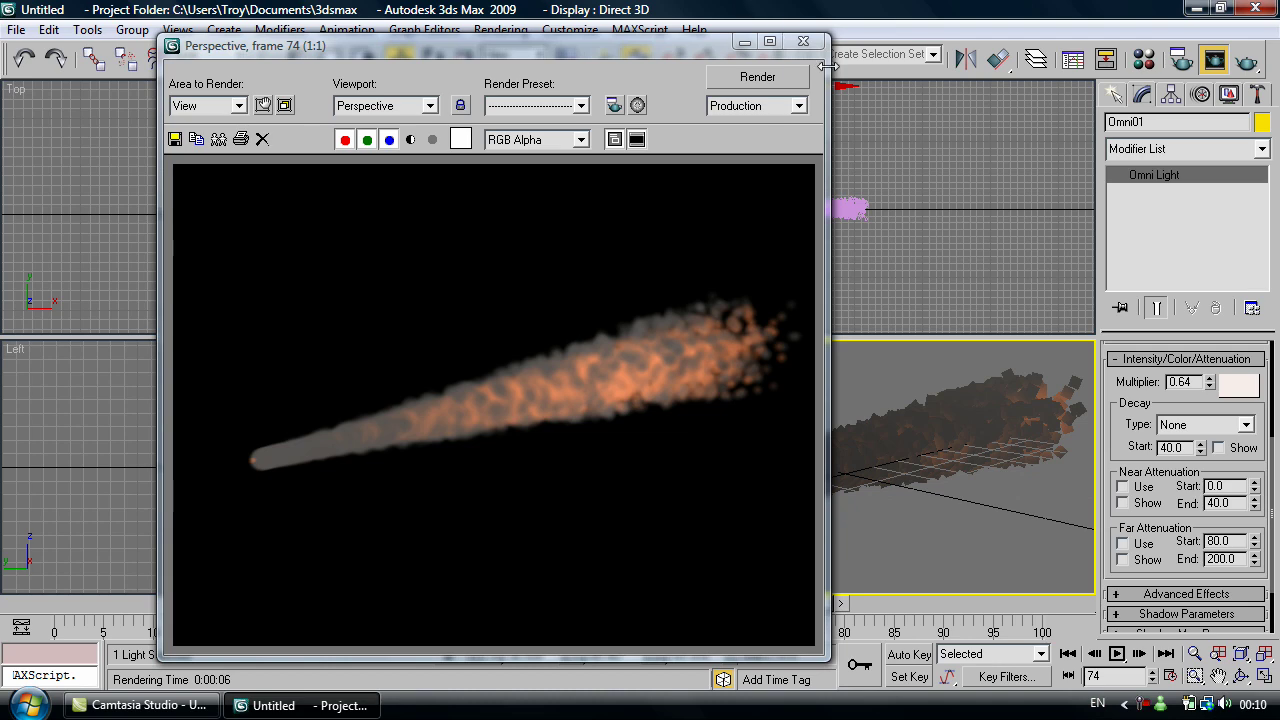
left_click(803, 41)
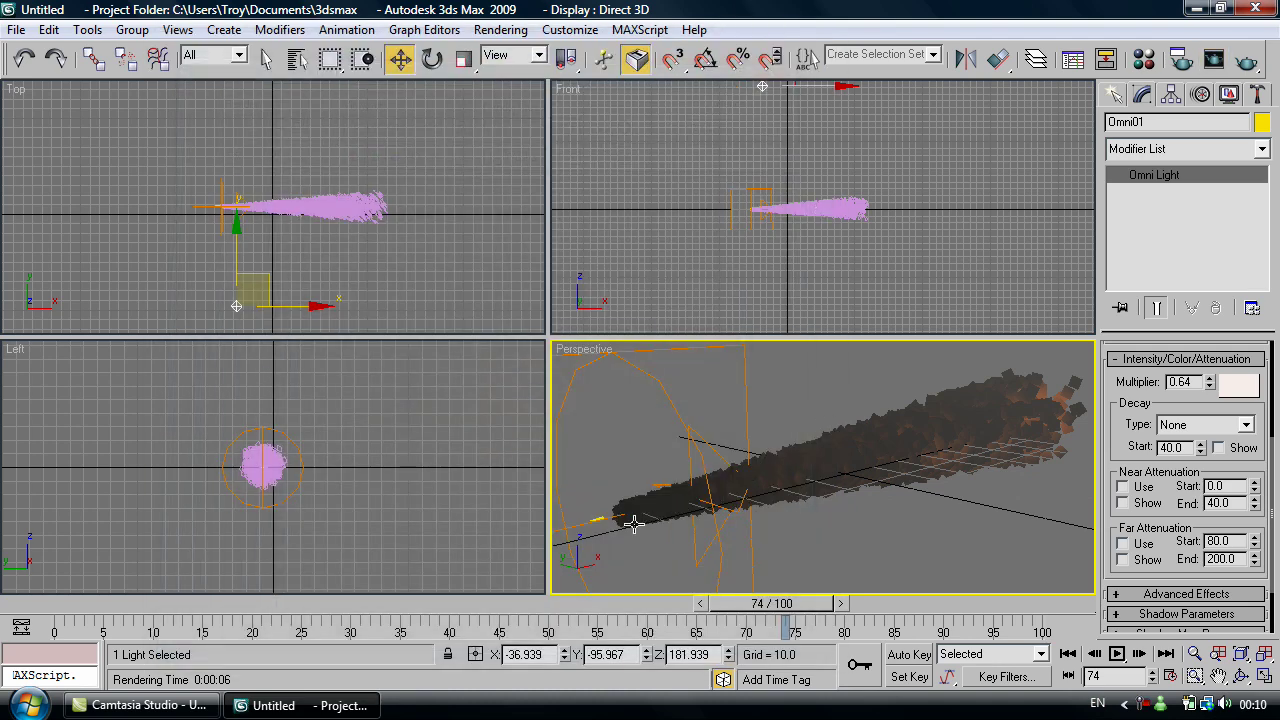
Step: Try to pick the spot light just behind the spray's origin in the Front view
scroll(694, 257, "up", 2)
mouse_move(694, 257)
middle_mouse_down()
mouse_move(763, 171)
mouse_move(880, 229)
mouse_move(749, 177)
mouse_move(846, 229)
middle_mouse_up()
scroll(793, 197, "up", 3)
scroll(760, 180, "up", 3)
scroll(846, 229, "up", 1)
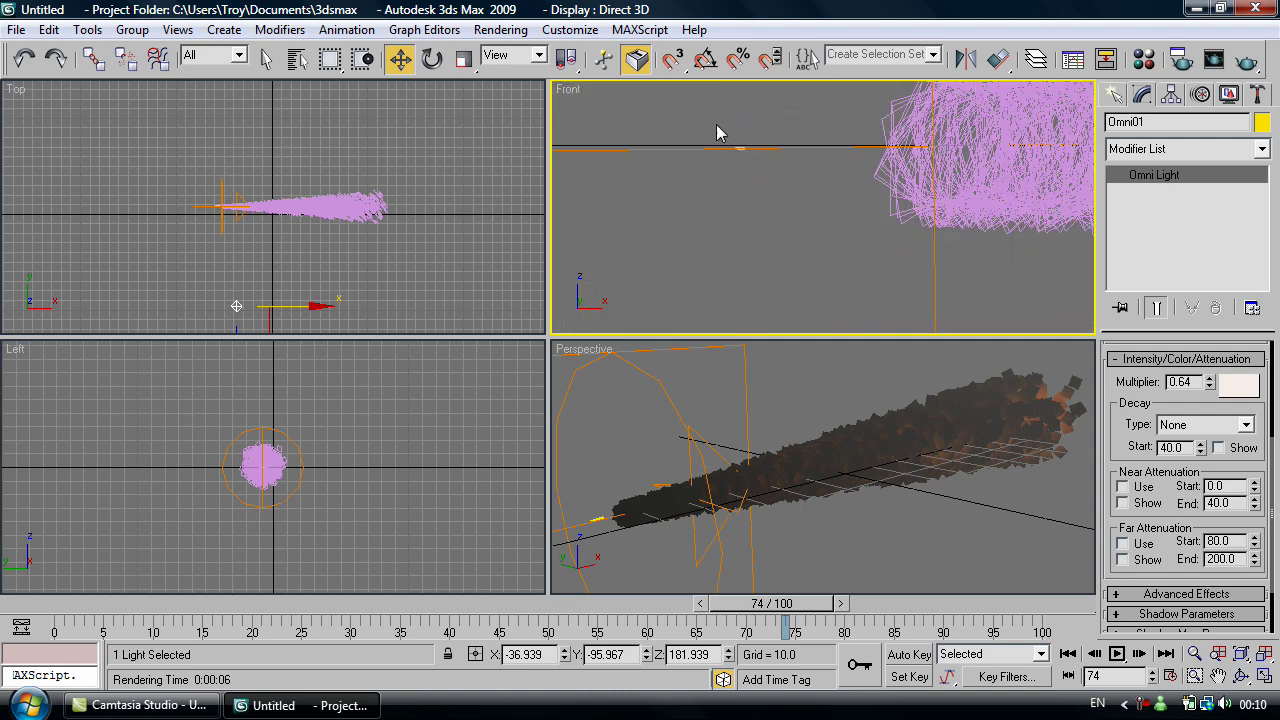
left_click(737, 147)
scroll(760, 131, "down", 4)
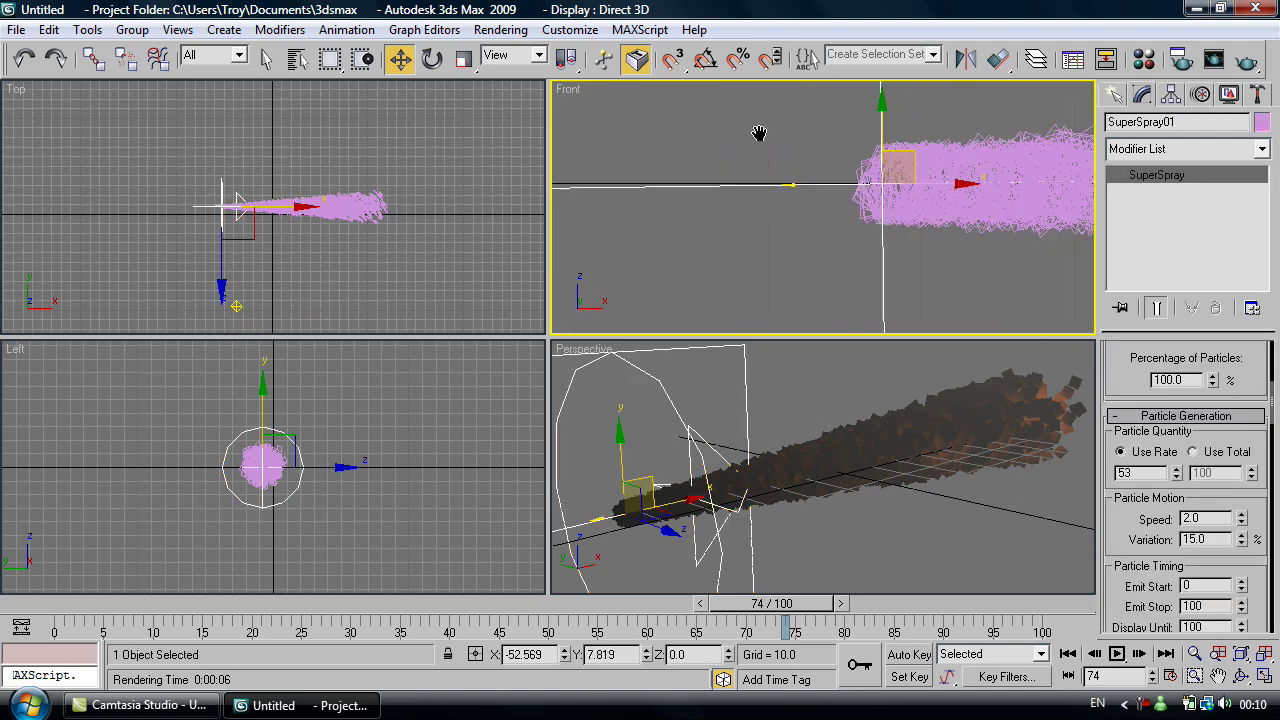
mouse_move(760, 131)
middle_mouse_down()
mouse_move(753, 201)
mouse_move(1017, 182)
mouse_move(852, 202)
mouse_move(641, 182)
middle_mouse_up()
scroll(753, 201, "down", 3)
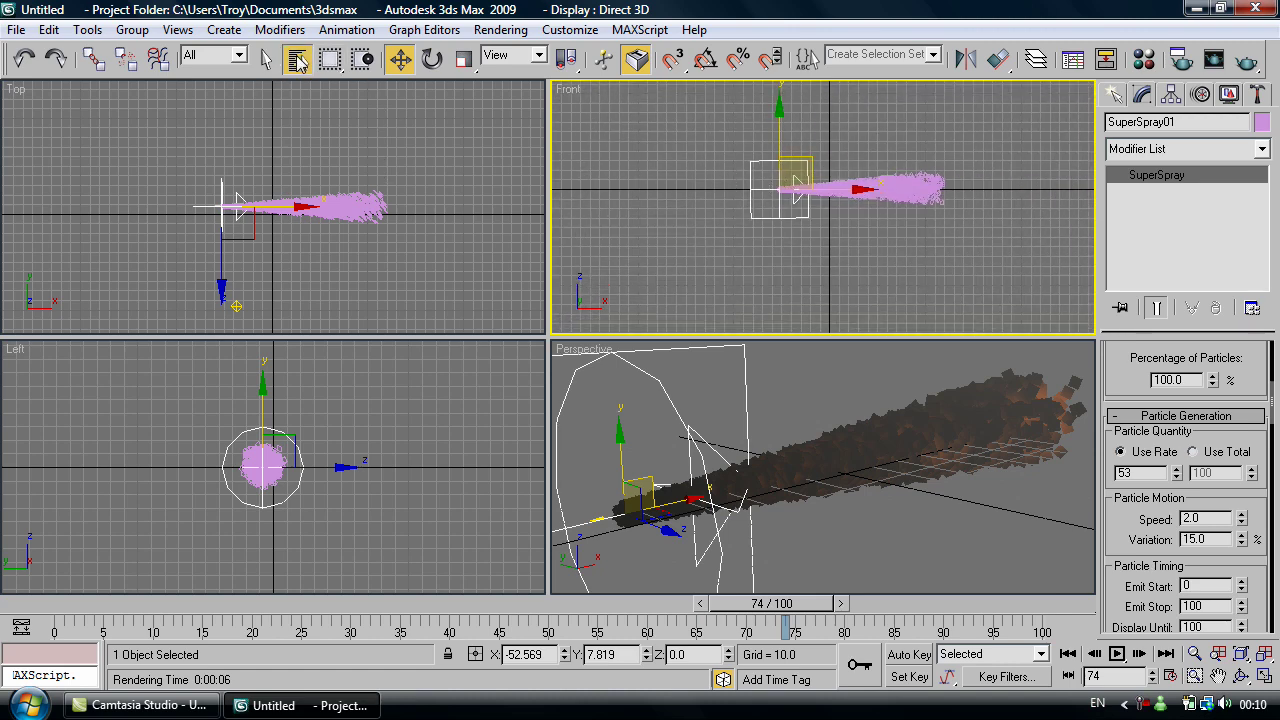
Step: Select Fspot01 by name from the scene objects and set its G-Buffer object ID to 12 in its object properties
left_click(297, 57)
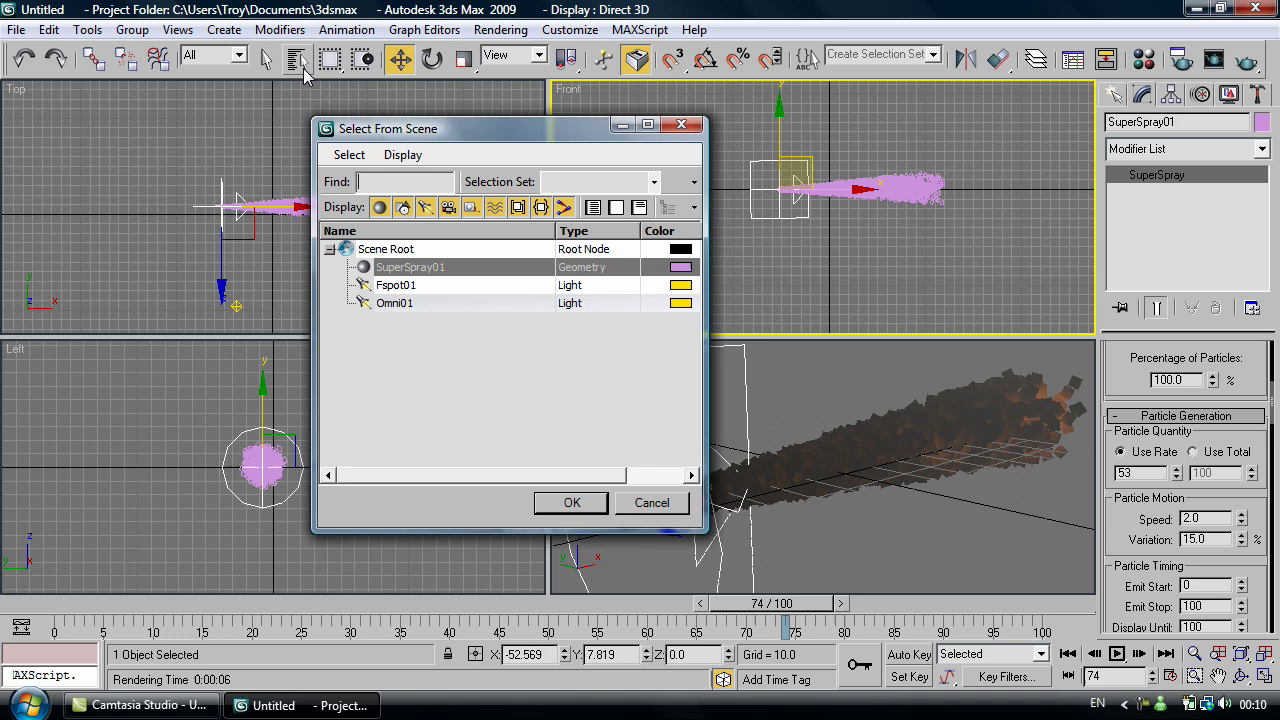
left_click(400, 287)
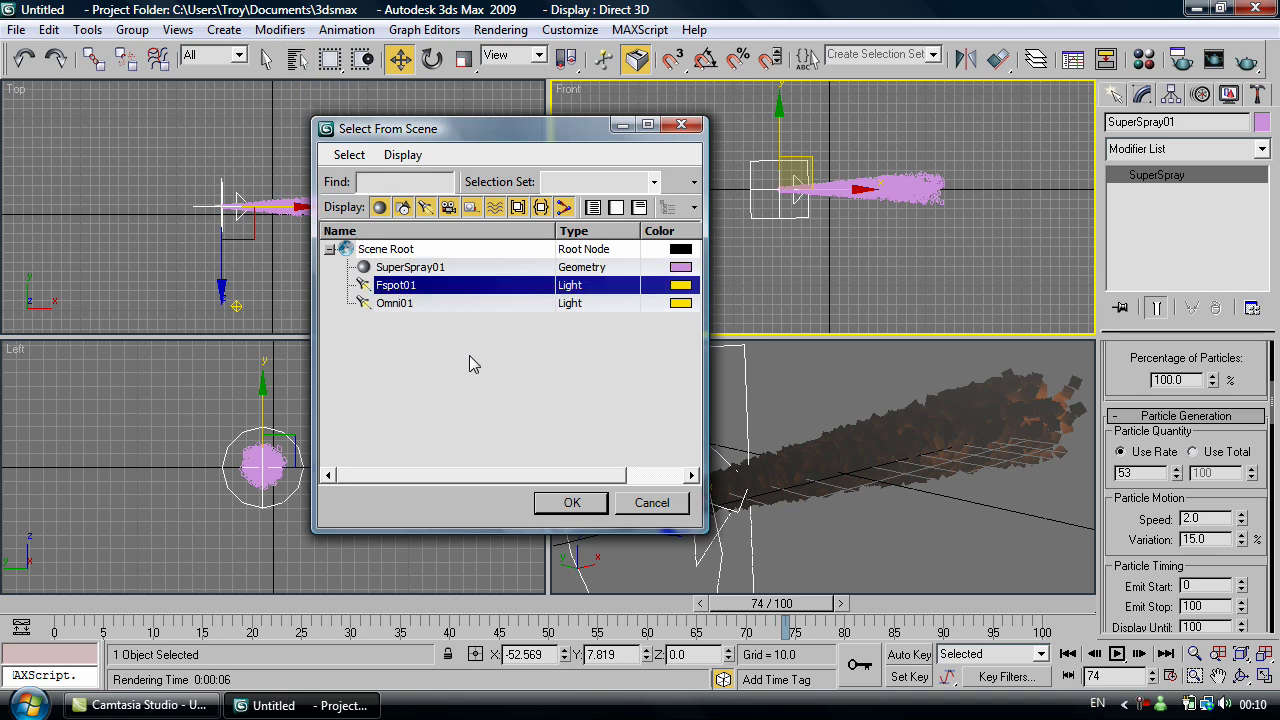
left_click(571, 504)
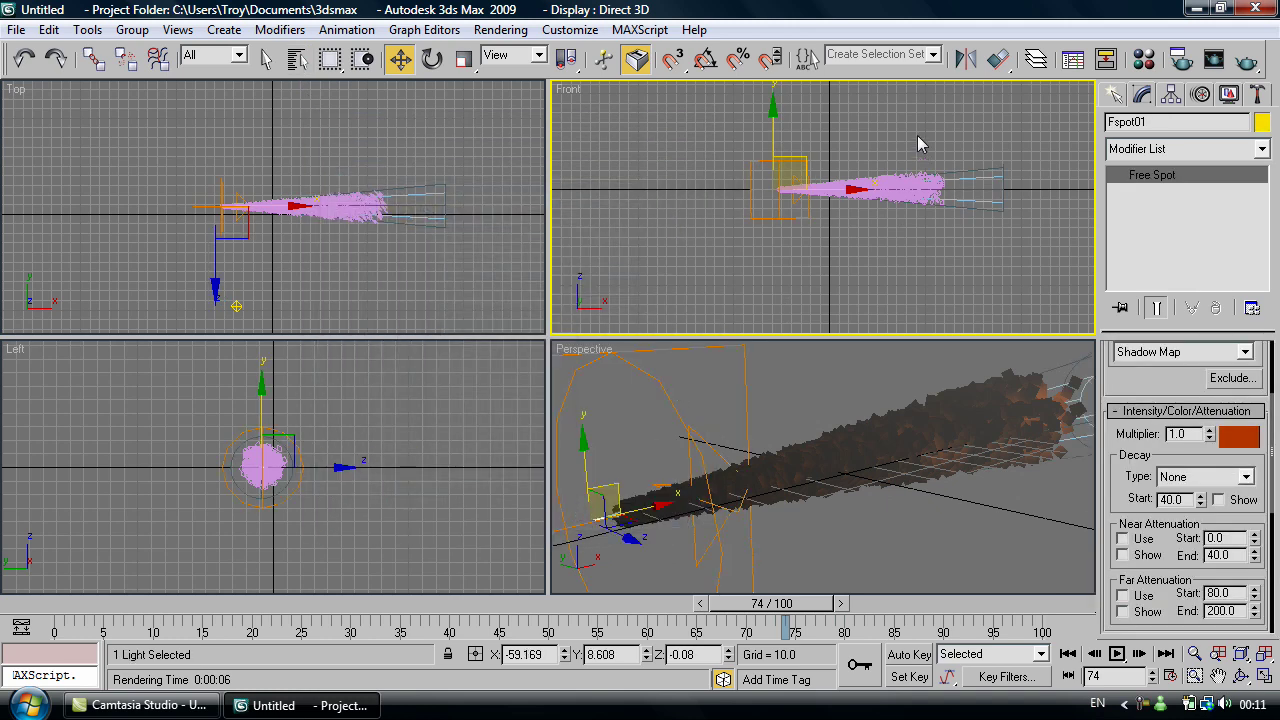
middle_click_drag(950, 190, 849, 187)
right_click(743, 242)
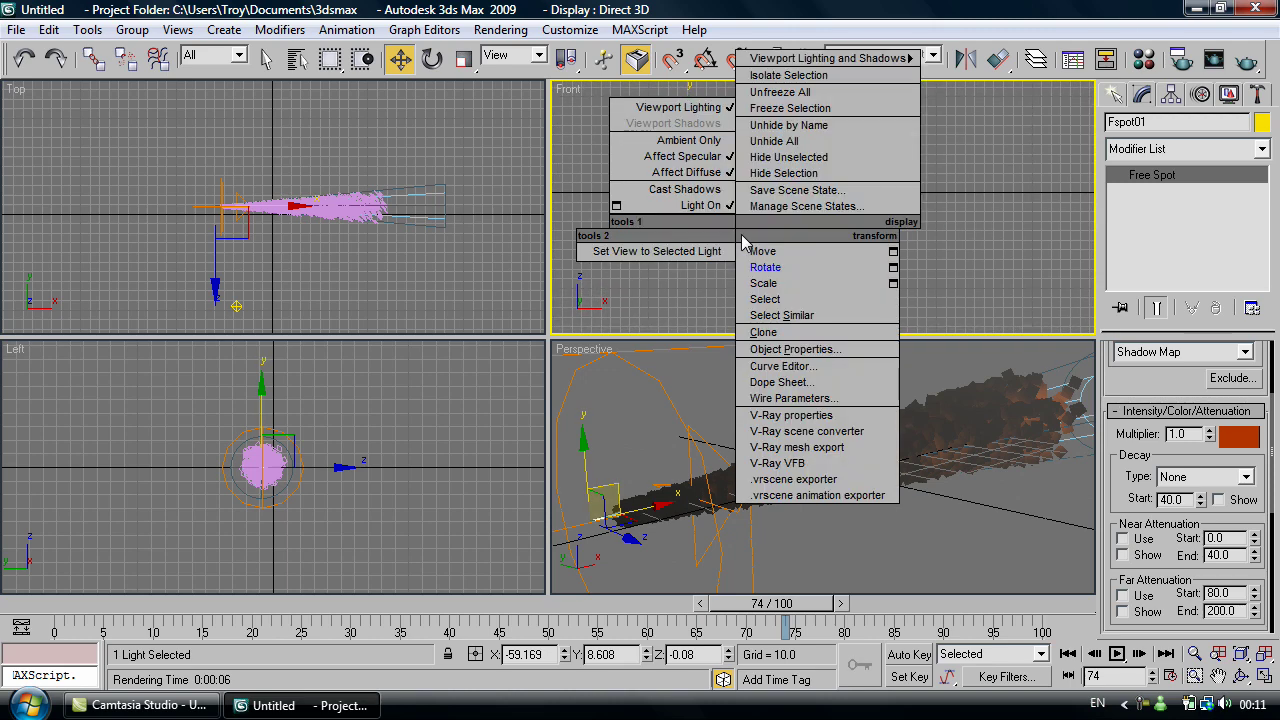
left_click(743, 242)
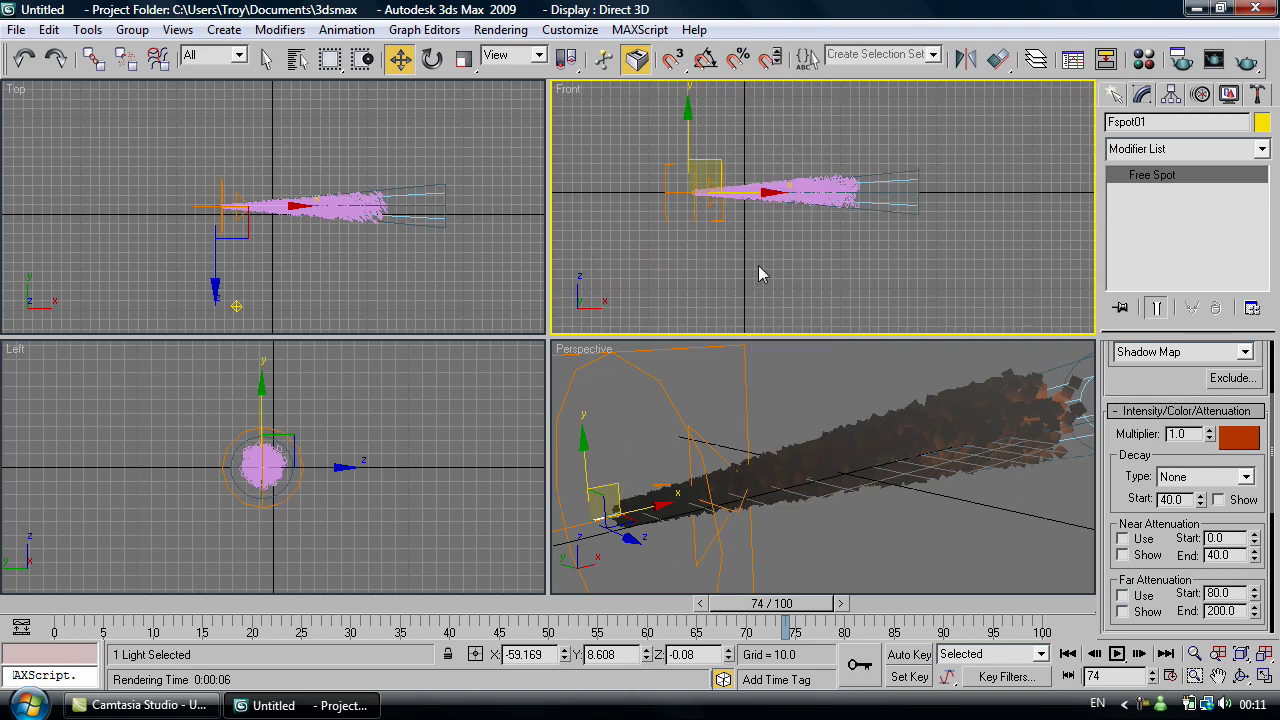
right_click(728, 238)
right_click(714, 296)
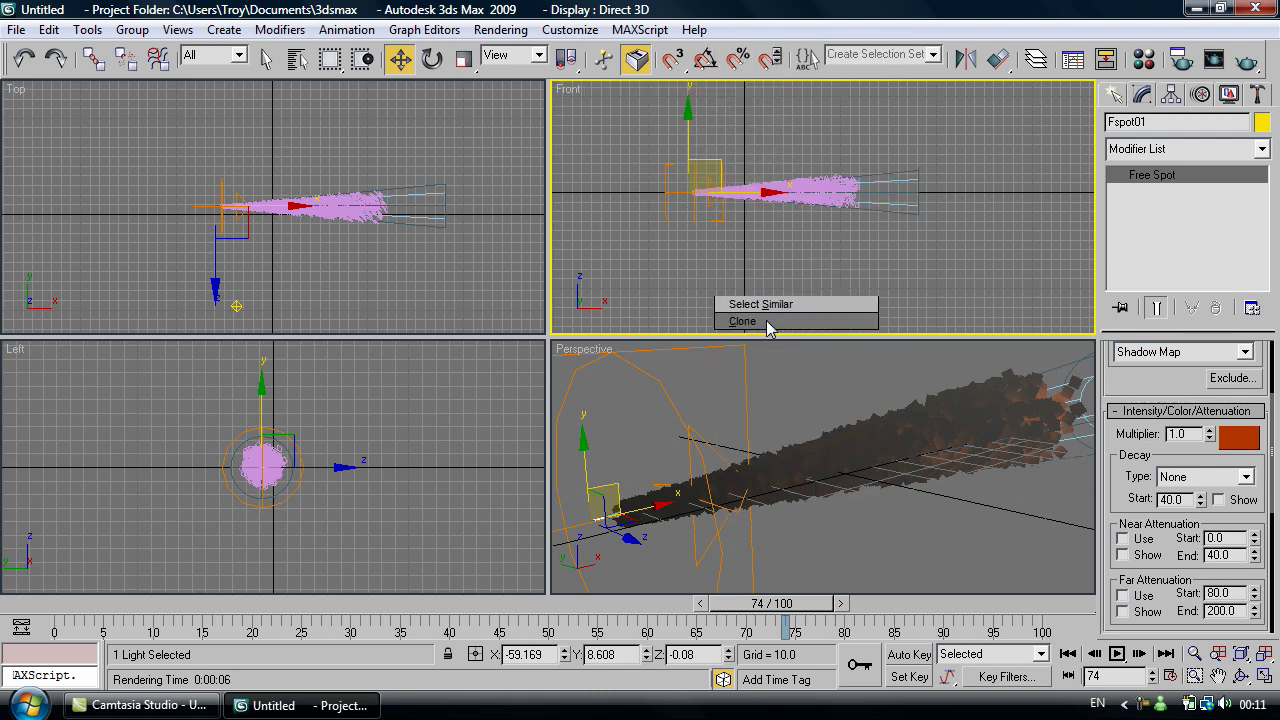
left_click(769, 344)
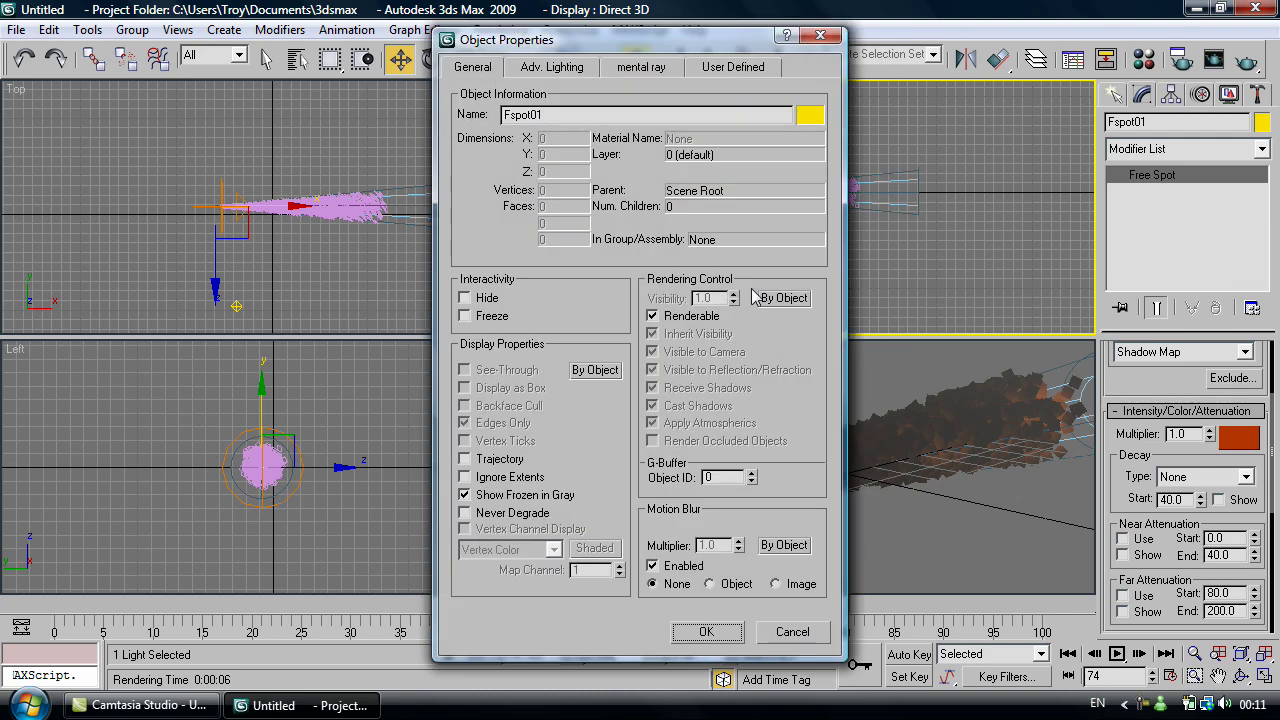
left_click(714, 477)
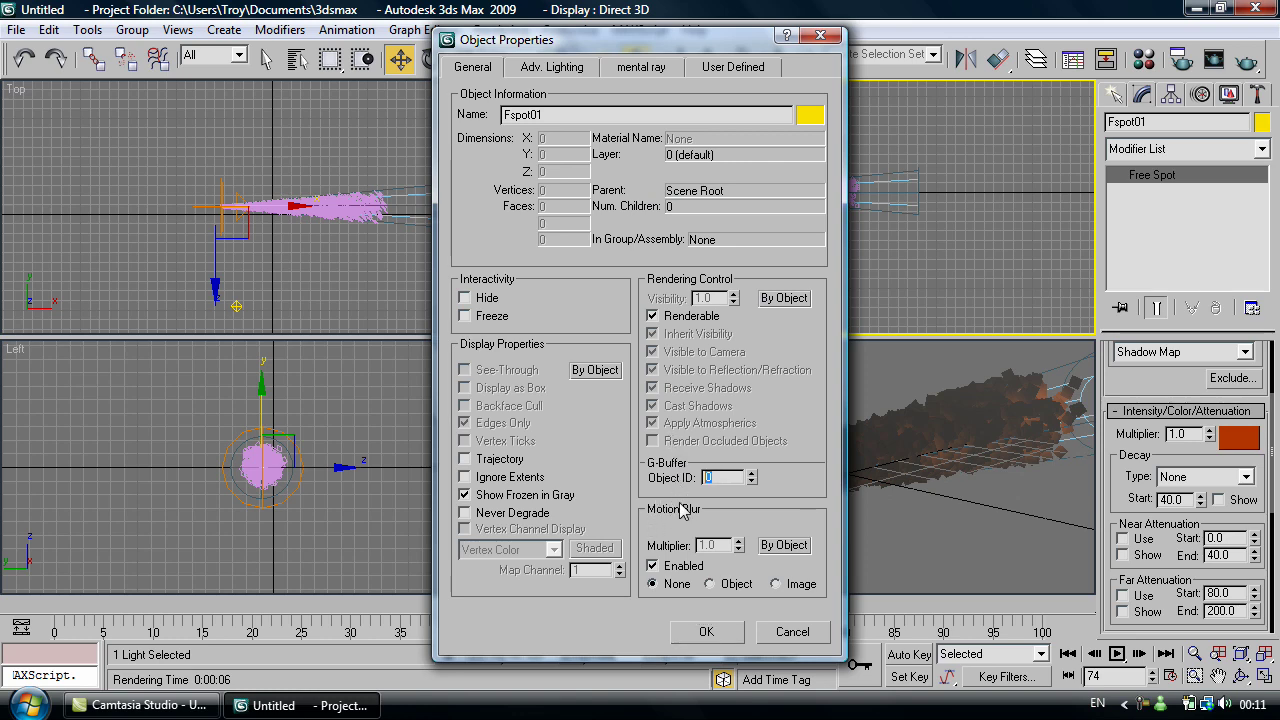
type("12")
left_click(708, 631)
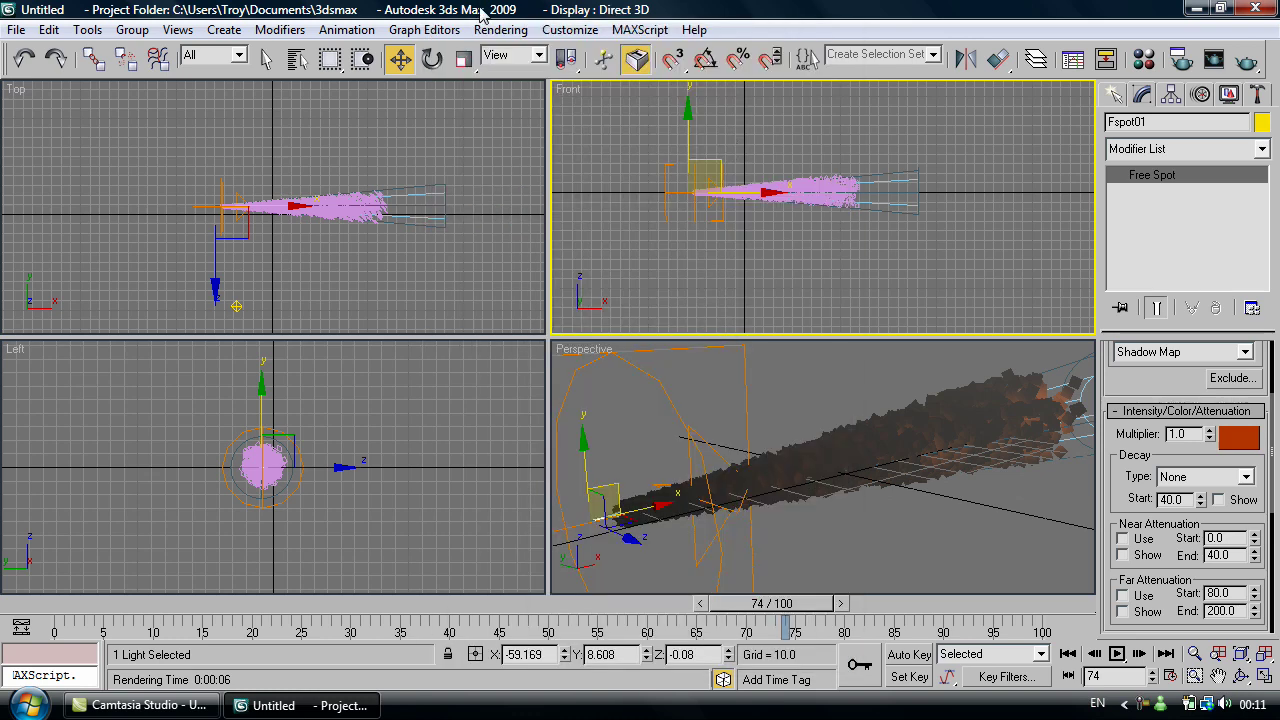
Step: Open Video Post and add a scene event for the Perspective view covering frames 0 to 100
left_click(500, 29)
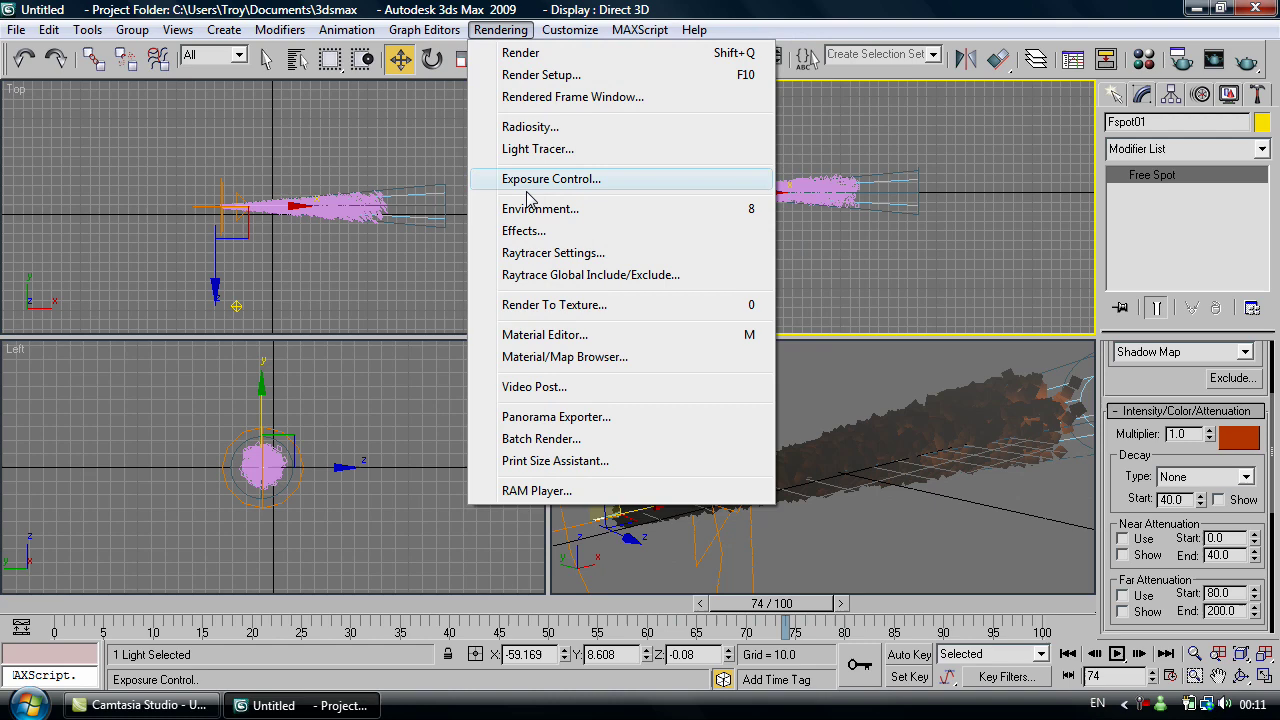
left_click(545, 390)
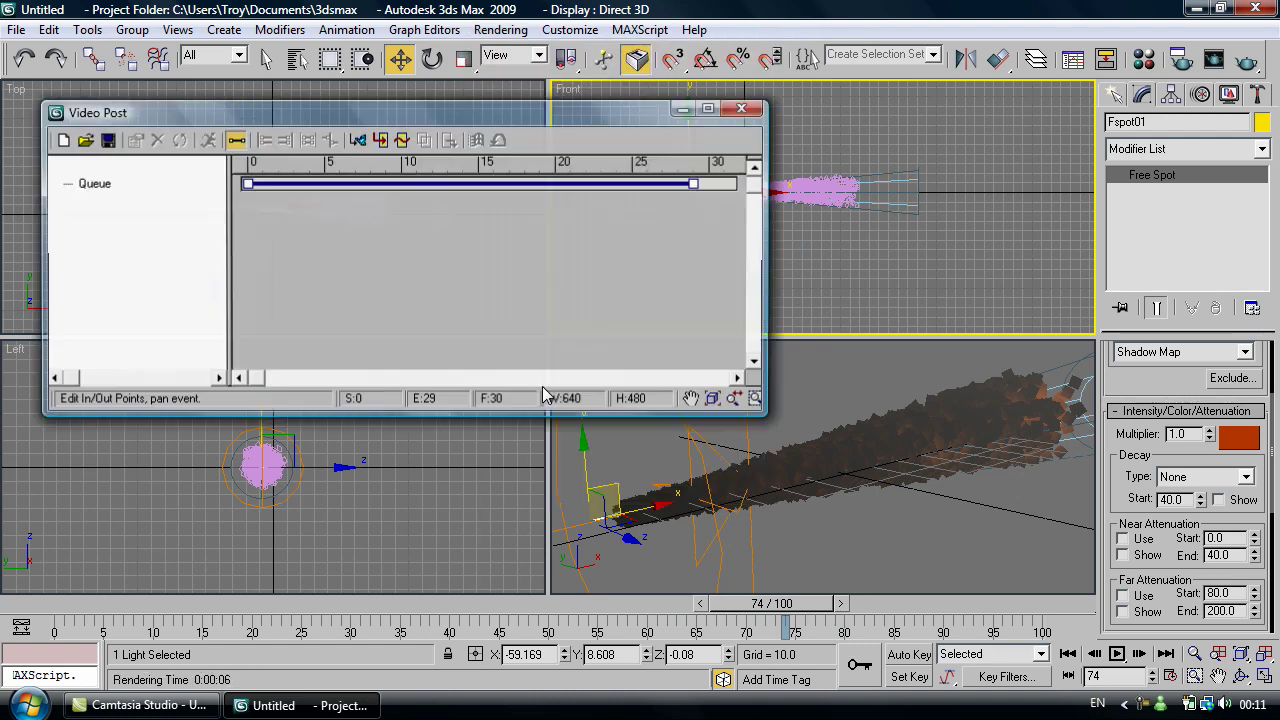
left_click(356, 141)
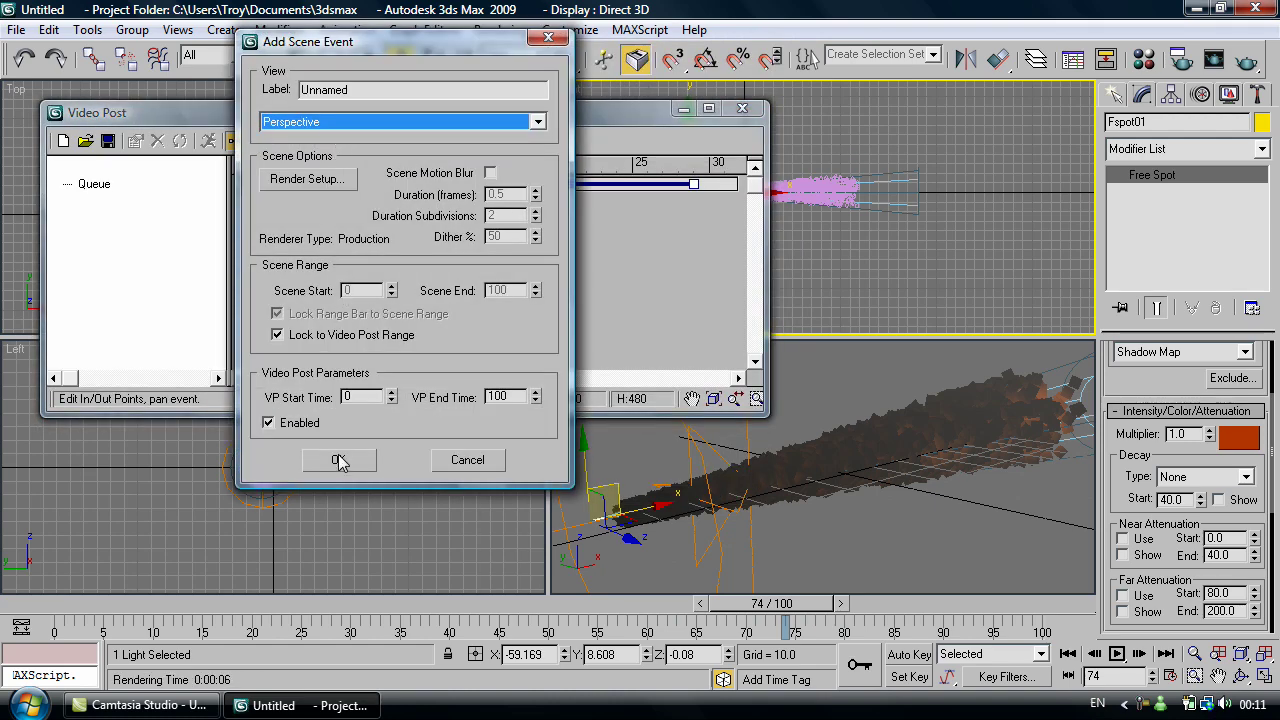
left_click(337, 459)
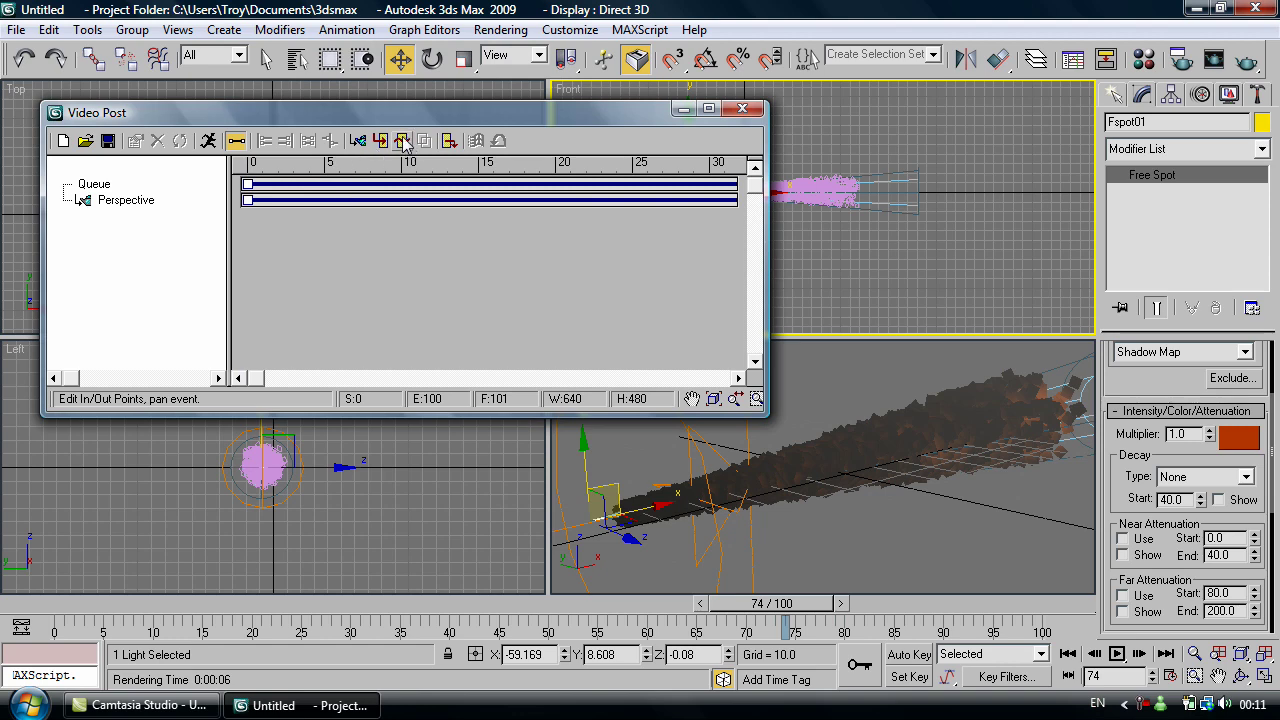
Step: Add a Lens Effects Glow image filter event to the Video Post queue for frames 0 to 100
left_click(404, 143)
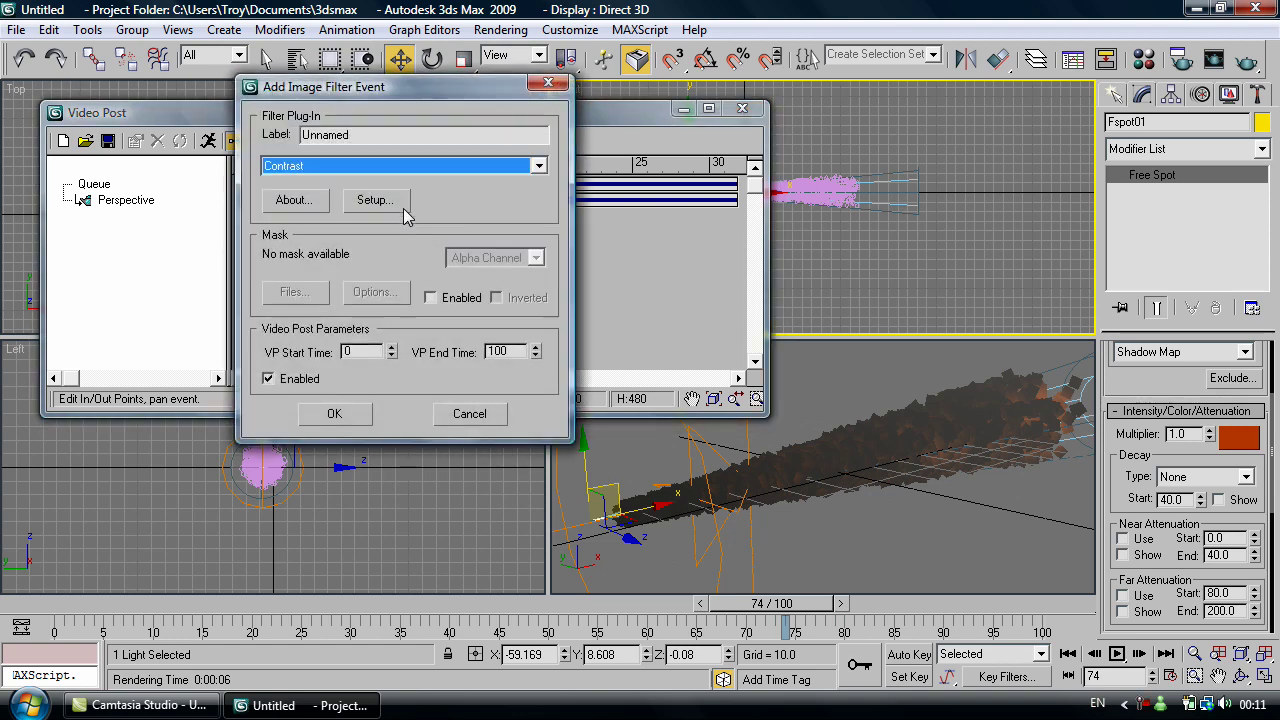
left_click(380, 167)
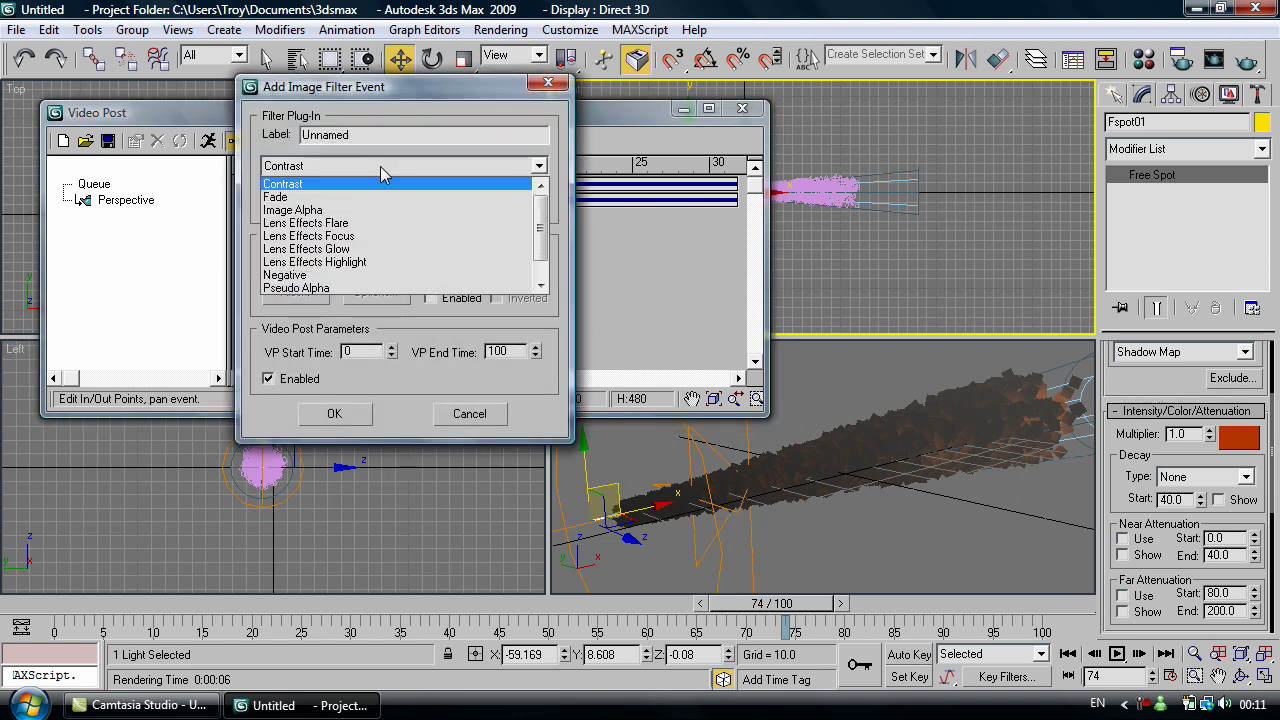
left_click(326, 249)
left_click(334, 413)
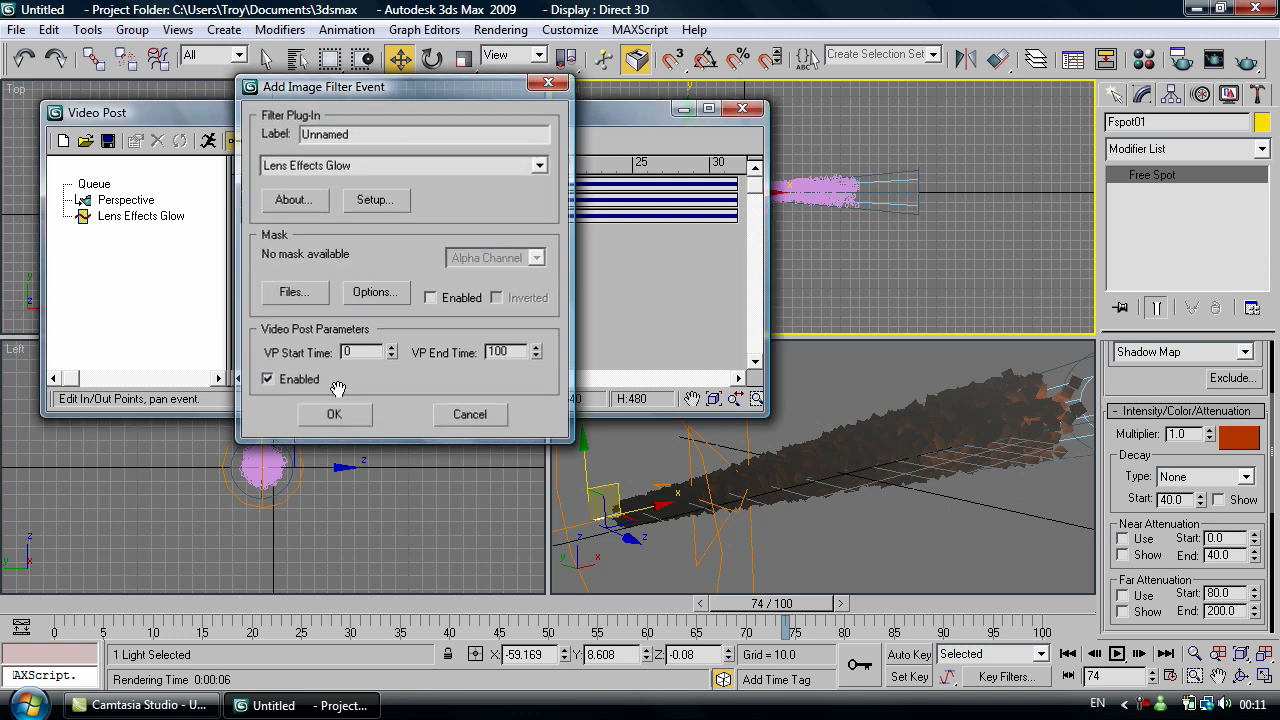
Step: Open the Lens Effects Glow setup, set its source object ID to 12, and preview it on the Video Post queue
double_click(334, 205)
left_click(373, 200)
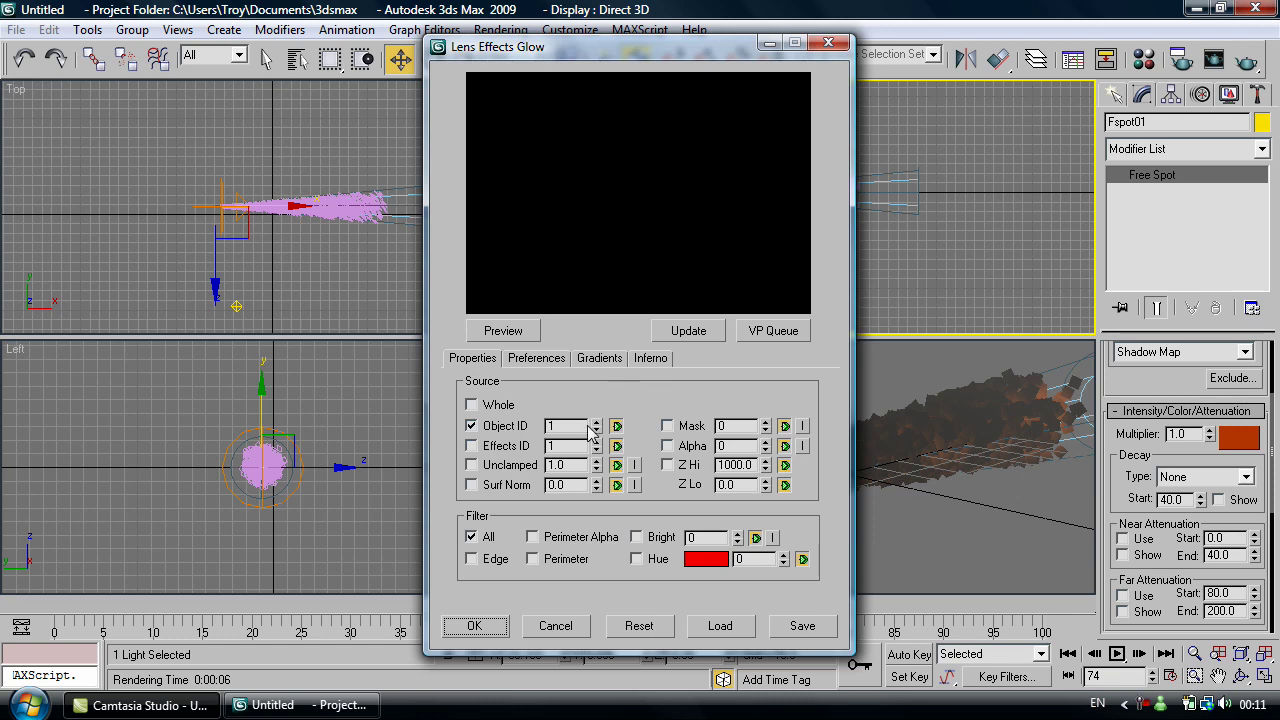
left_click_drag(572, 427, 513, 404)
type("12")
left_click(505, 331)
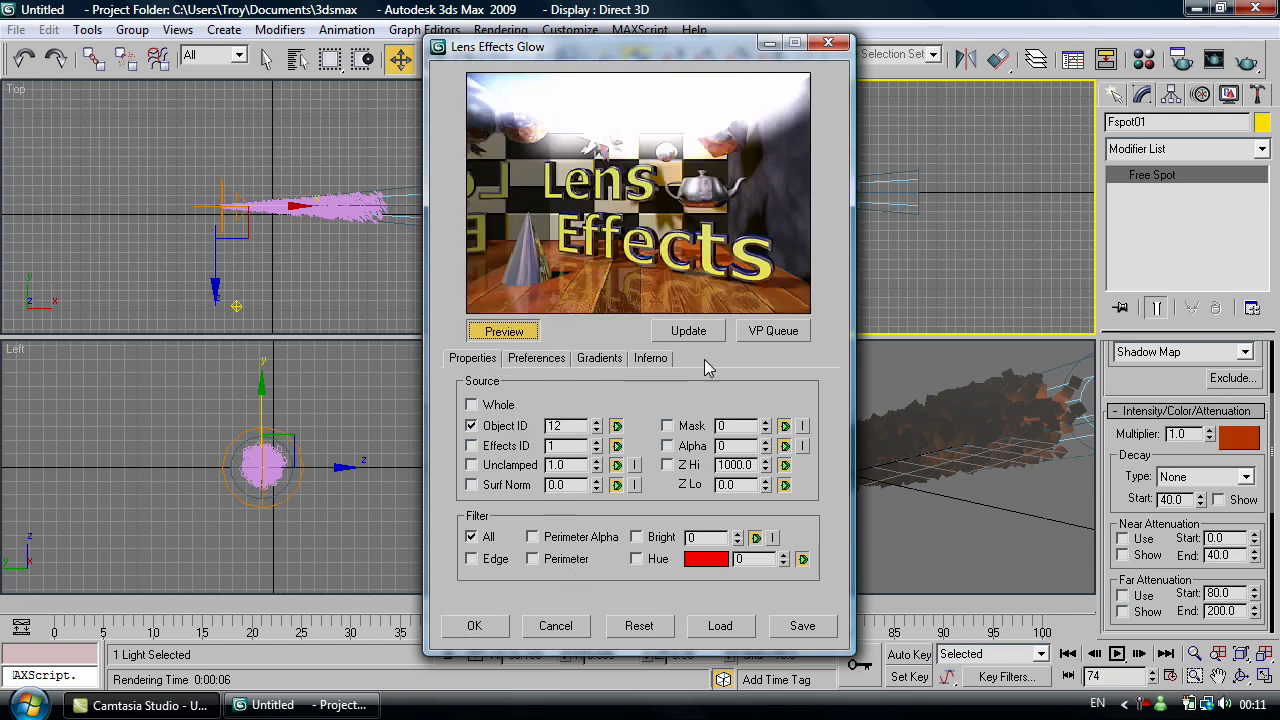
left_click(768, 334)
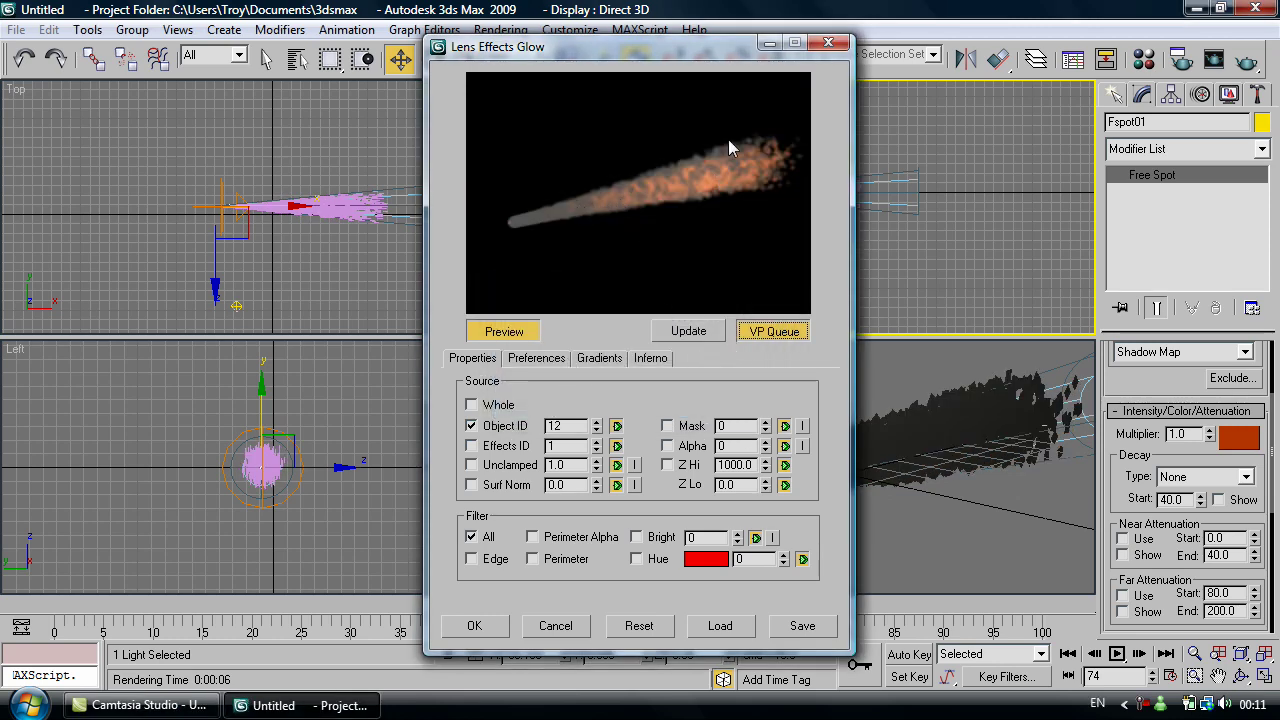
Step: Enable the Alpha source for the glow and set its value to 254
left_click(549, 358)
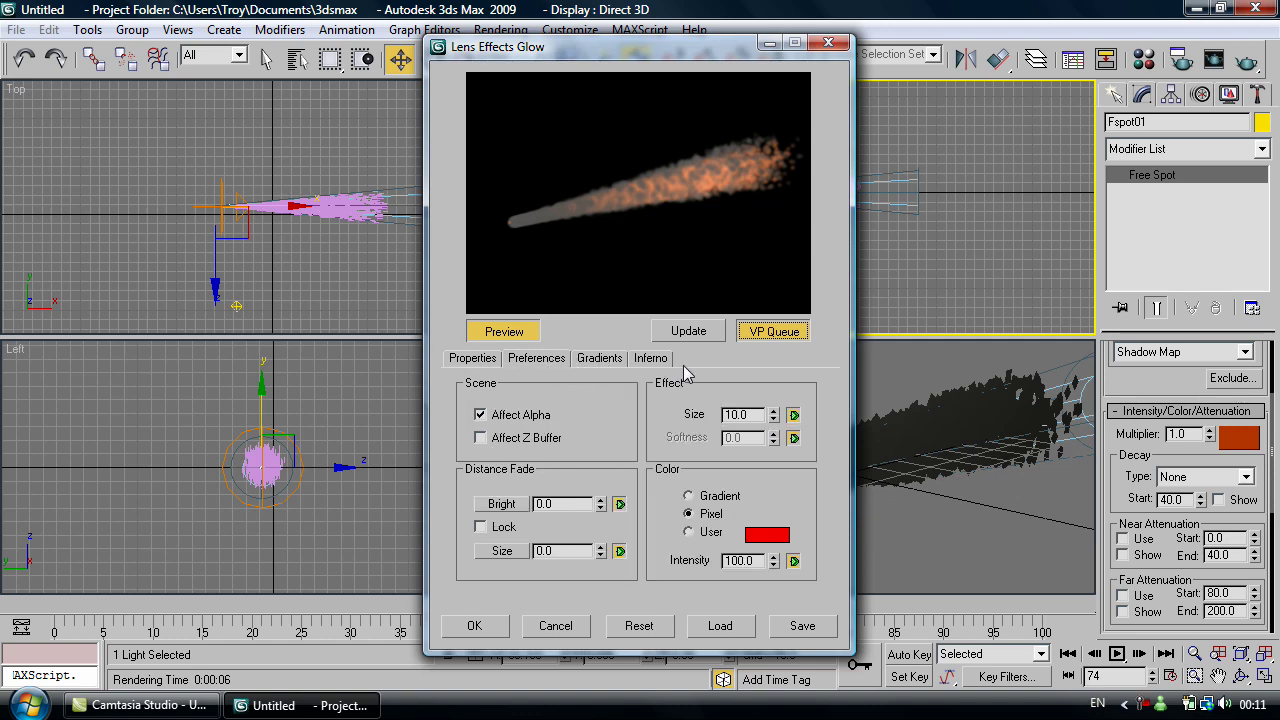
left_click(480, 362)
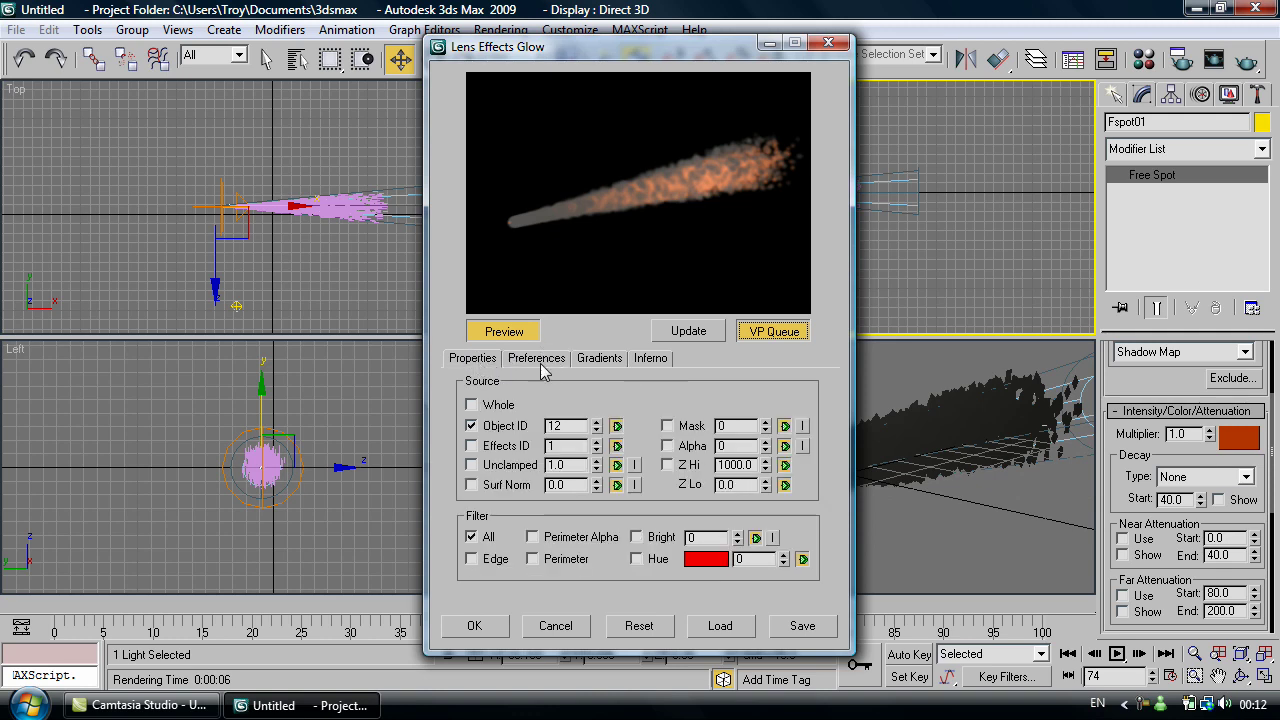
left_click(668, 446)
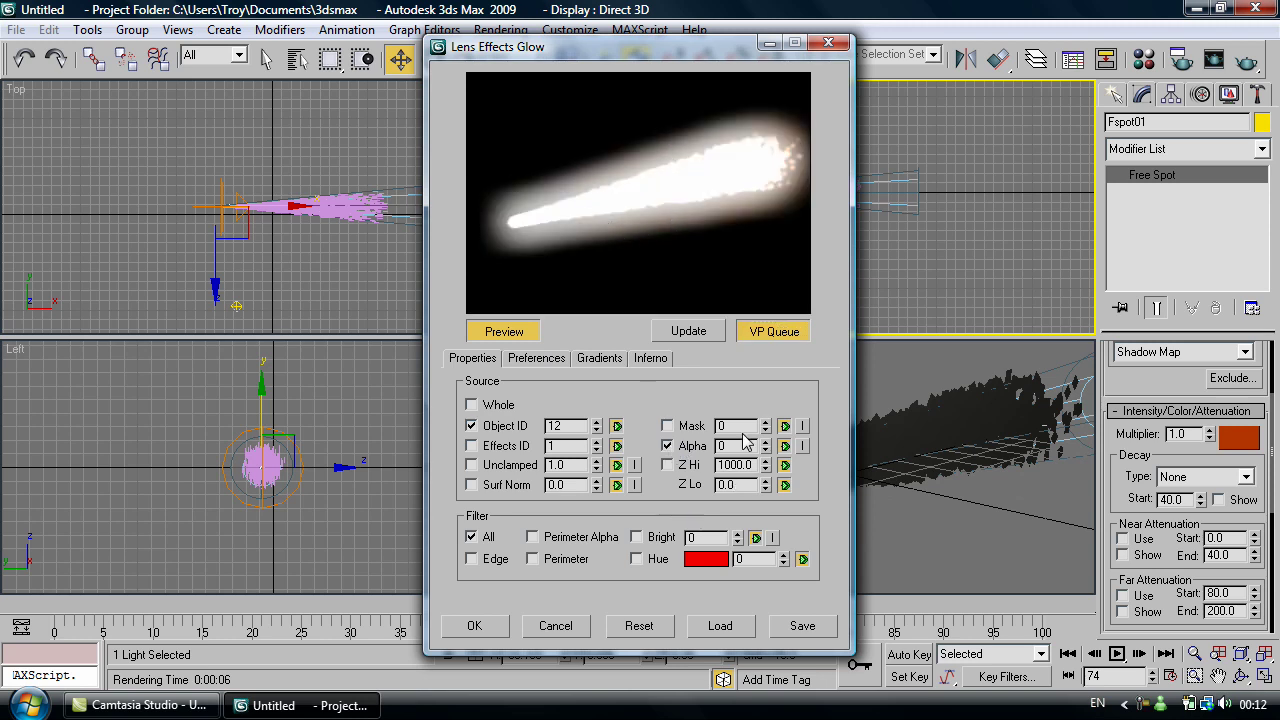
left_click_drag(766, 452, 760, 703)
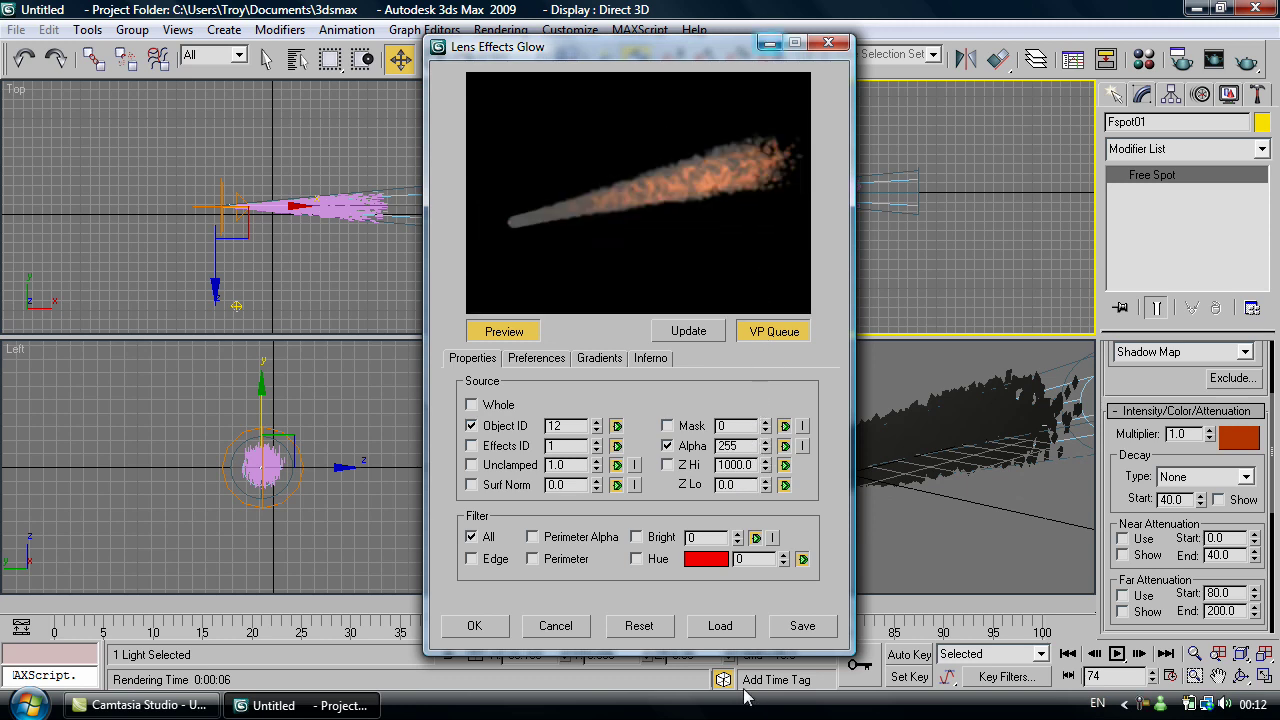
left_click(765, 450)
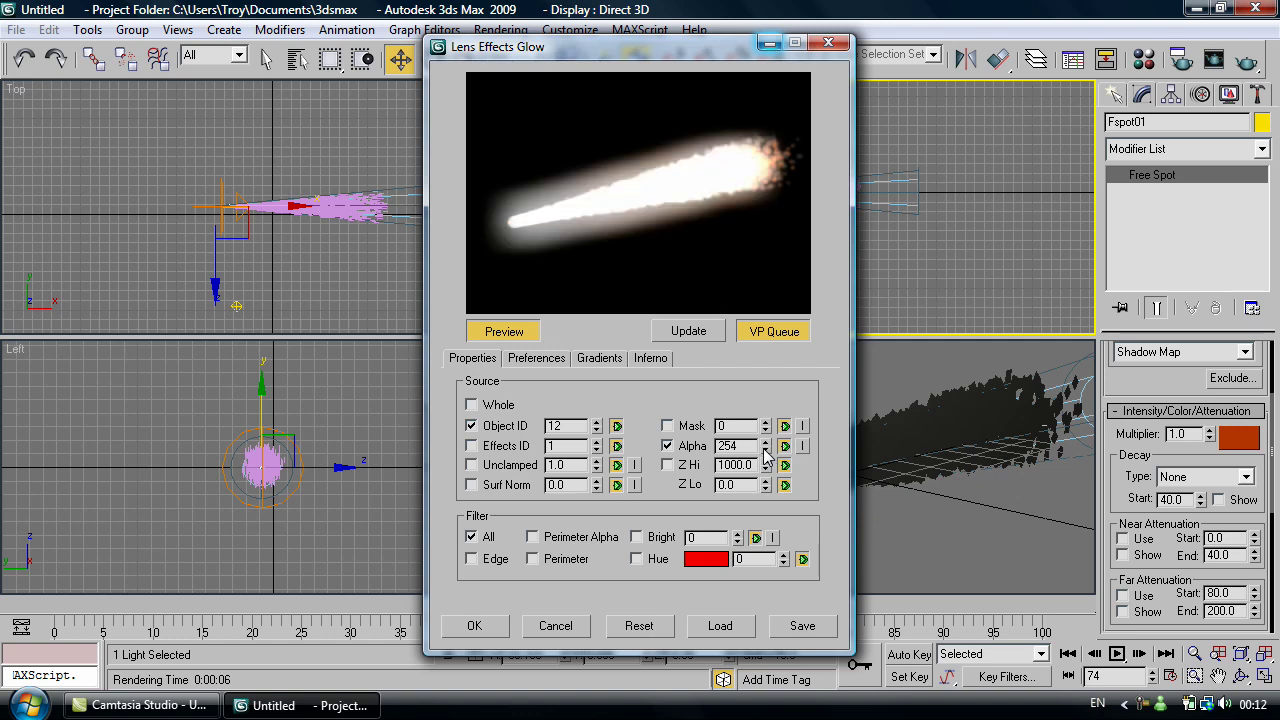
Step: Switch the glow colour to Gradient and set the radial colour's outer end to the spot light's orange, RGB 191, 63, 0
left_click(543, 358)
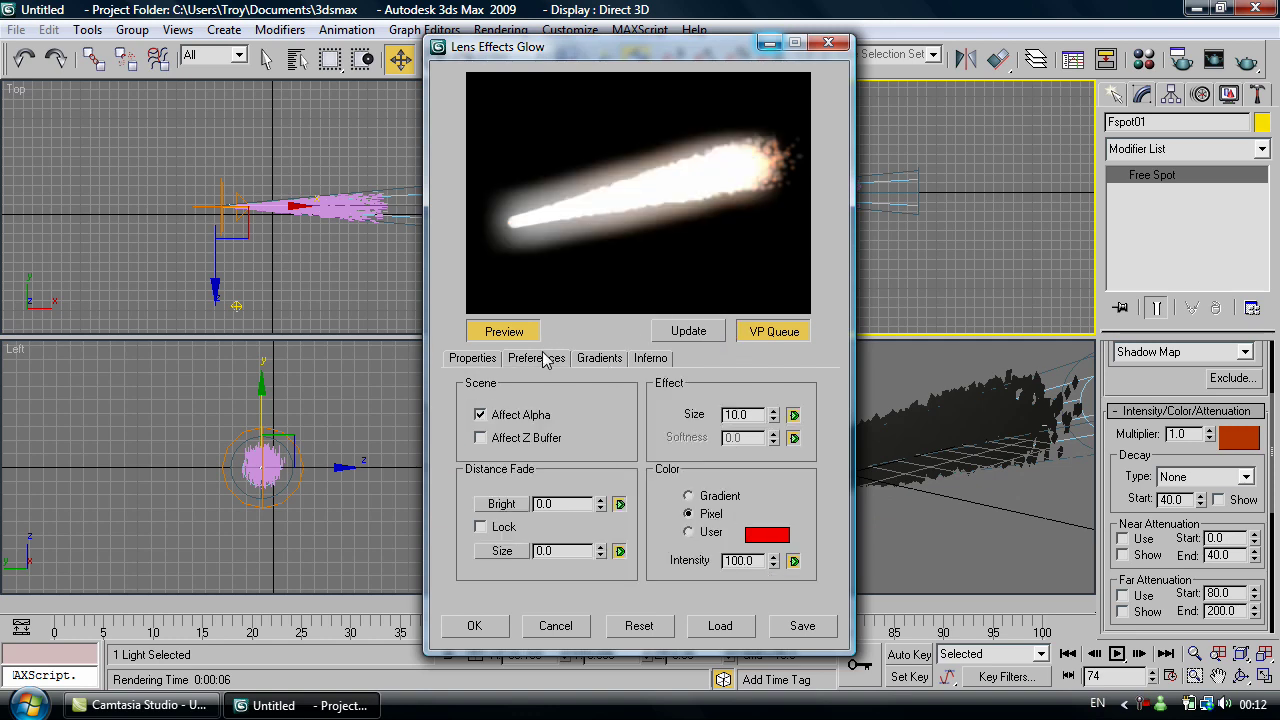
left_click(688, 496)
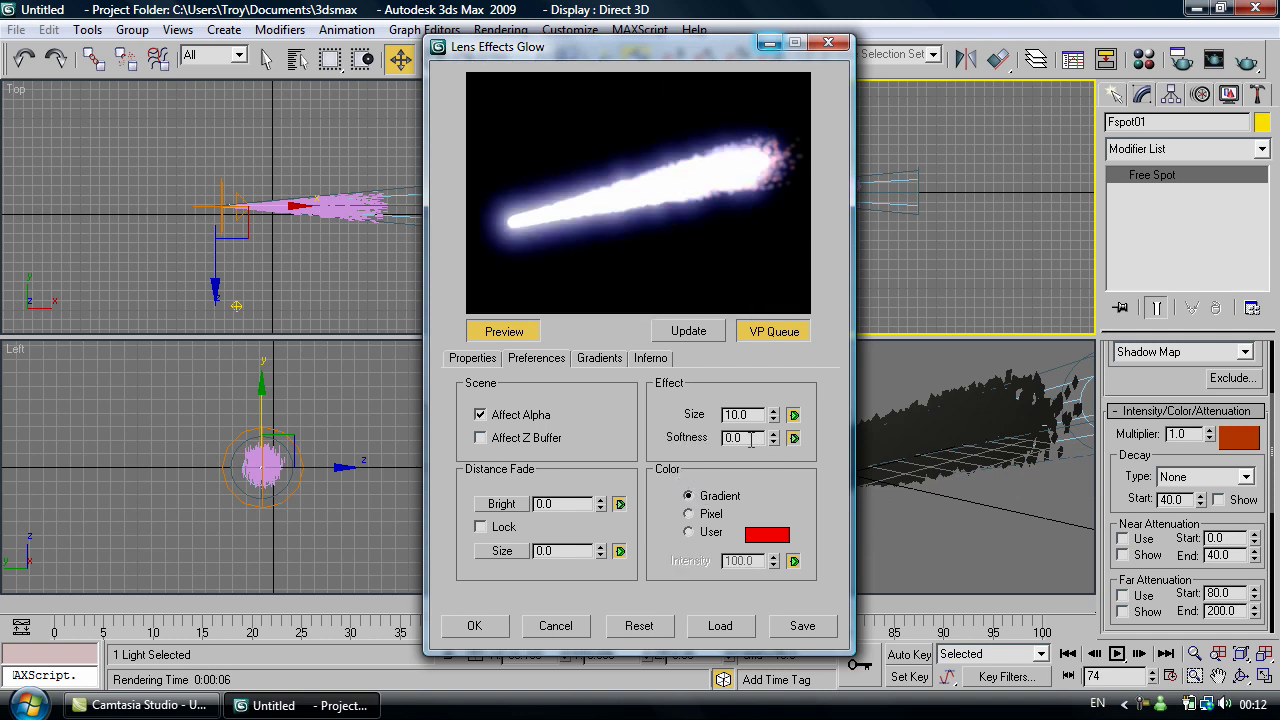
left_click(597, 358)
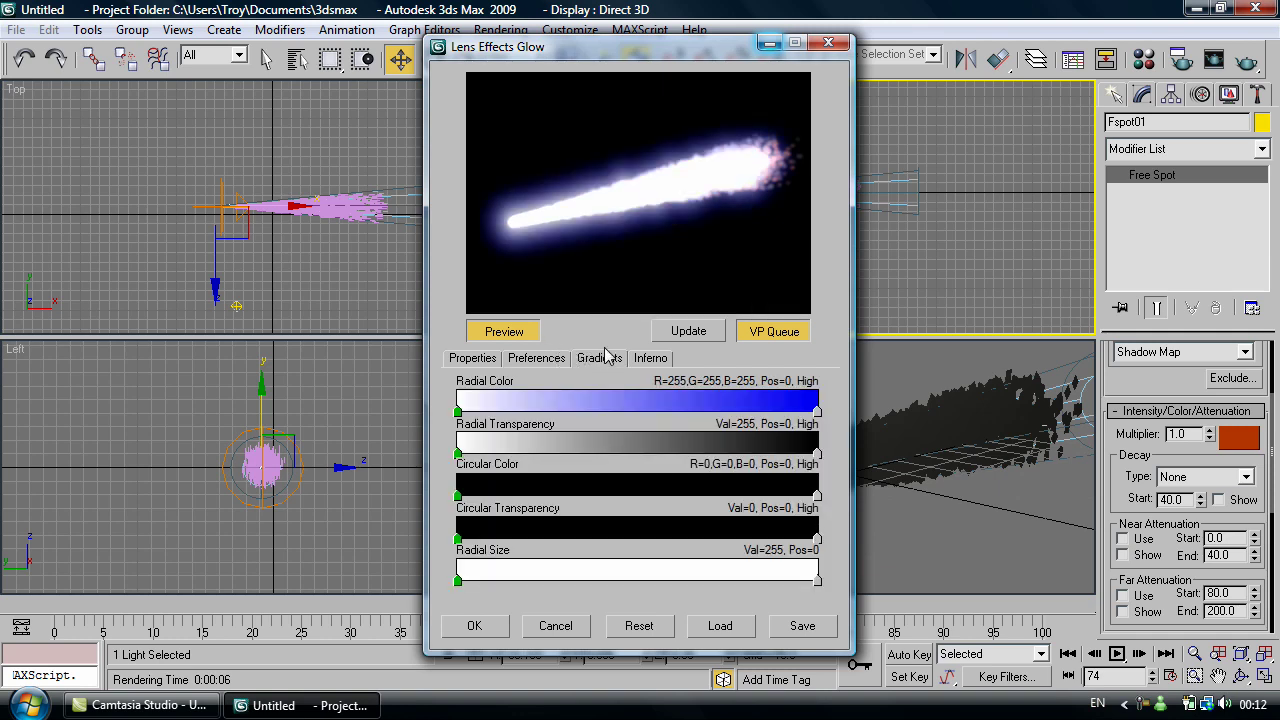
double_click(818, 412)
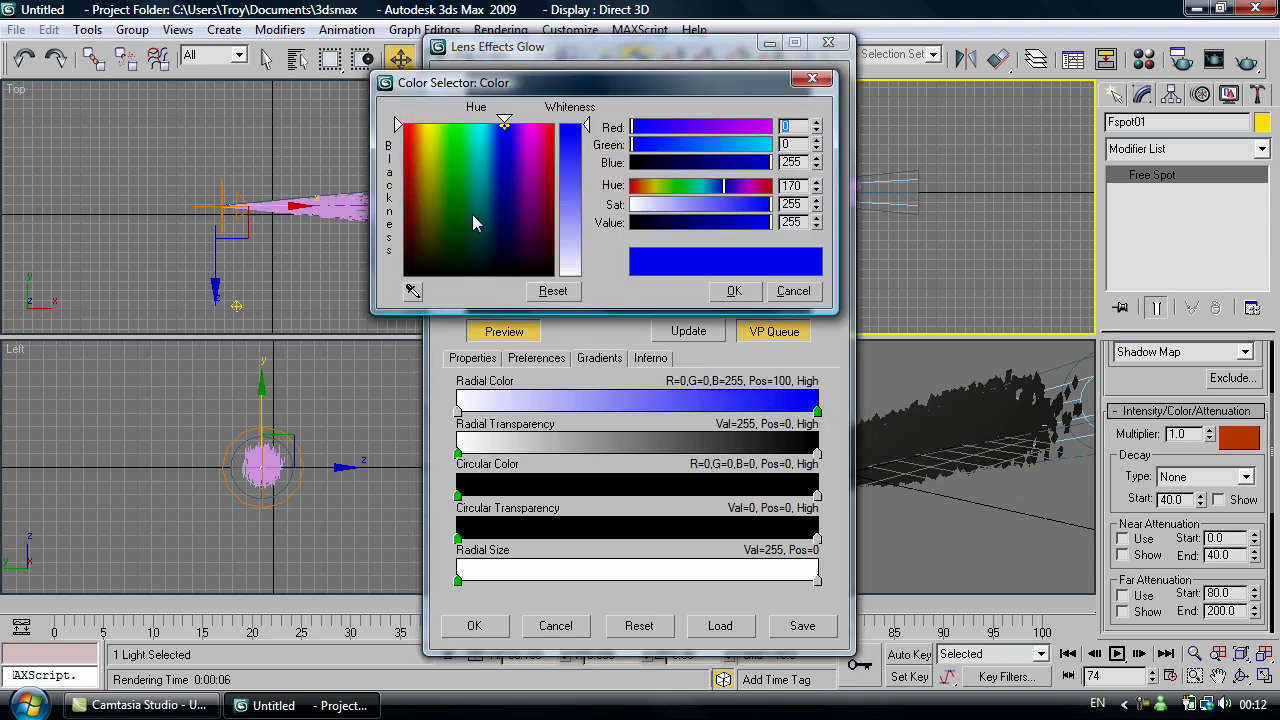
left_click(411, 291)
left_click(1228, 432)
left_click(734, 291)
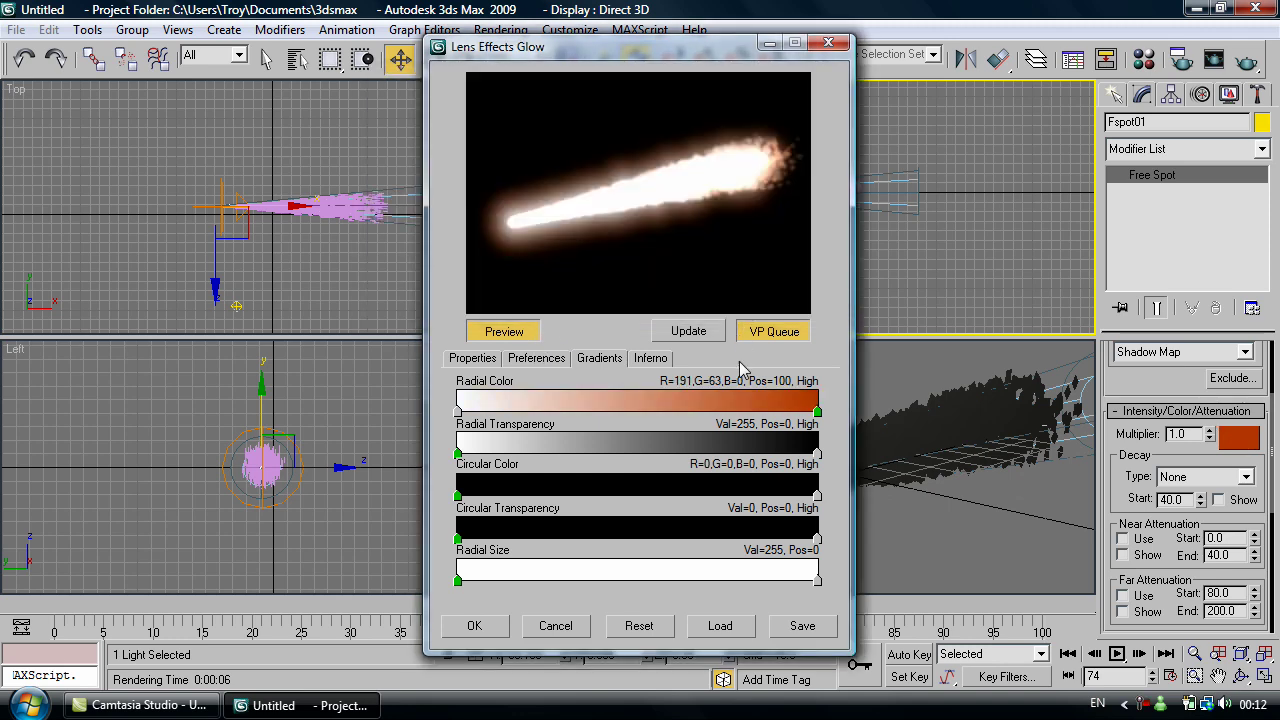
Step: Set the radial colour's inner end to a lighter tint of the spot light's orange, RGB 205, 106, 57
double_click(458, 410)
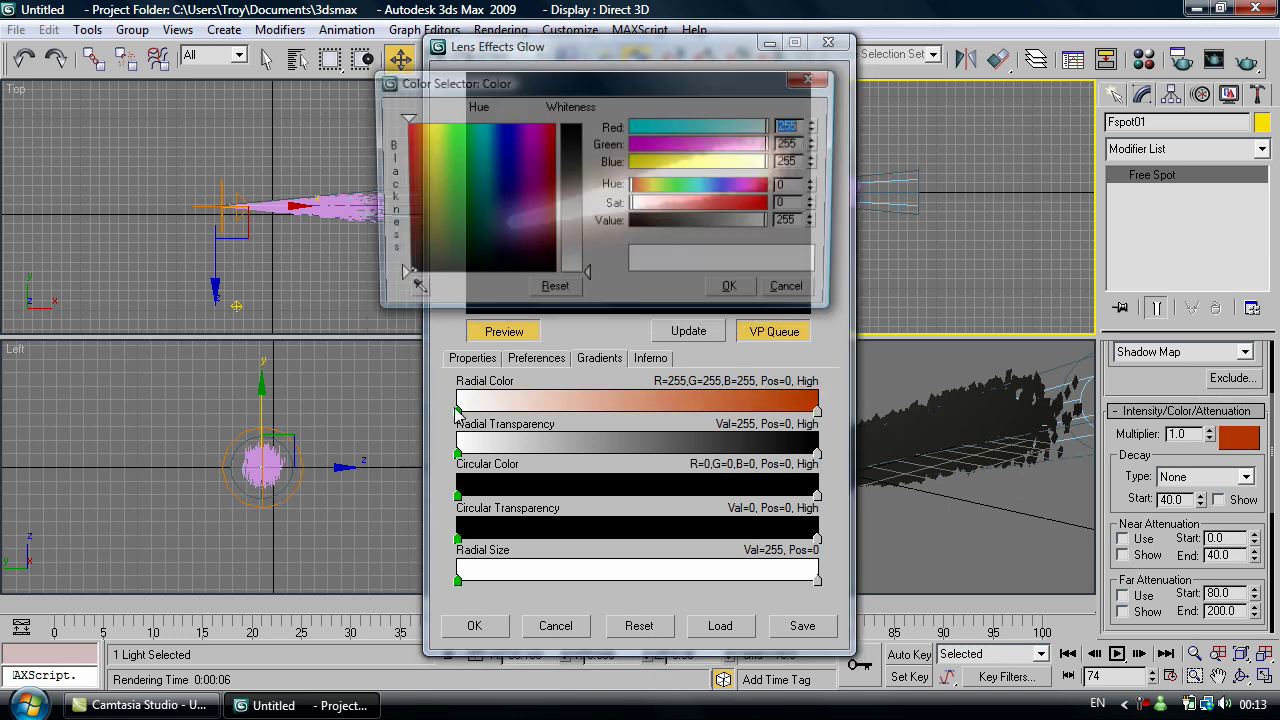
left_click(412, 291)
left_click(1228, 432)
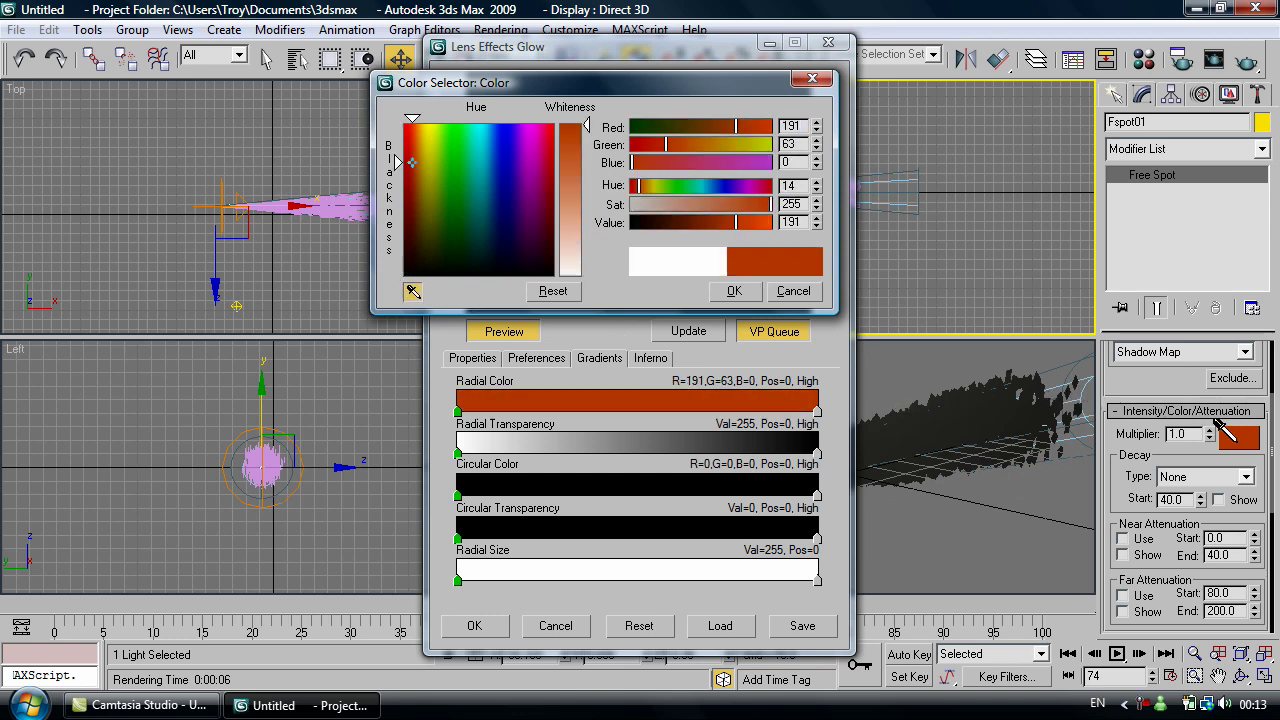
left_click_drag(570, 148, 570, 159)
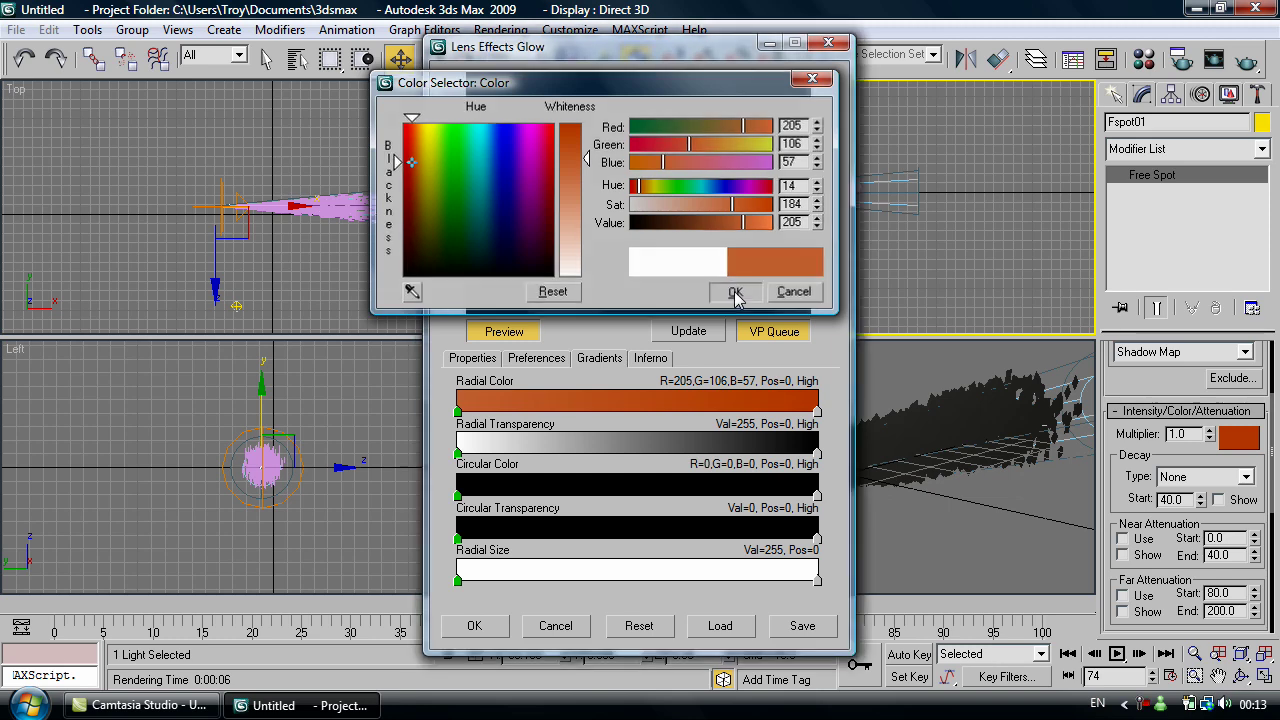
left_click(736, 290)
Step: Set the glow's effect size to 1.0
left_click(537, 357)
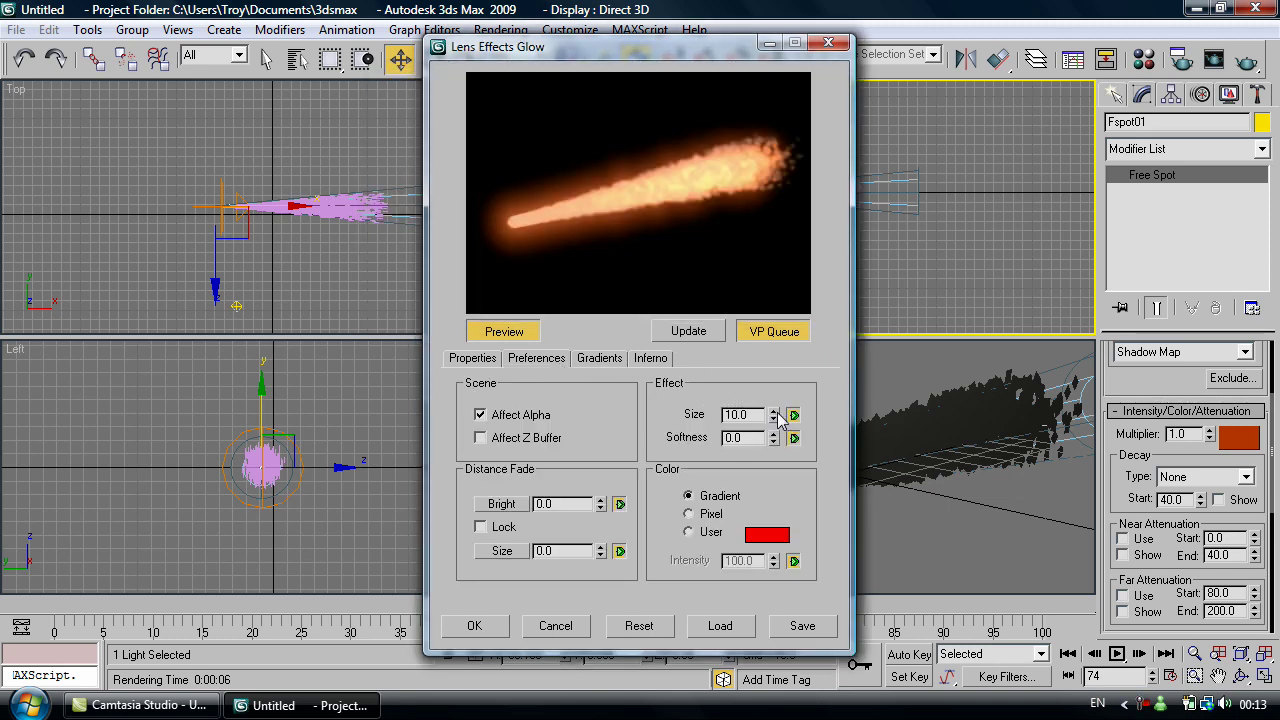
left_click_drag(776, 416, 774, 419)
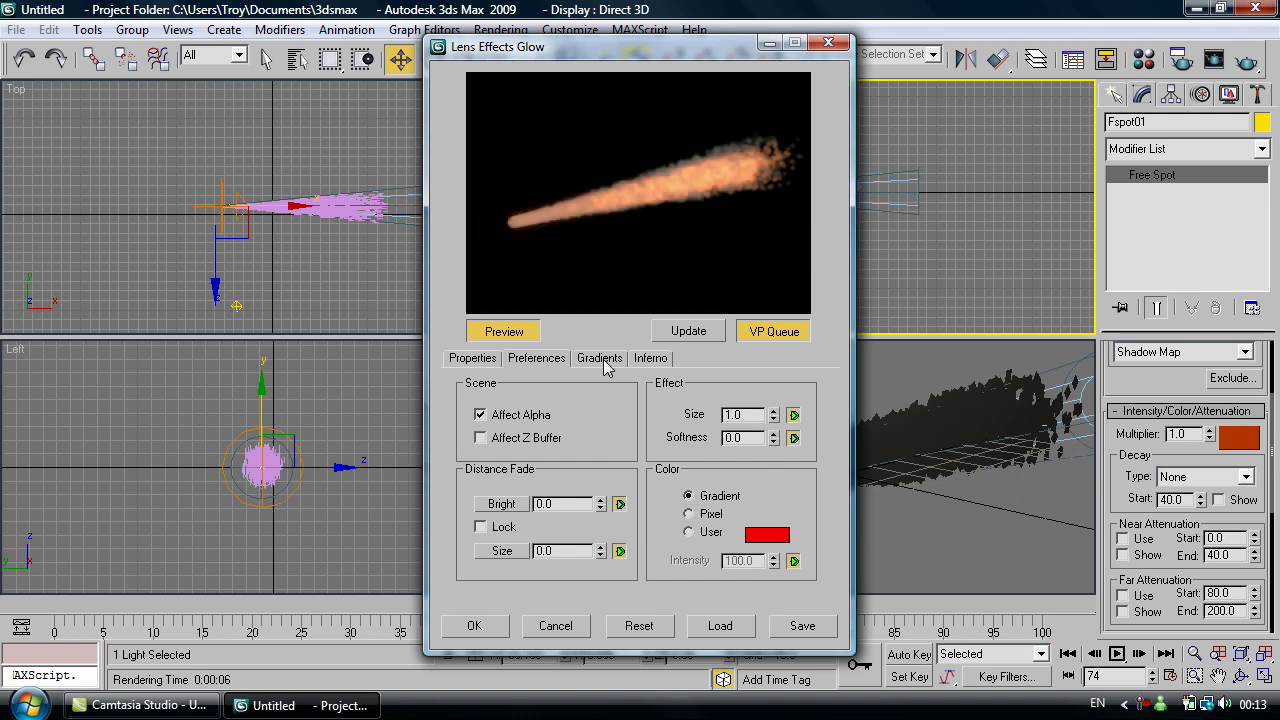
Step: Try neighbouring Alpha source values for the glow and return it to 254
left_click(485, 362)
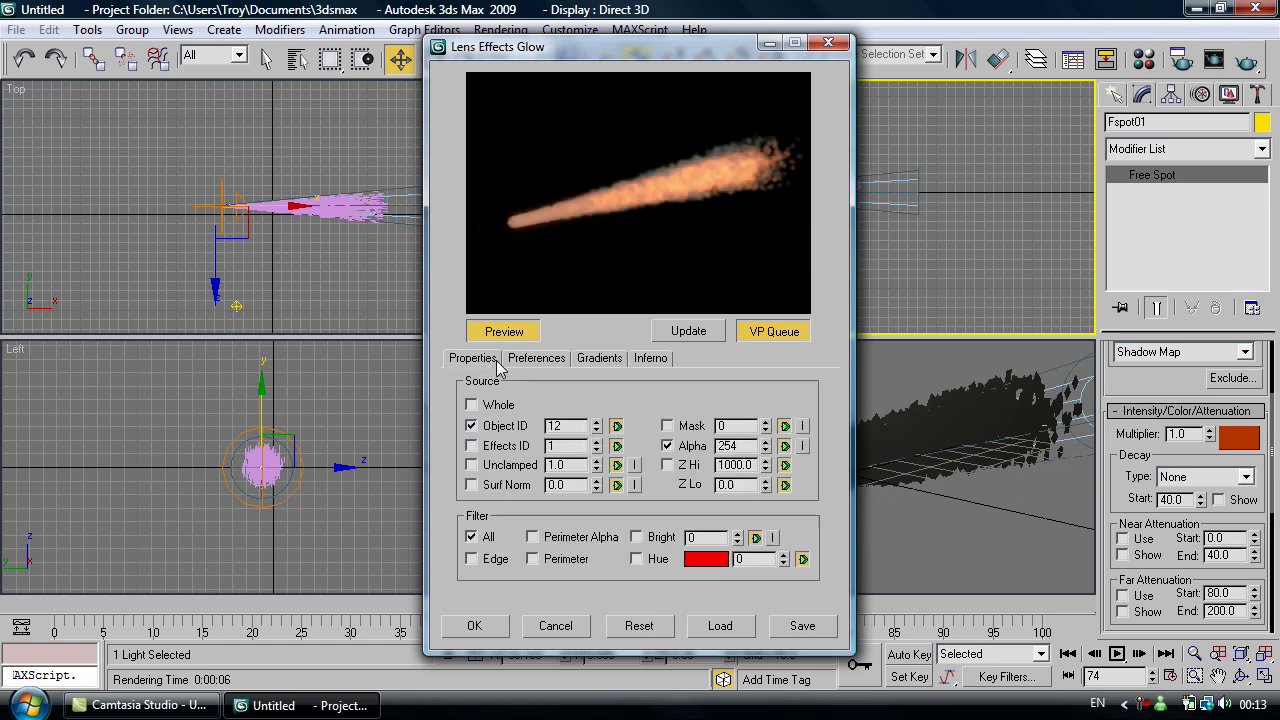
left_click(766, 443)
left_click(766, 450)
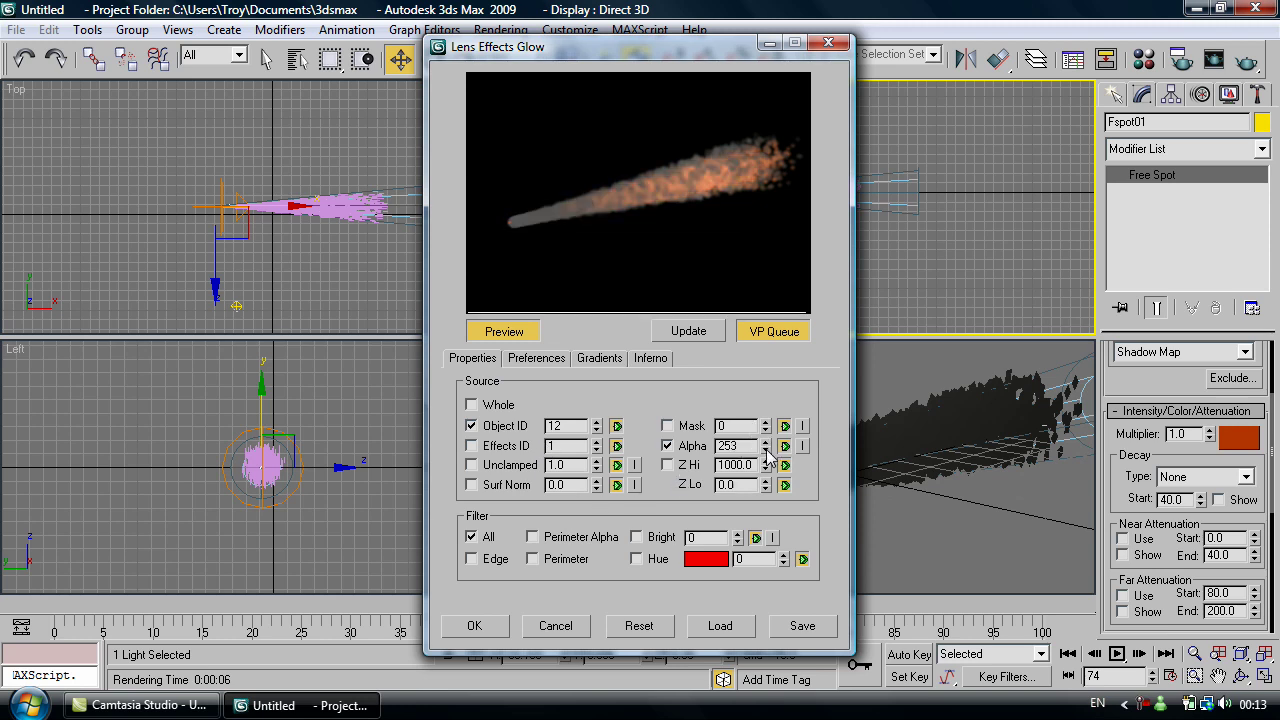
left_click(765, 450)
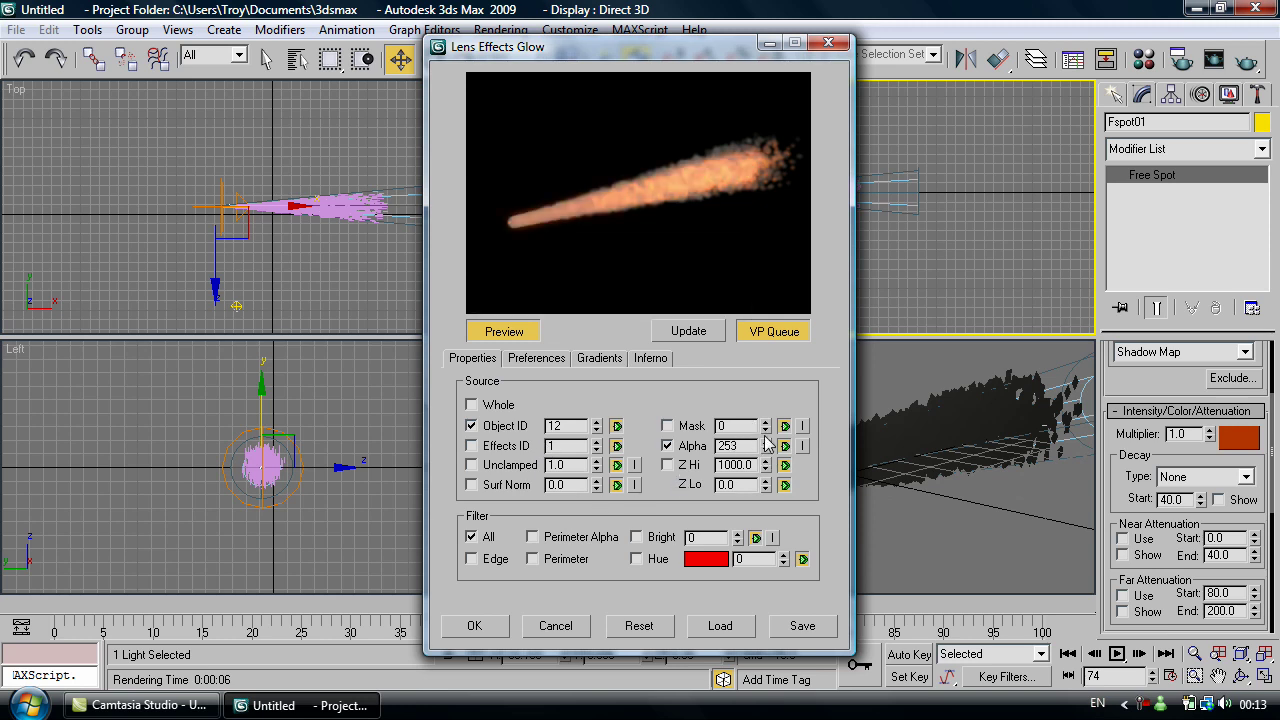
left_click(766, 441)
Step: Try limiting the glow with different Z Hi depths, switch that source off again, and accept the glow settings
left_click(668, 466)
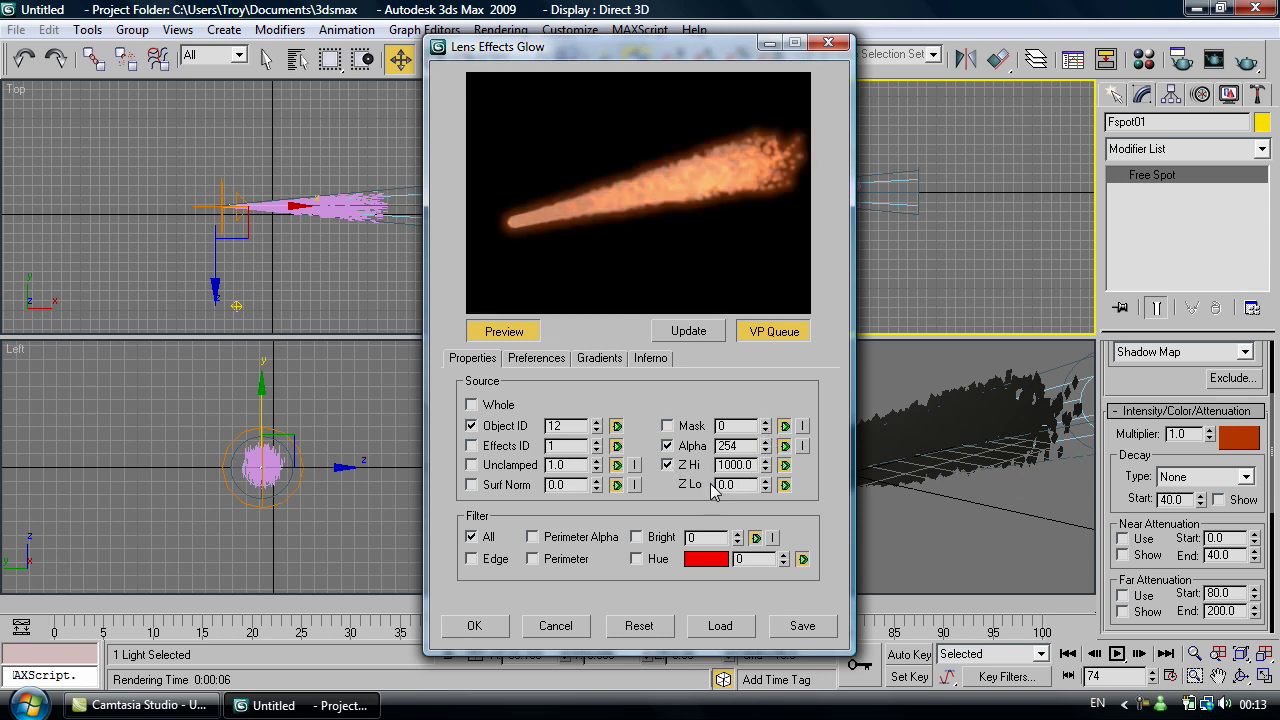
left_click_drag(766, 468, 775, 38)
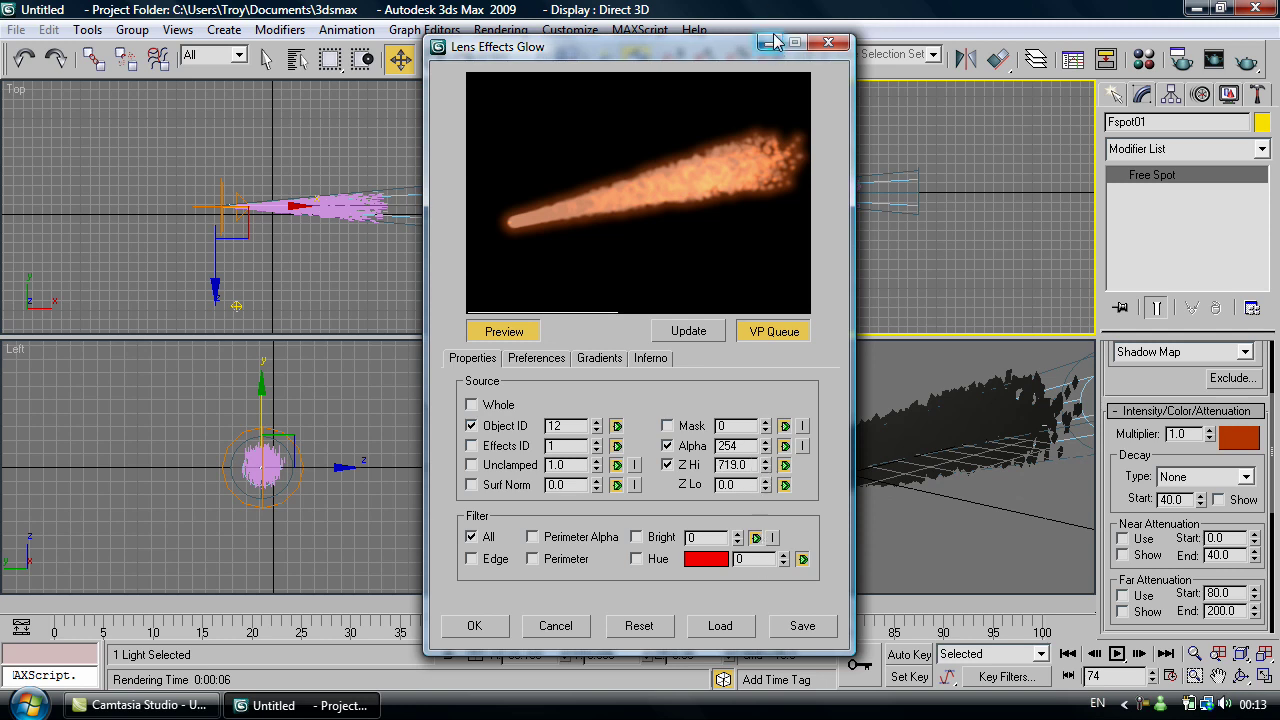
left_click_drag(733, 462, 772, 380)
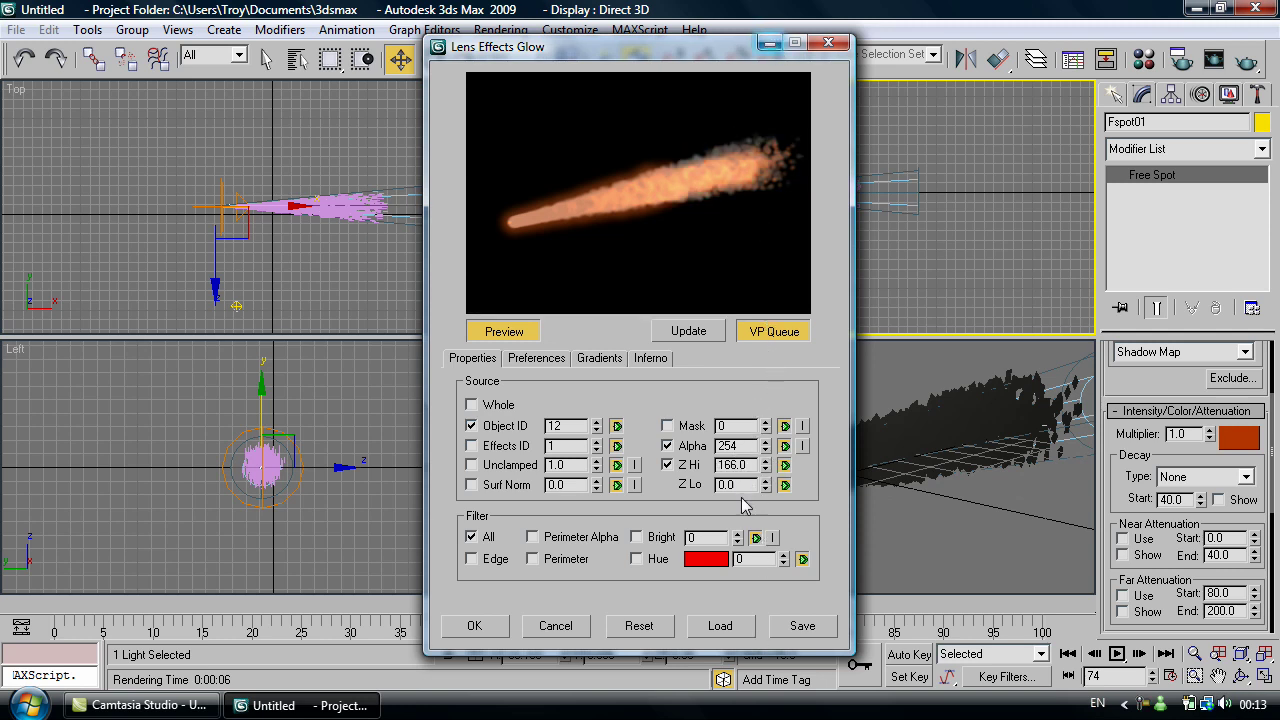
left_click_drag(763, 459, 767, 512)
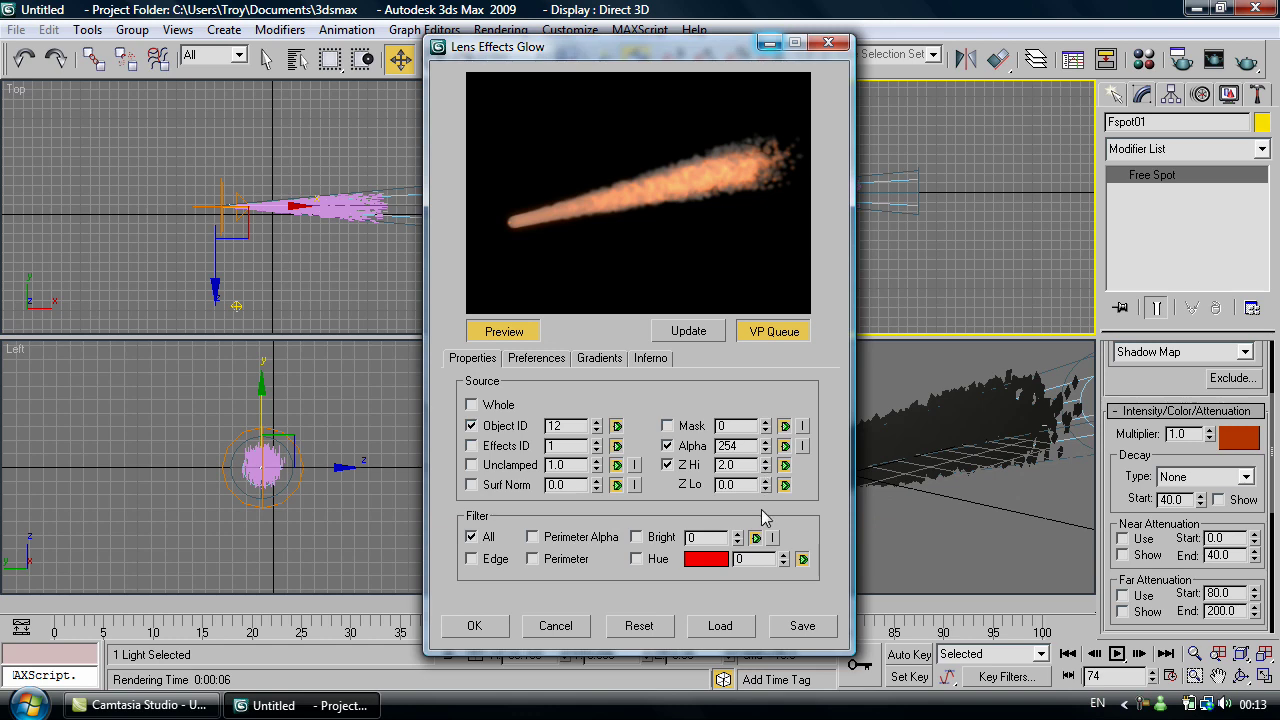
left_click_drag(765, 468, 764, 462)
left_click(533, 362)
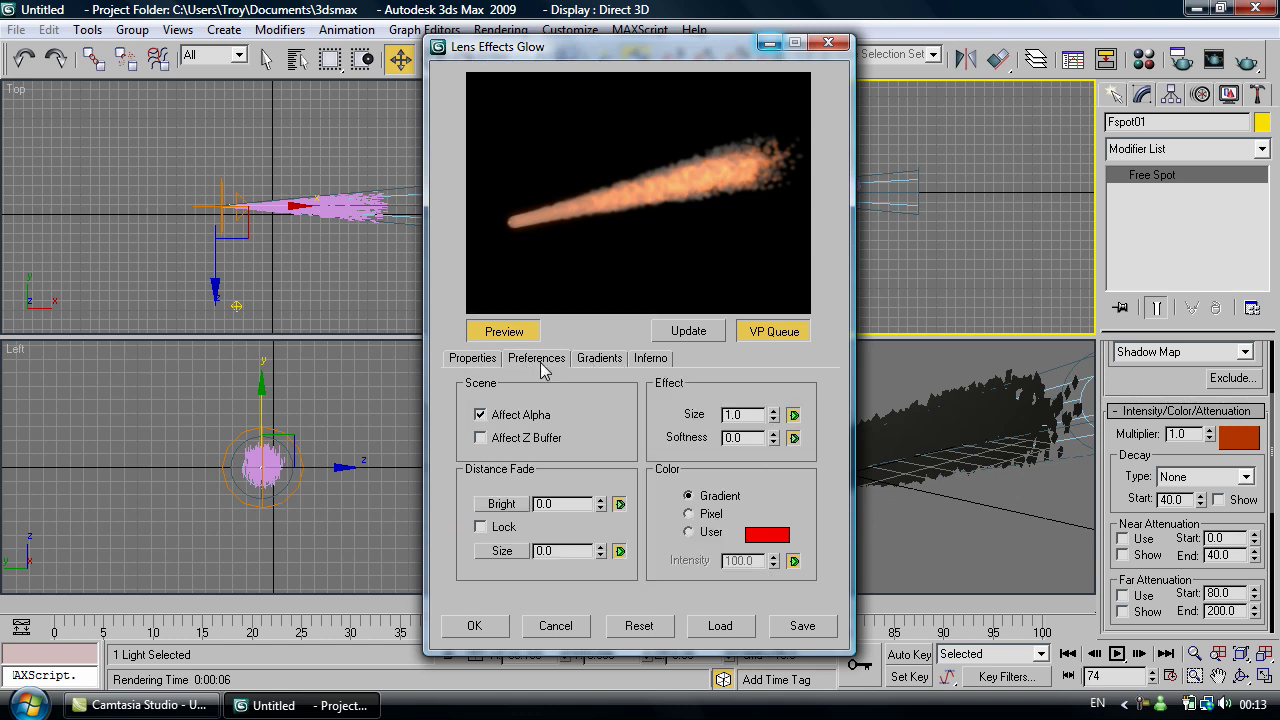
left_click(472, 358)
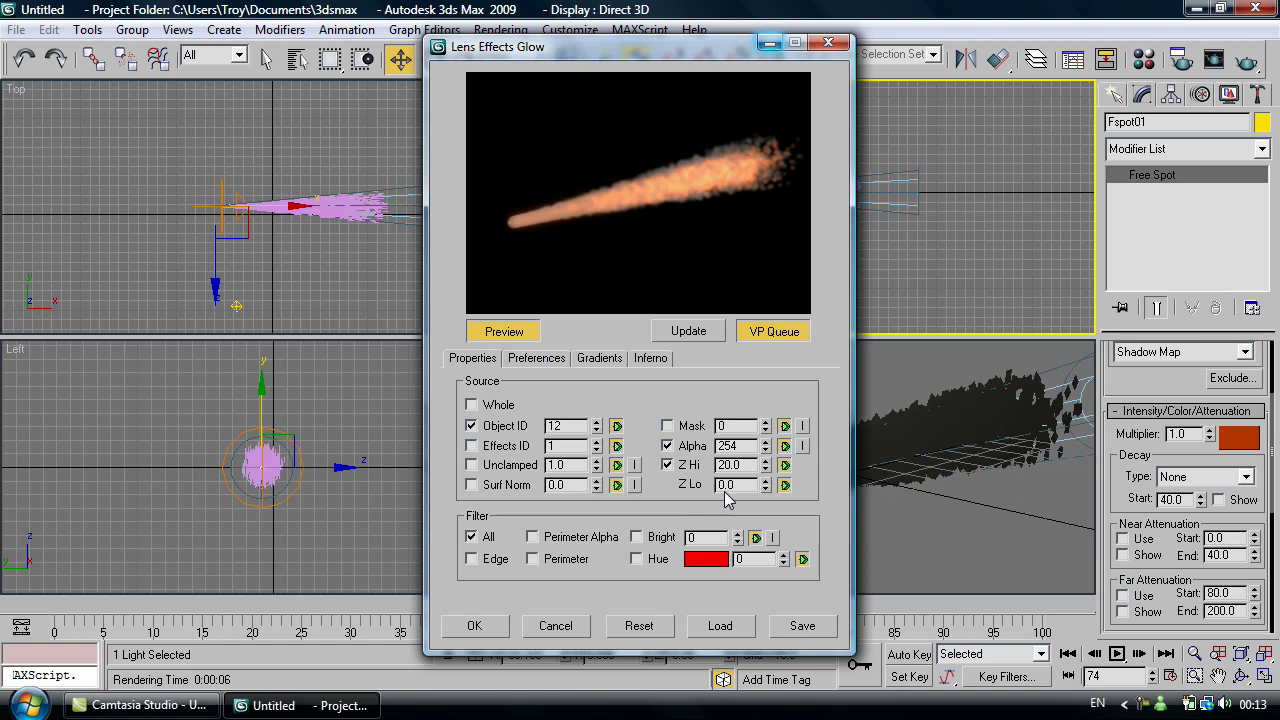
left_click(668, 465)
left_click(490, 627)
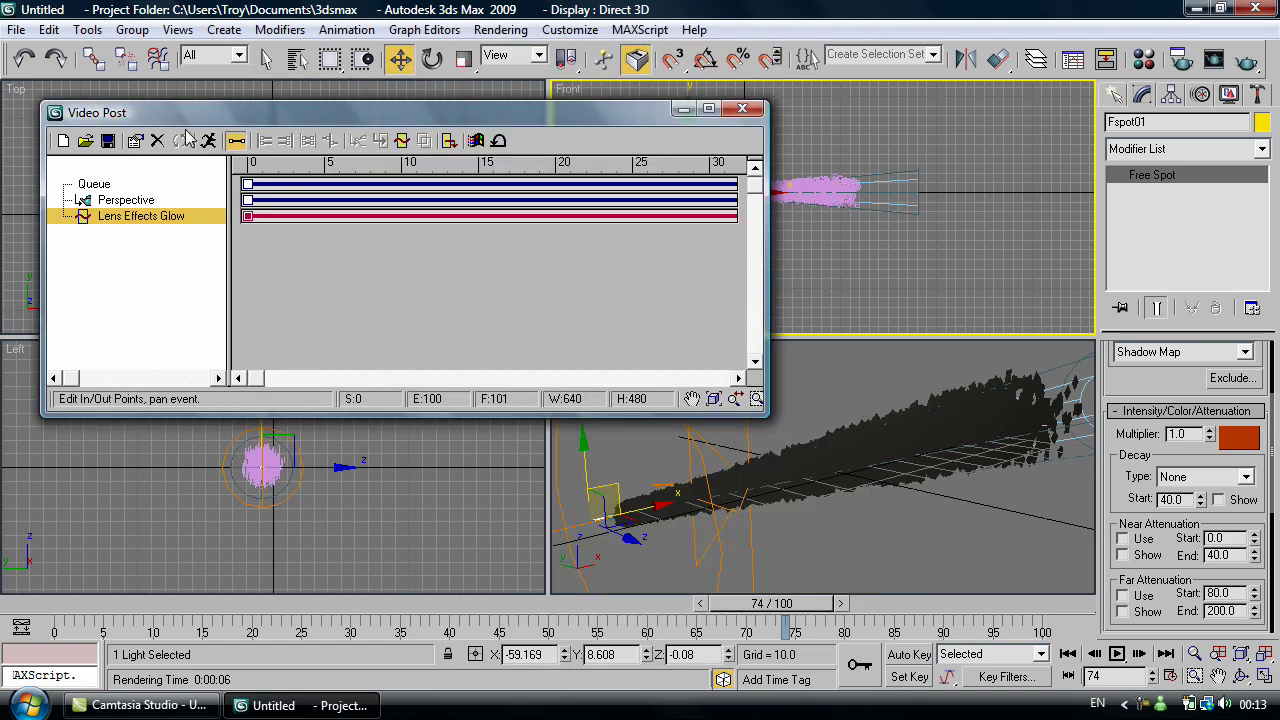
left_click(208, 140)
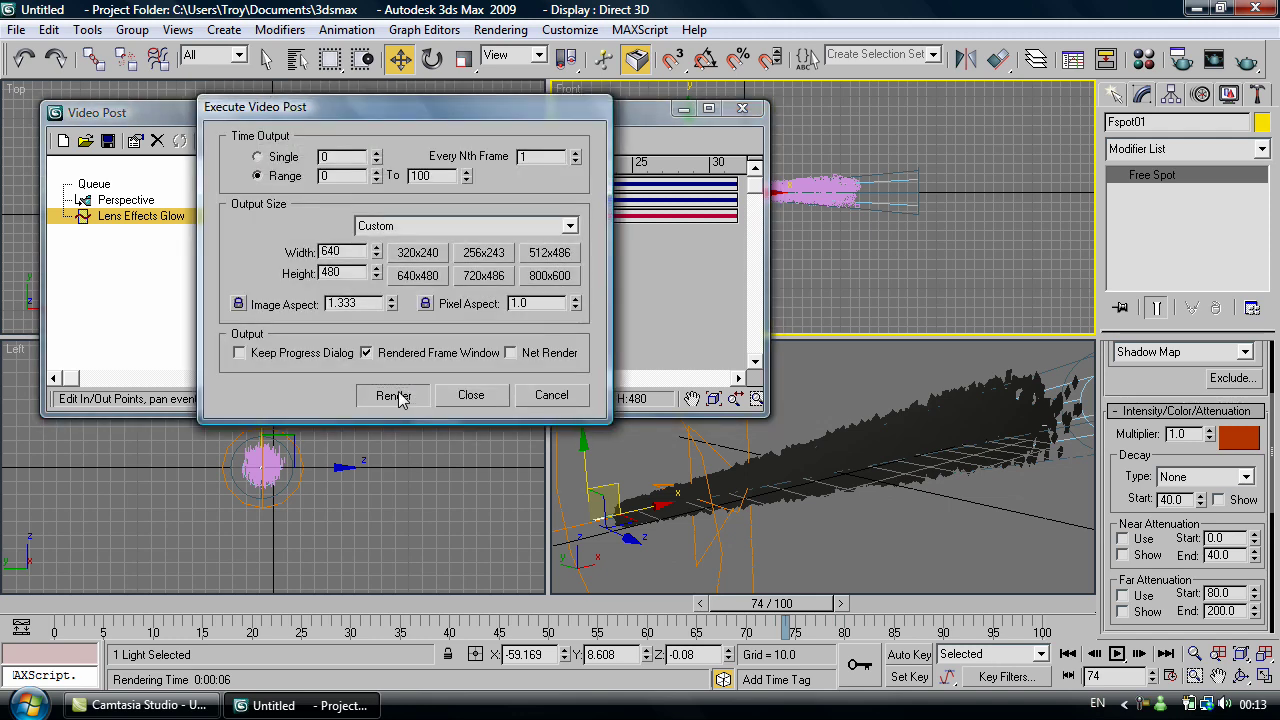
left_click(394, 396)
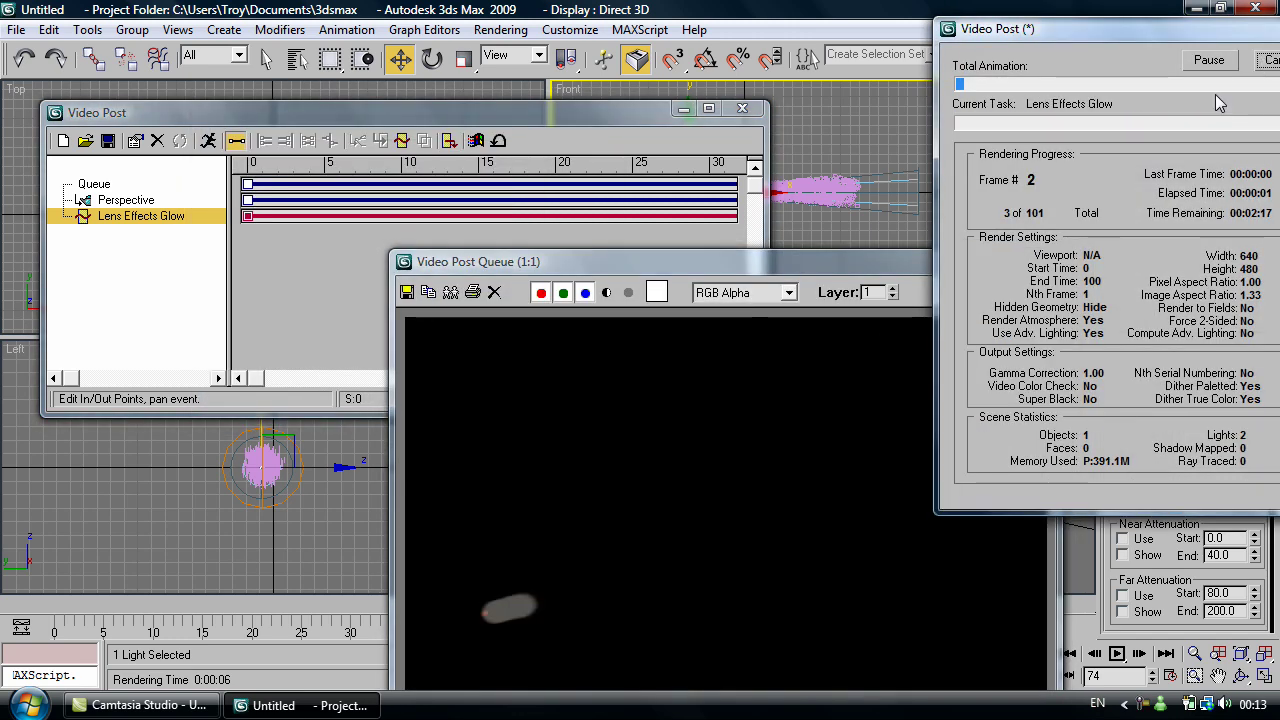
left_click(1270, 60)
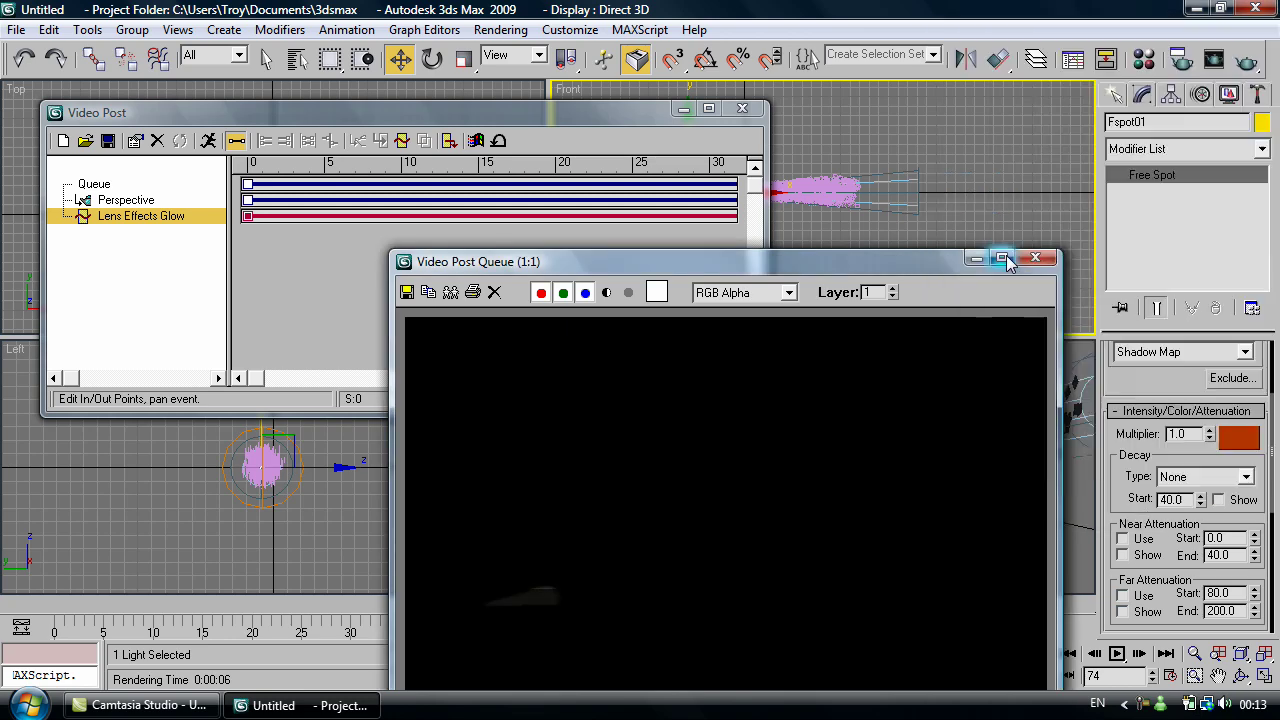
left_click(1003, 259)
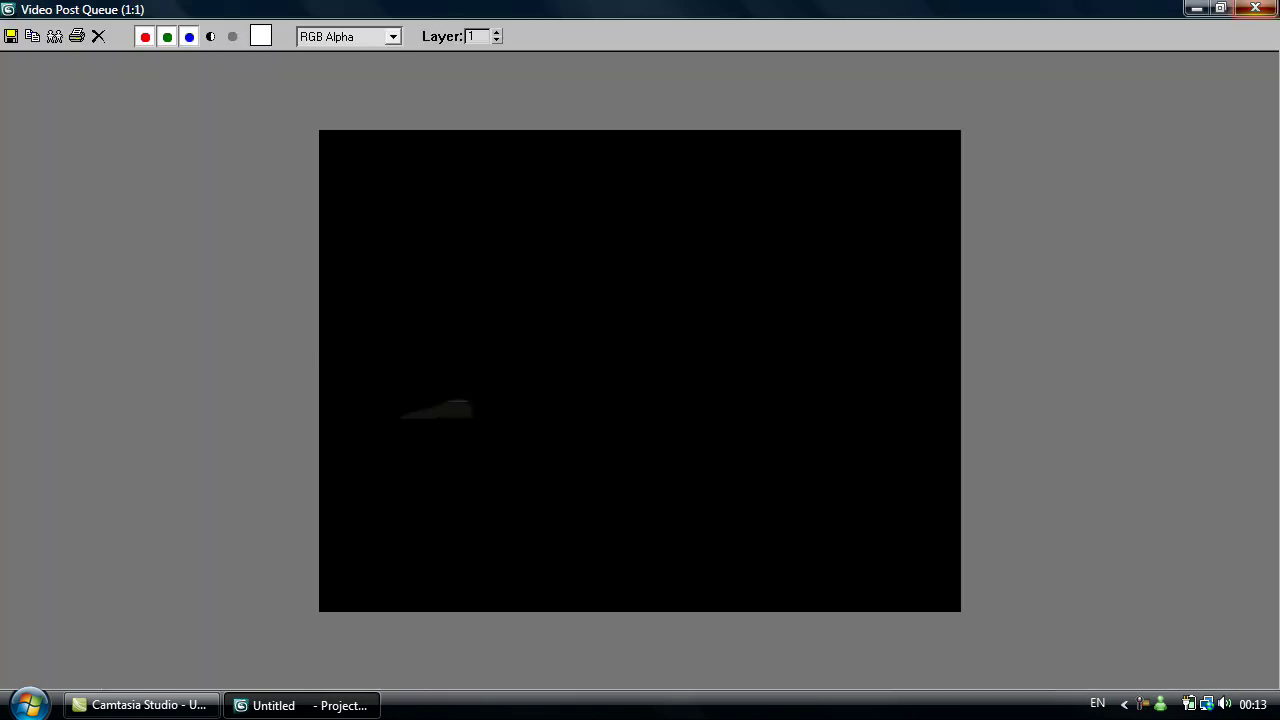
left_click(1255, 8)
Step: Render single frame 74 of the Video Post queue and reposition the image window to show the whole frame
left_click(210, 140)
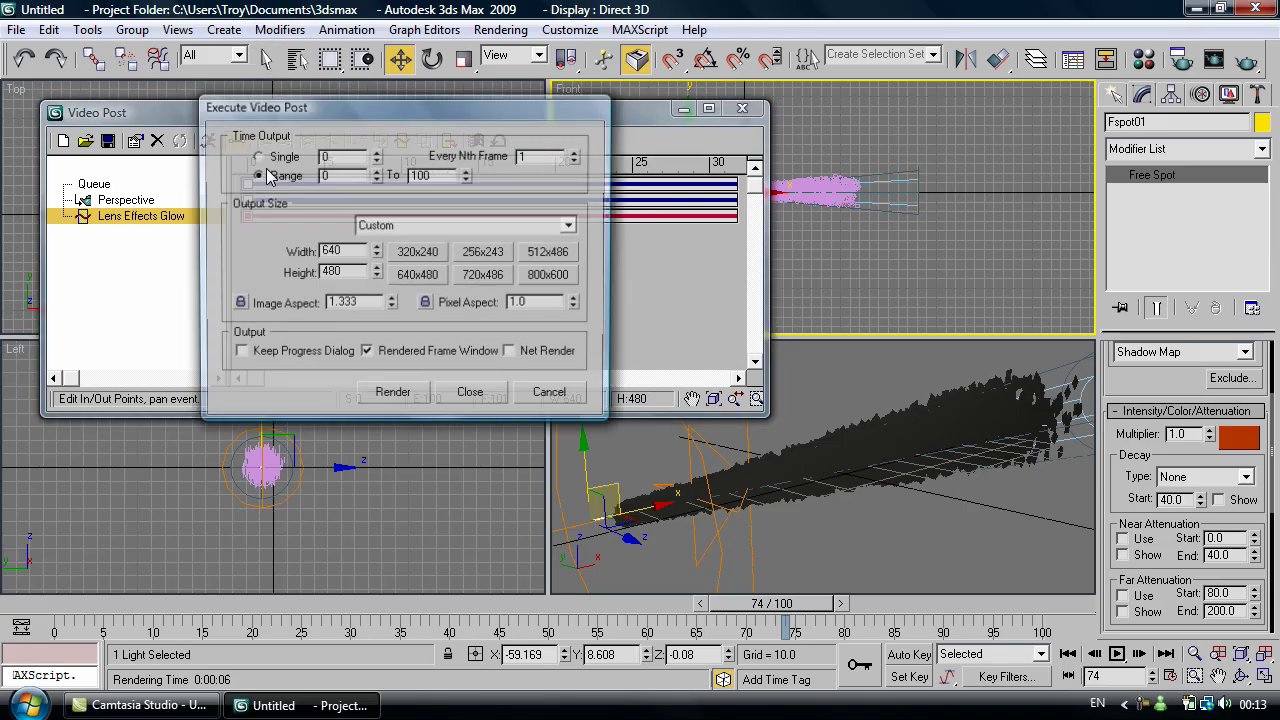
left_click(258, 157)
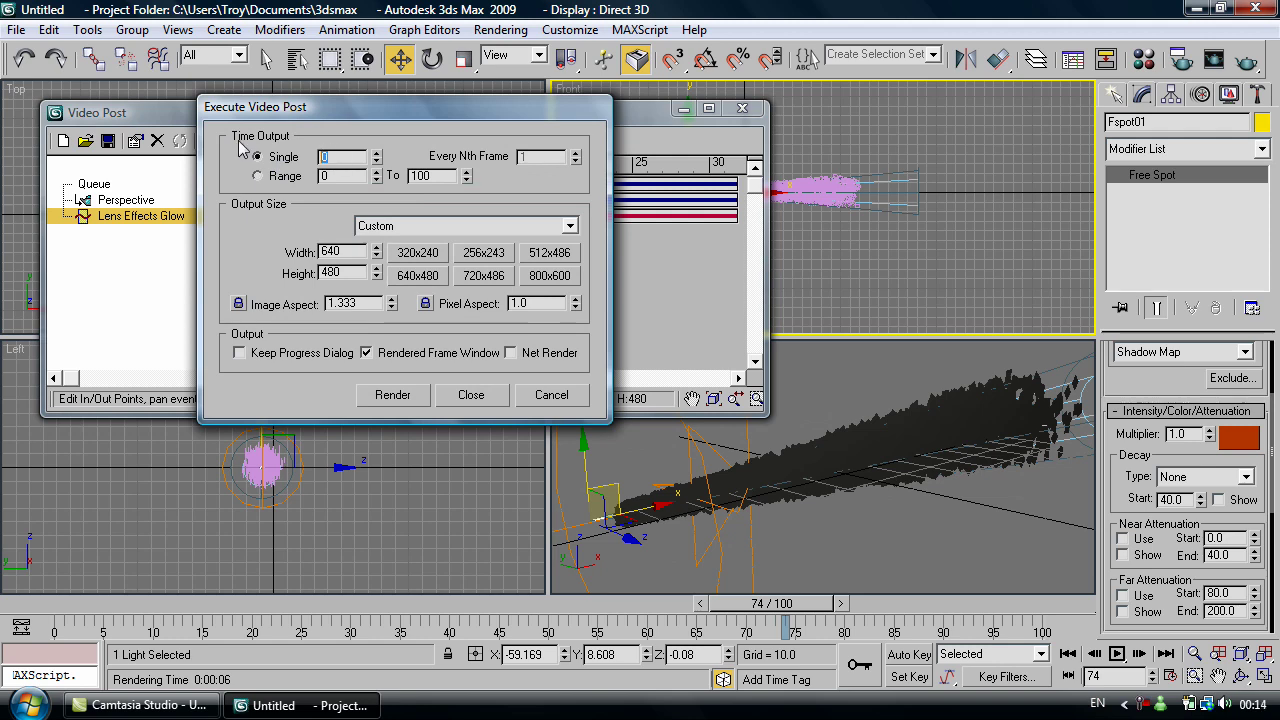
type("74")
left_click(392, 395)
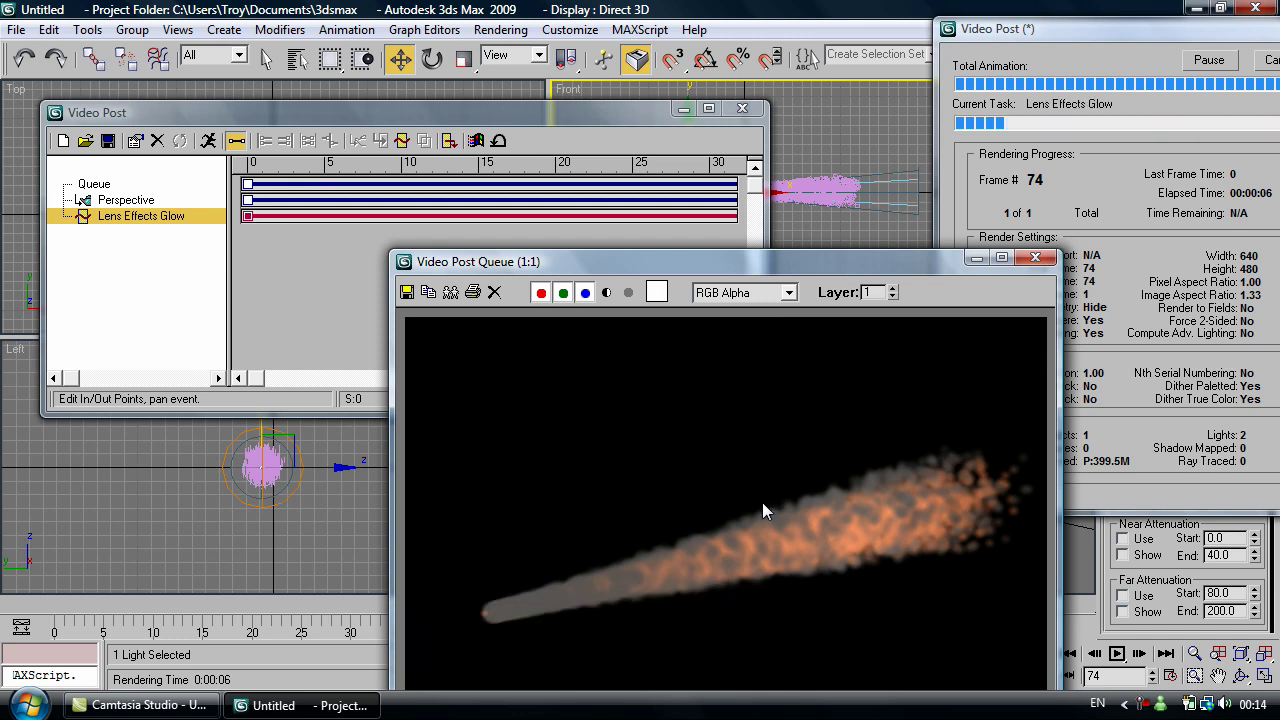
left_click_drag(784, 261, 599, 106)
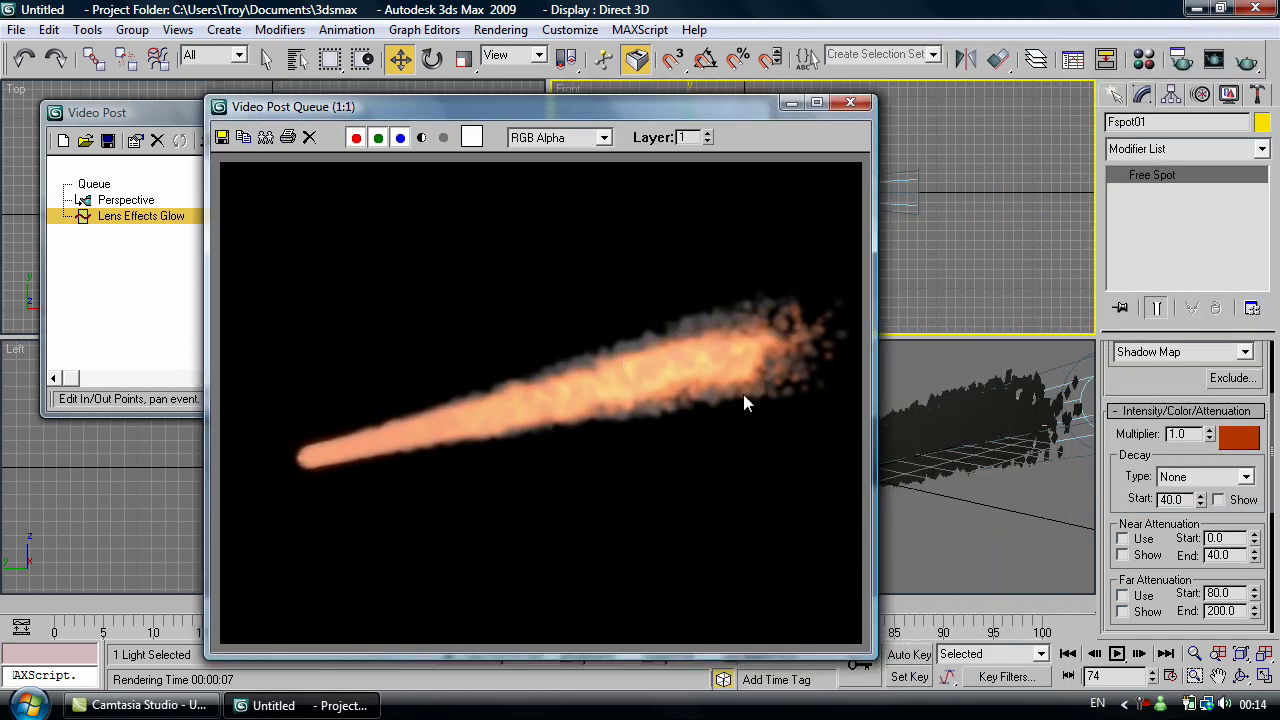